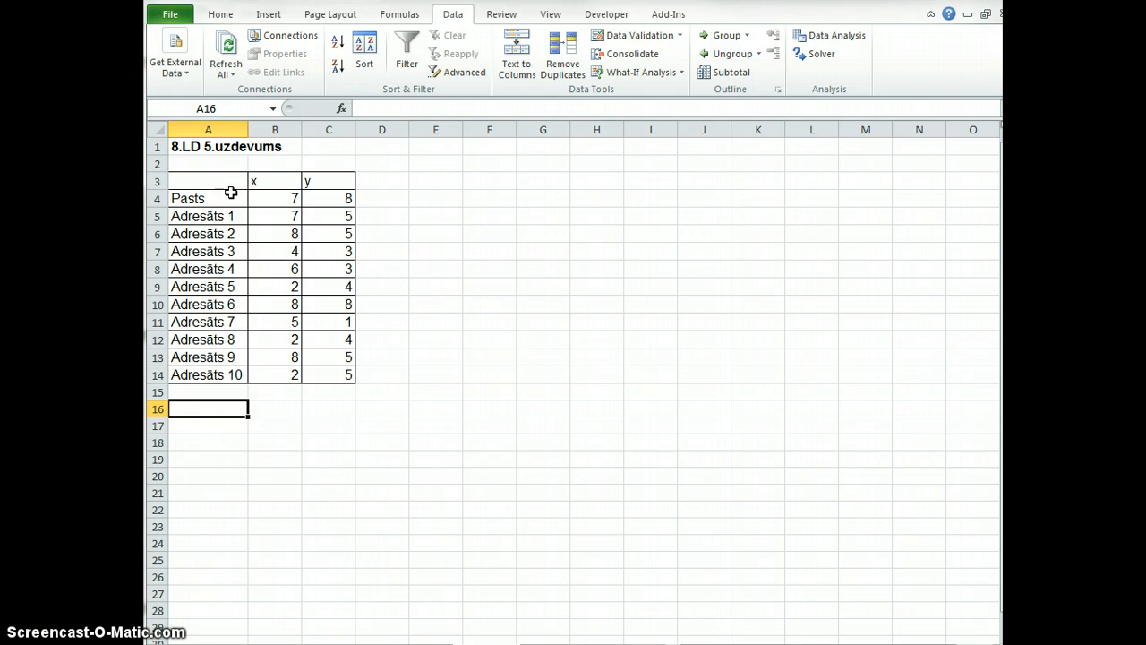
drag(278, 197, 346, 194)
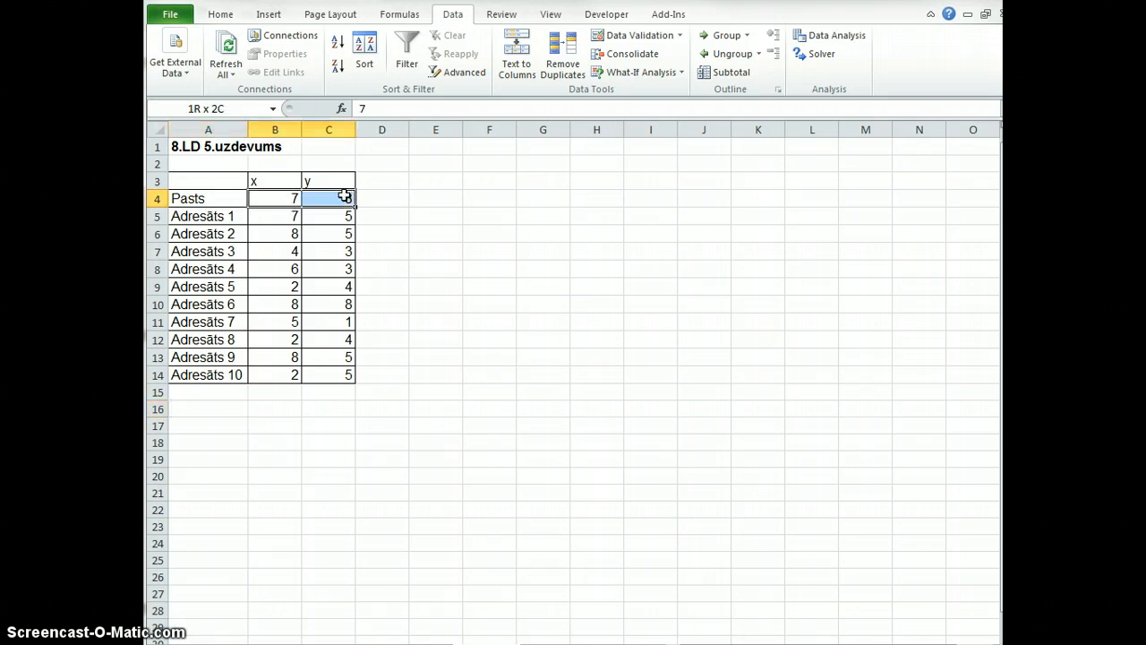
drag(220, 215, 215, 374)
drag(274, 216, 344, 372)
Step: Insert a scatter chart with straight lines and markers from the x and y data in B3:C14 and place it beside the table
drag(265, 178, 337, 374)
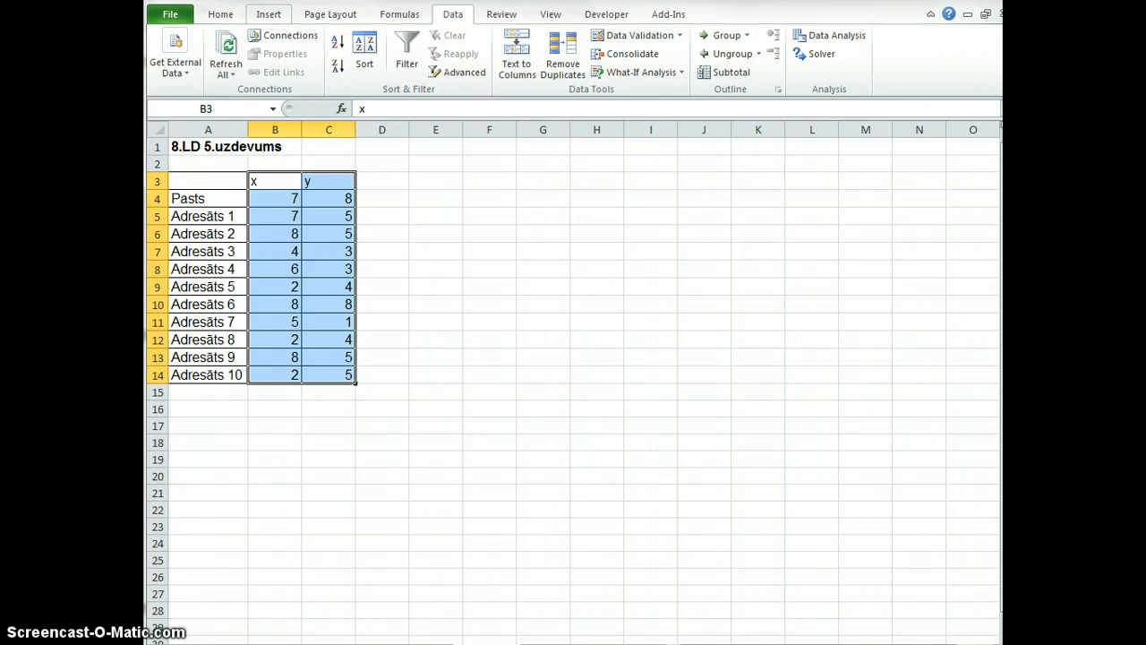
click(269, 15)
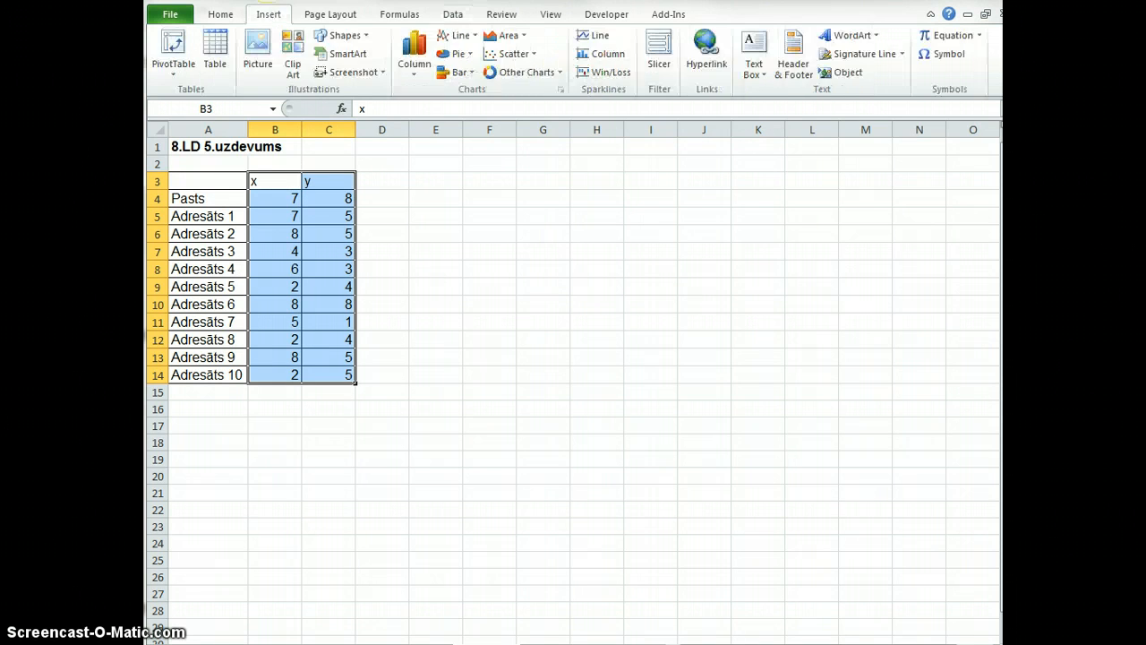
click(534, 62)
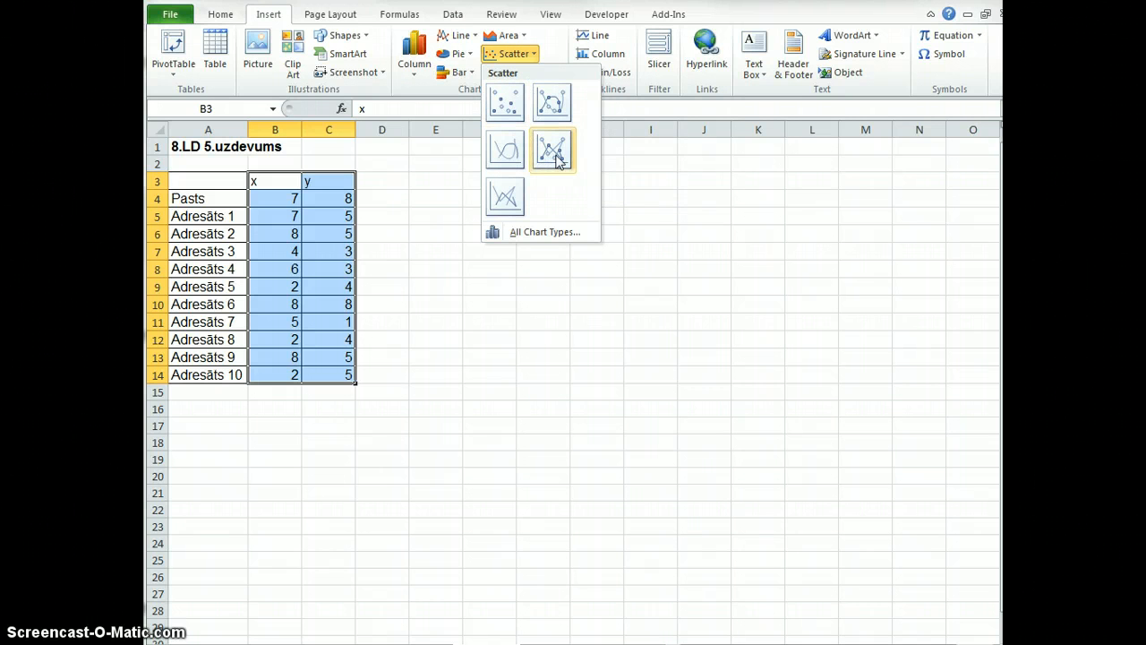
click(554, 153)
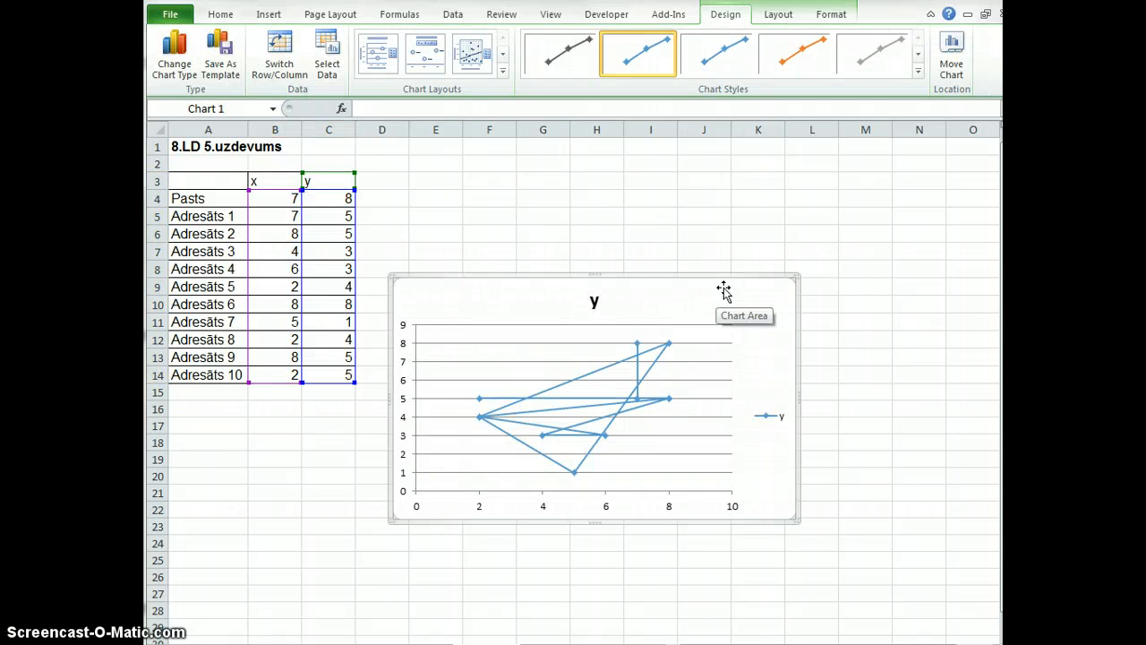
drag(724, 289, 752, 185)
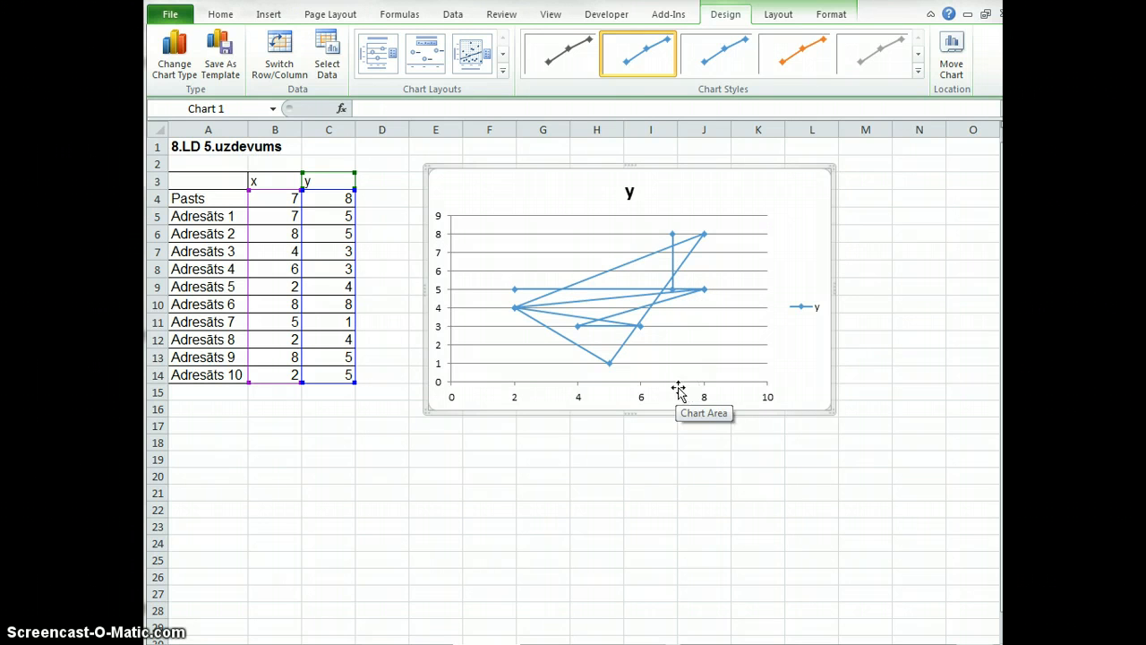
Step: Fill only the post office's marker at x 7, y 8 with orange and delete the chart legend
click(673, 240)
click(673, 236)
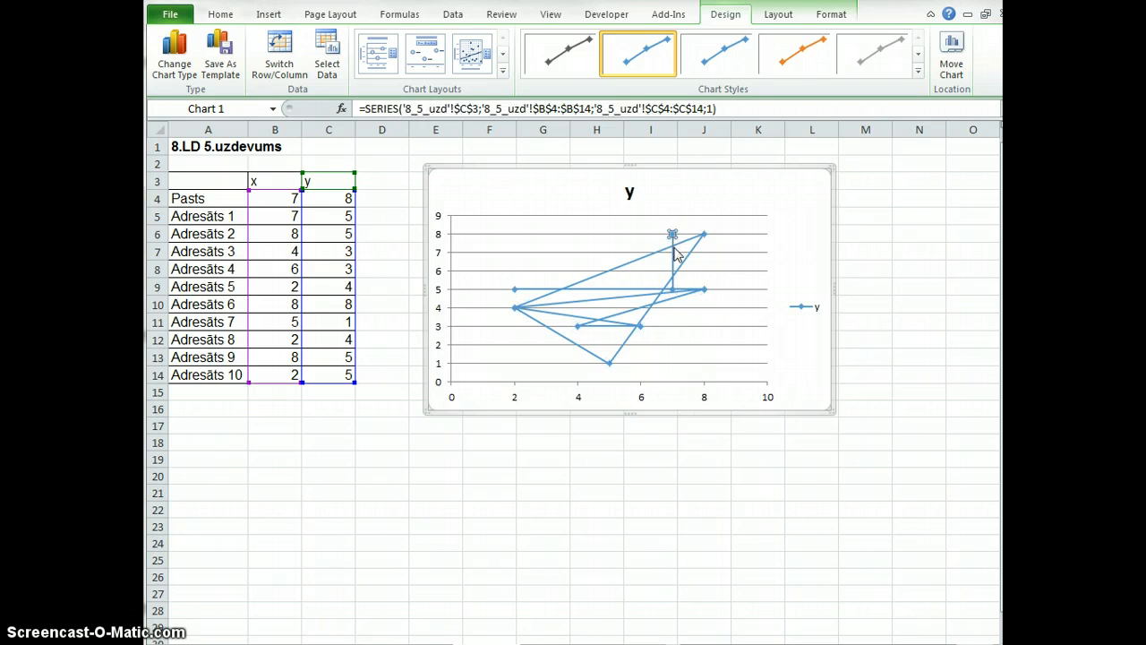
click(838, 17)
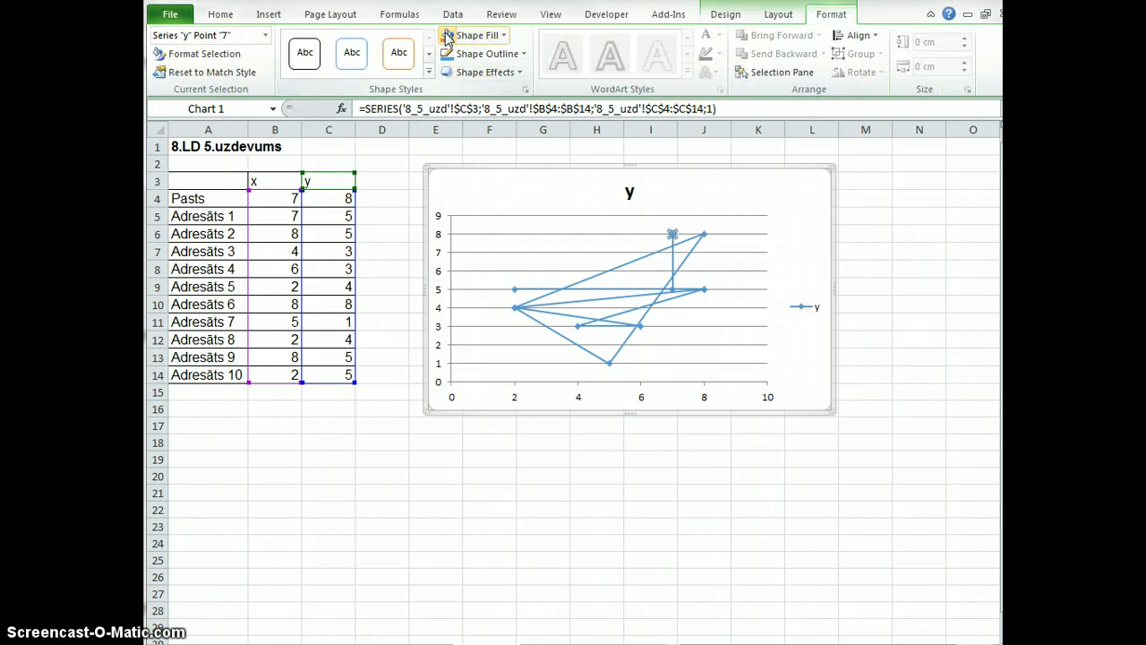
click(797, 229)
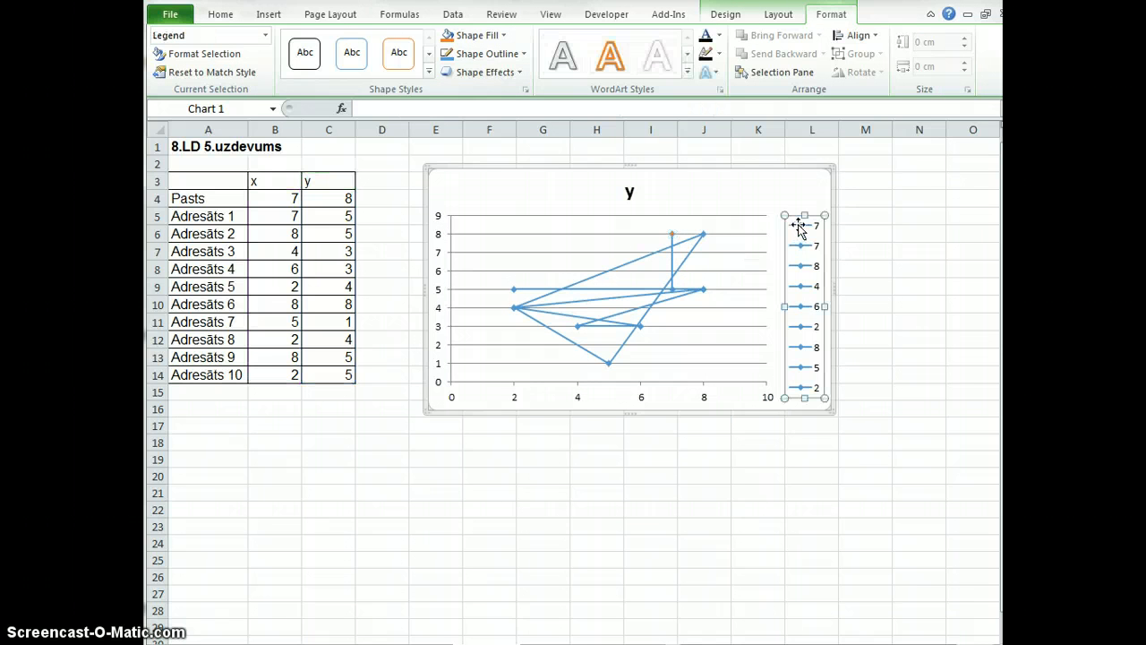
key(Delete)
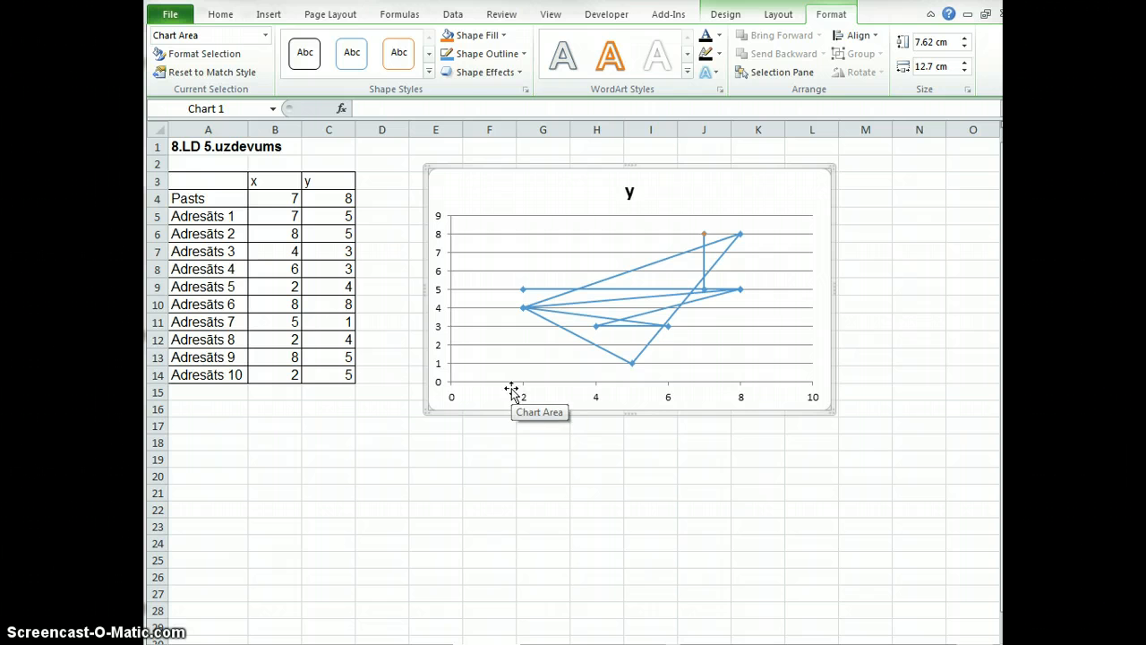
drag(205, 220, 315, 219)
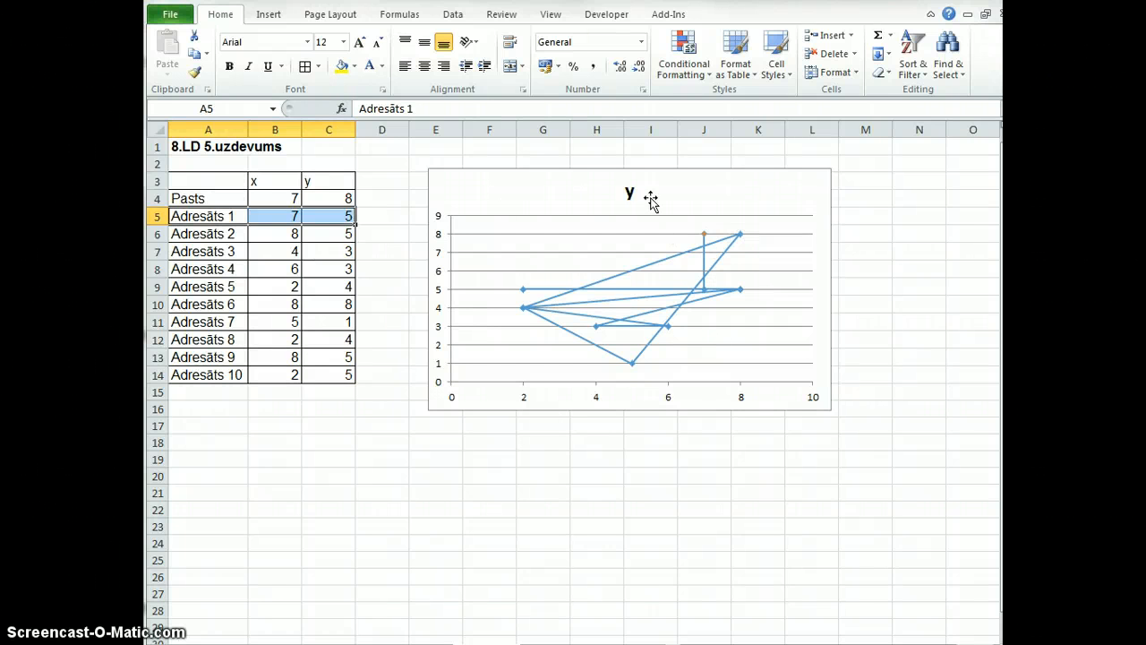
click(361, 268)
click(314, 254)
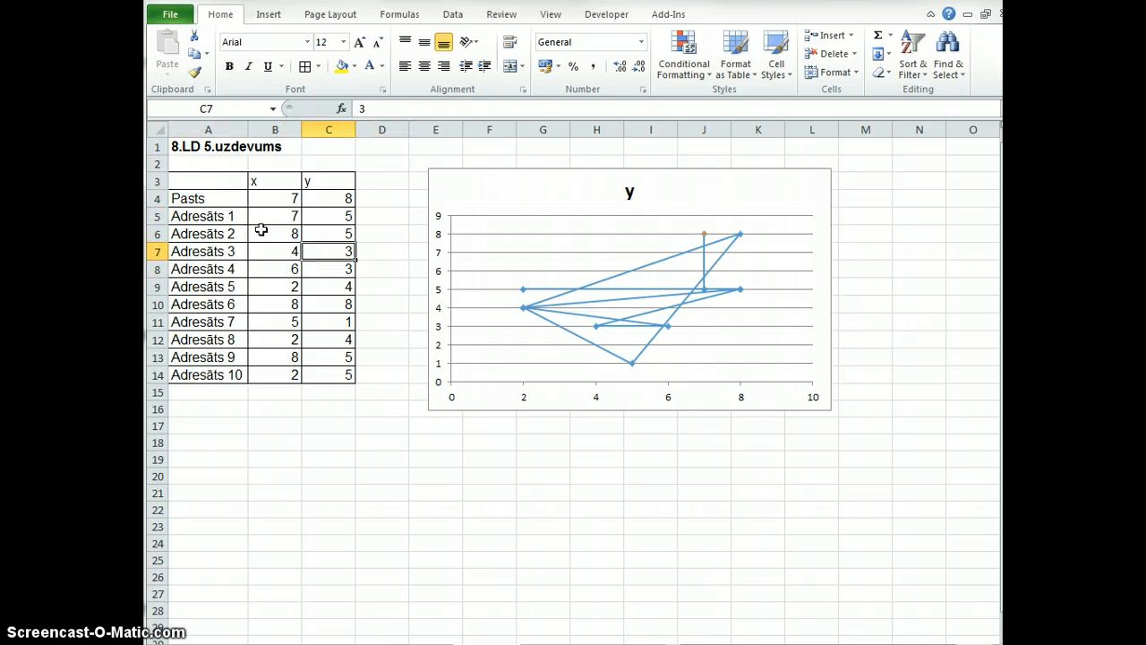
Step: Move the chart farther from the table so that it starts within column G
drag(484, 190, 610, 191)
click(533, 181)
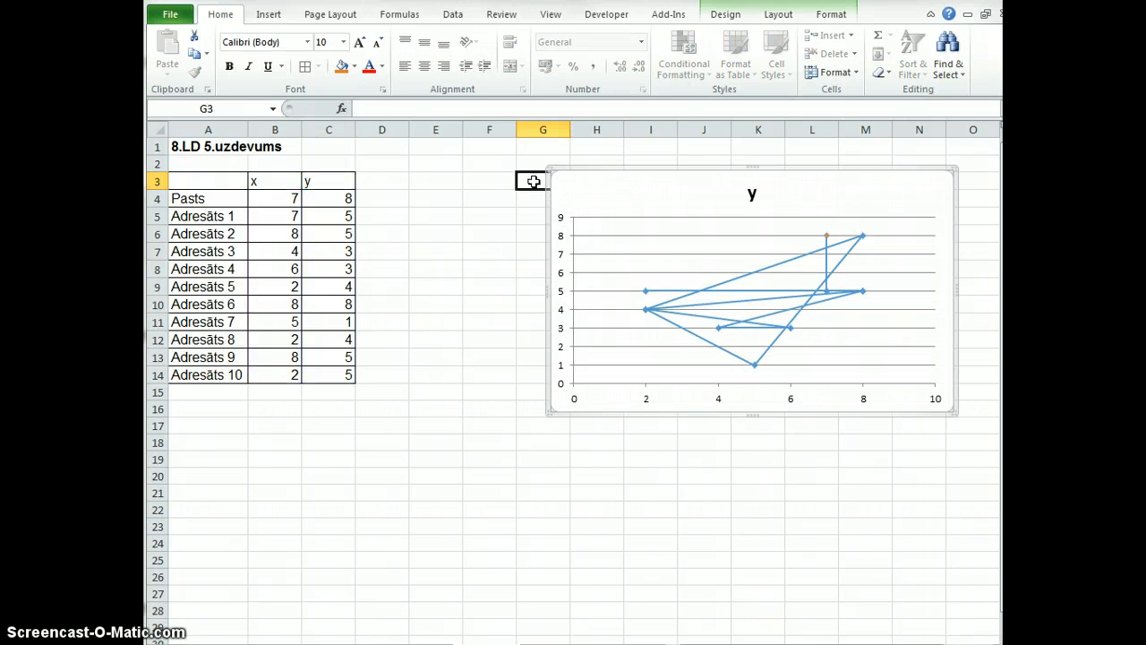
click(592, 189)
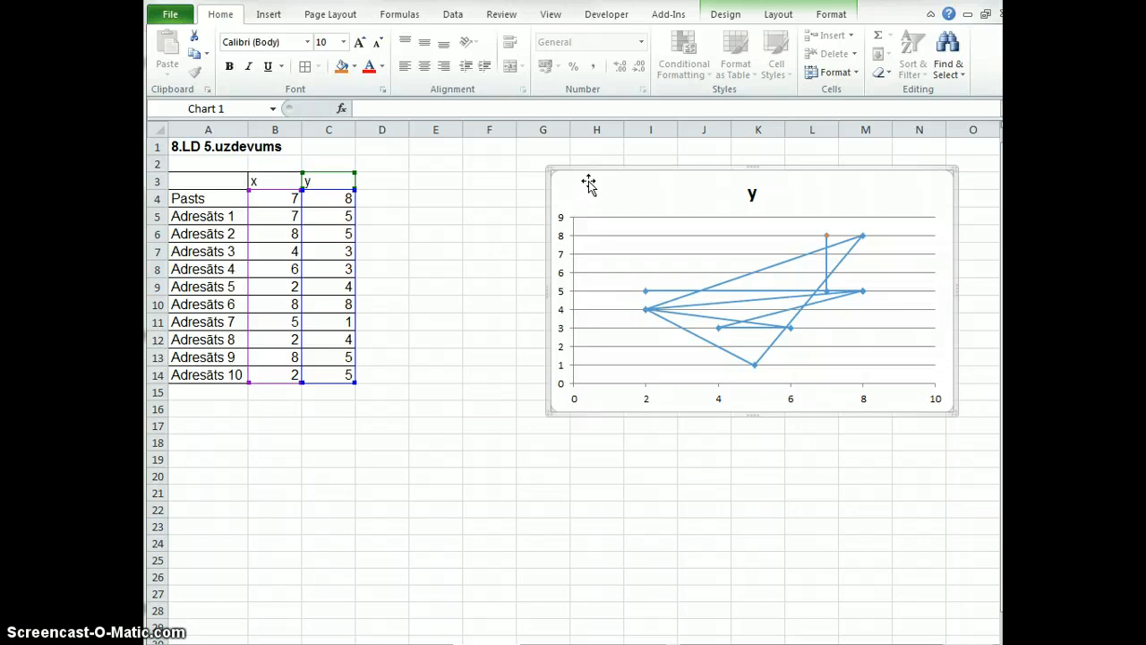
click(523, 183)
Step: Examine the dif (AllDifferent) relation in Solver's Add Constraint dialog, then leave Solver without adding a constraint
click(451, 14)
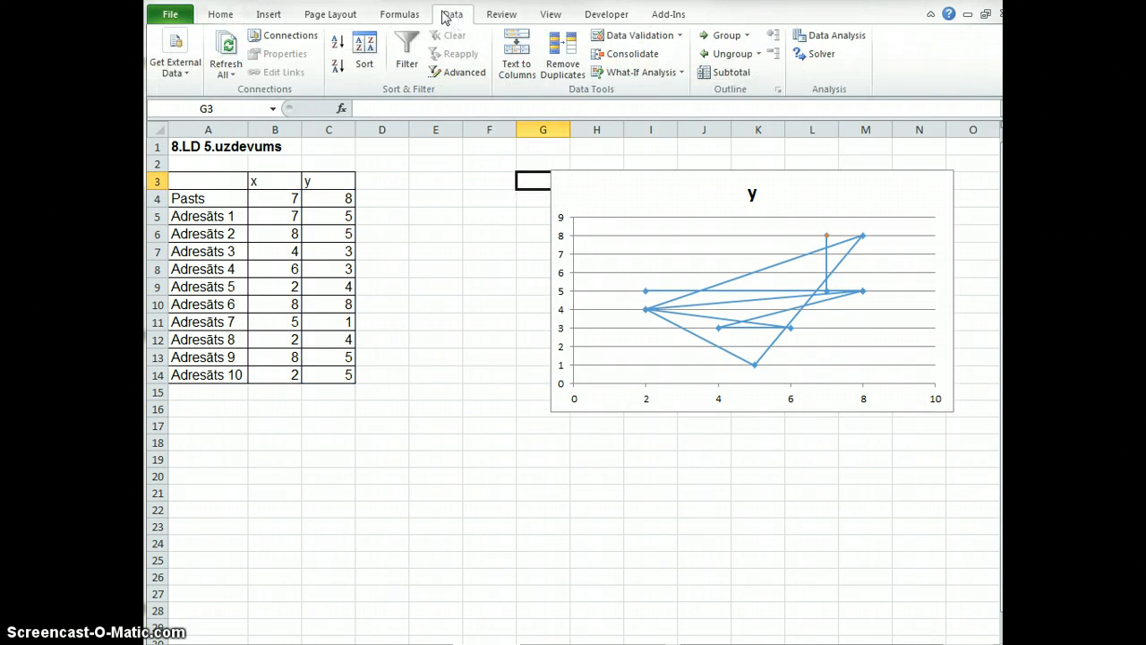
click(810, 59)
click(885, 199)
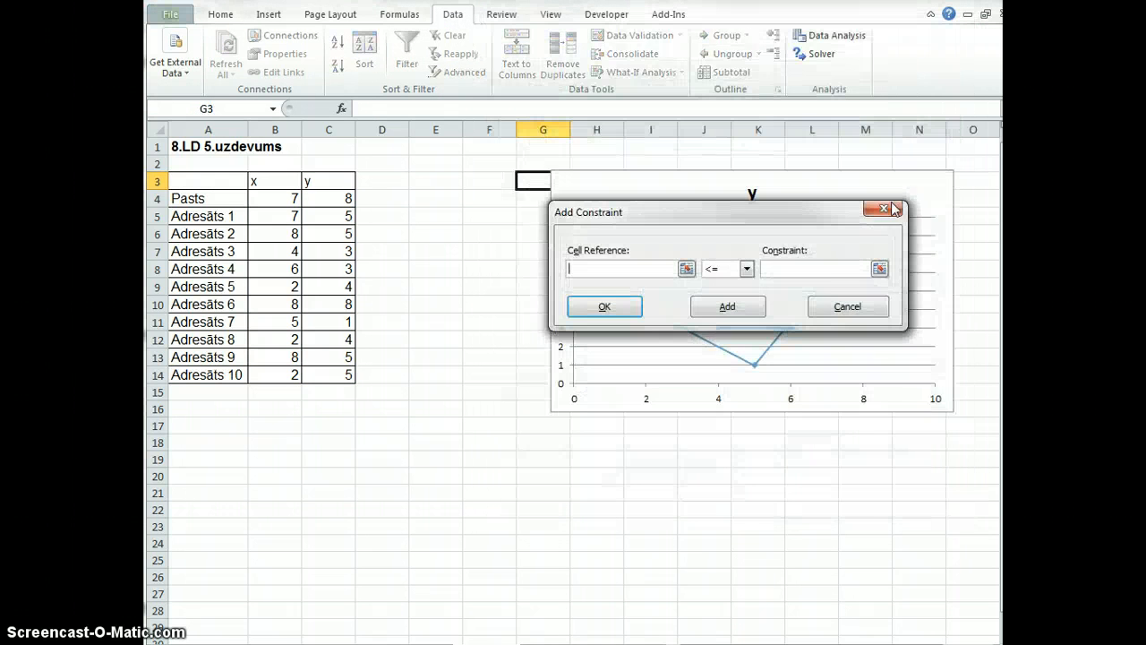
click(748, 270)
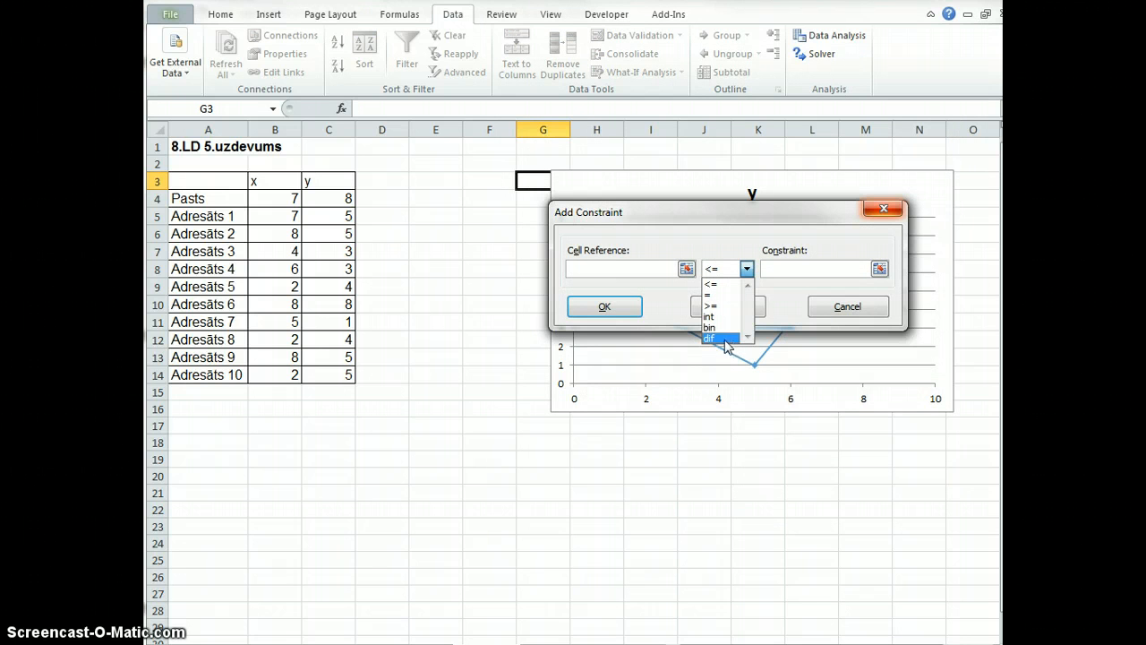
click(726, 341)
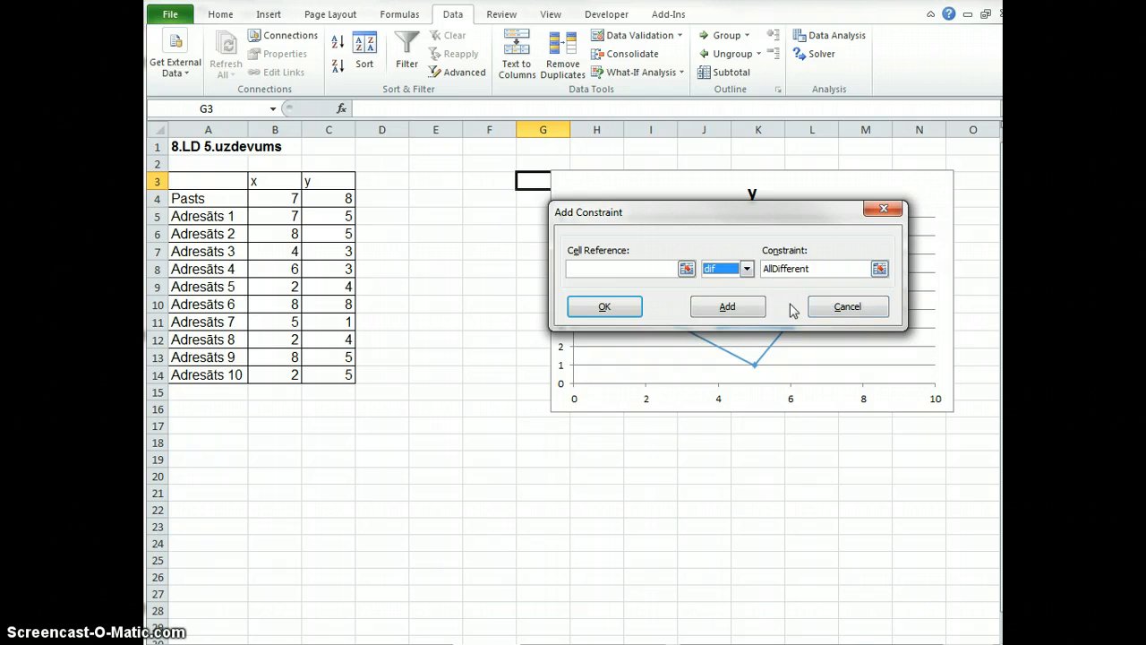
click(849, 307)
click(910, 481)
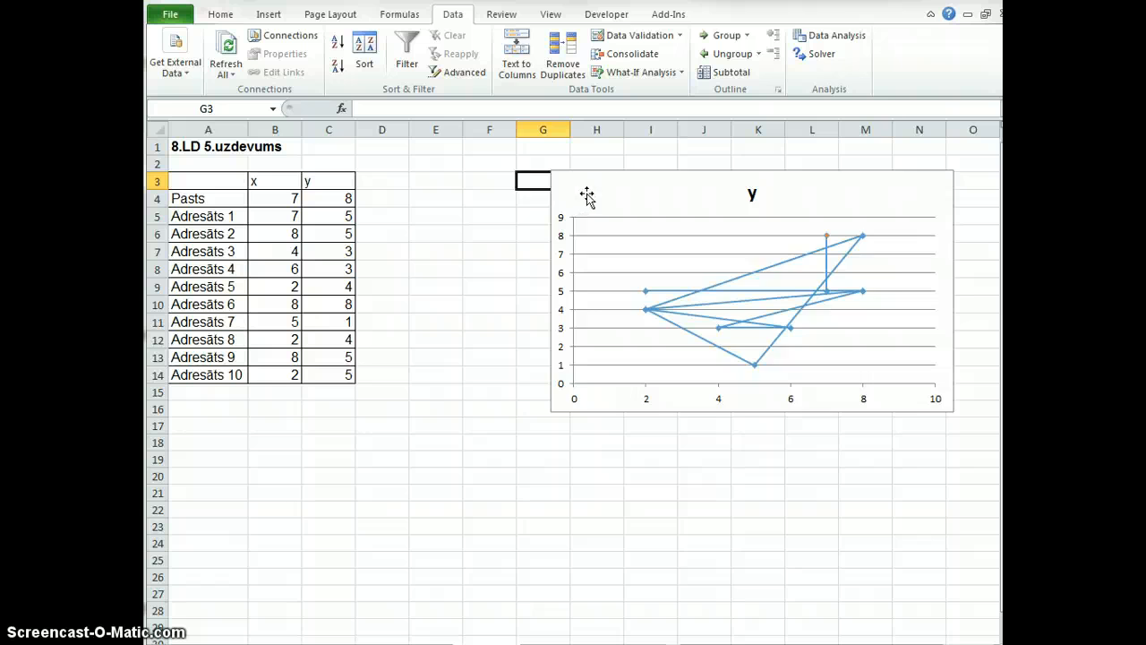
Step: Shift the chart slightly so that it starts at column H and leaves column G free
drag(586, 192, 606, 186)
click(483, 179)
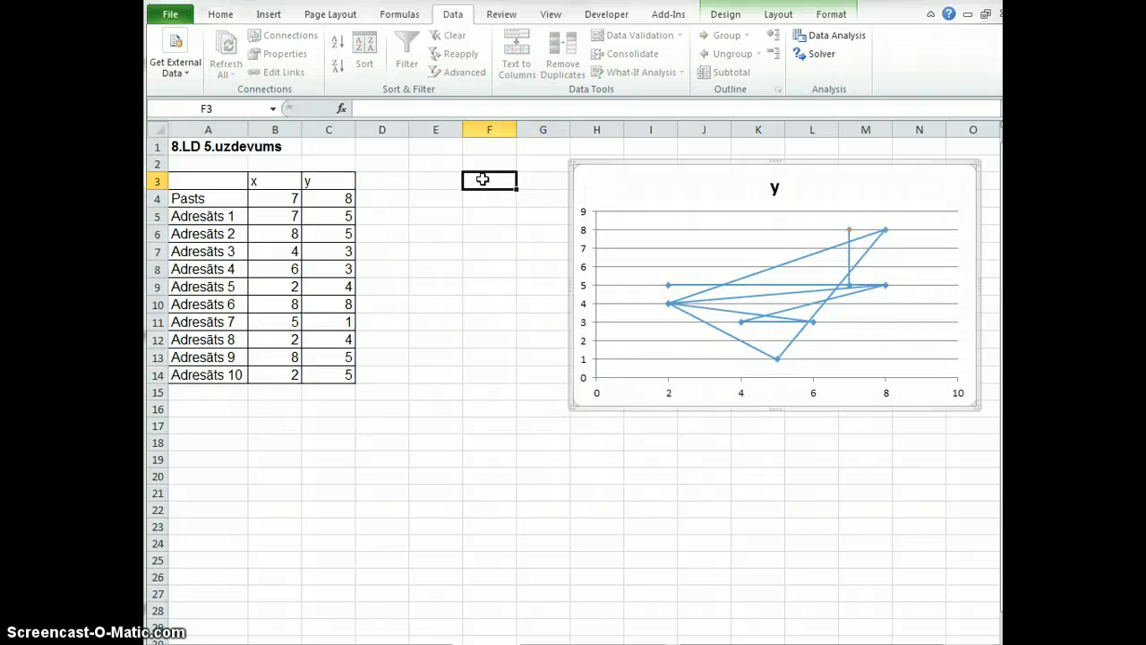
drag(483, 180, 474, 339)
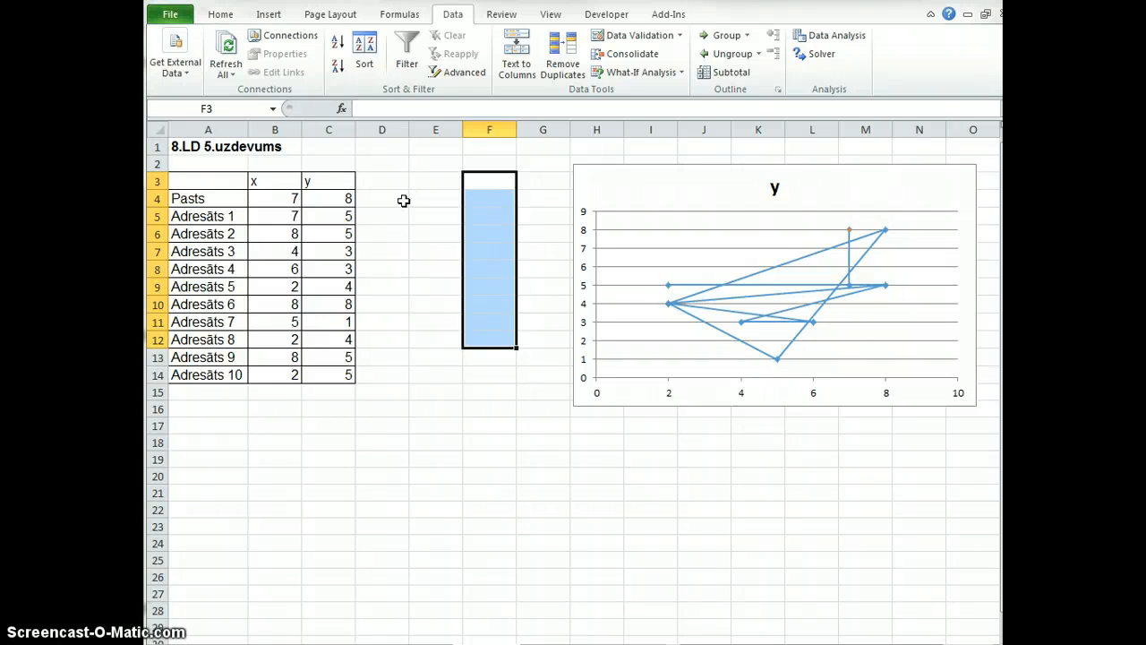
Step: Move the table A3:C14 one column over to B3:D14 and autofit column B to its names
drag(202, 184, 362, 383)
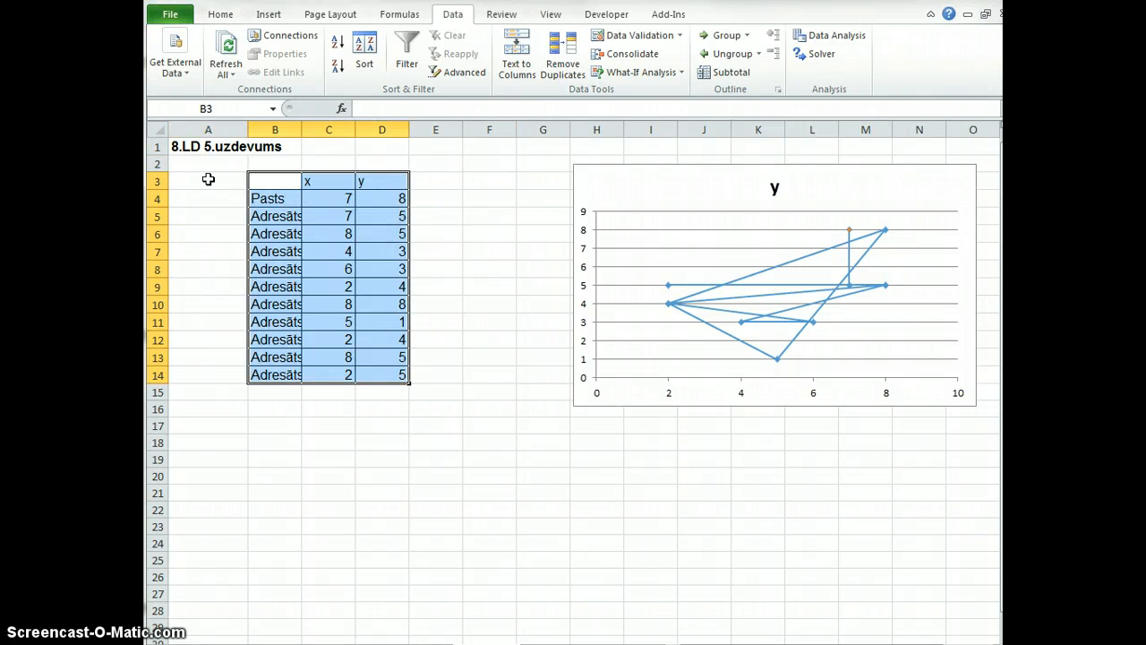
double_click(302, 126)
Step: Enter the header Nr.p.k. in A3 and the starting numbers 1 and 2 in A4 and A5
click(230, 175)
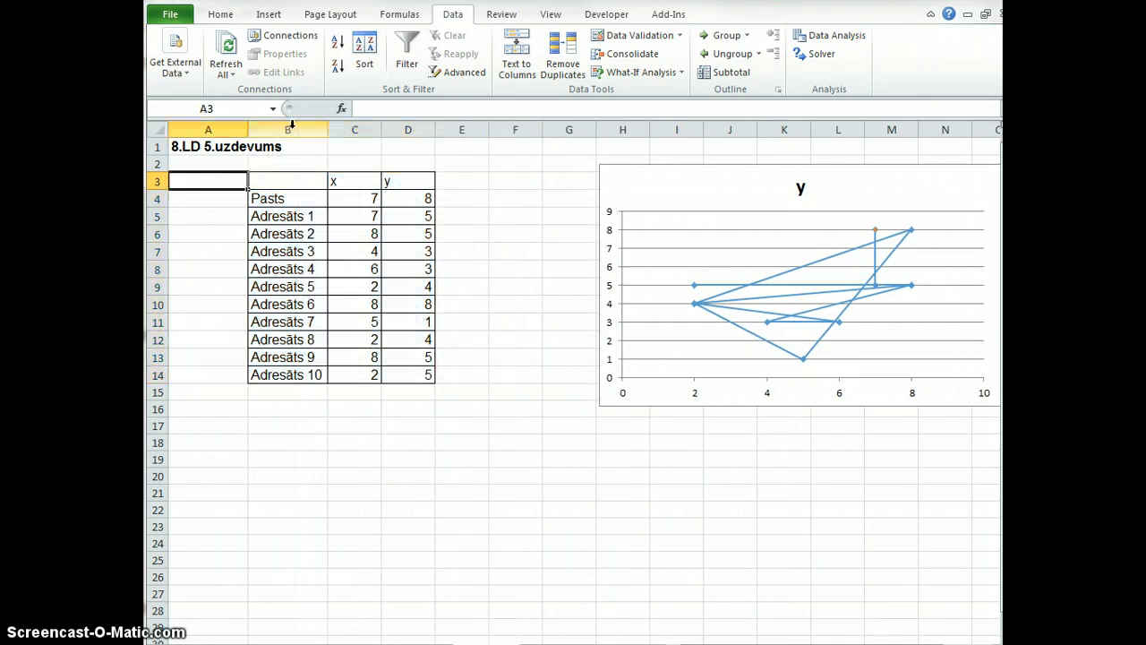
text(Nr.p)
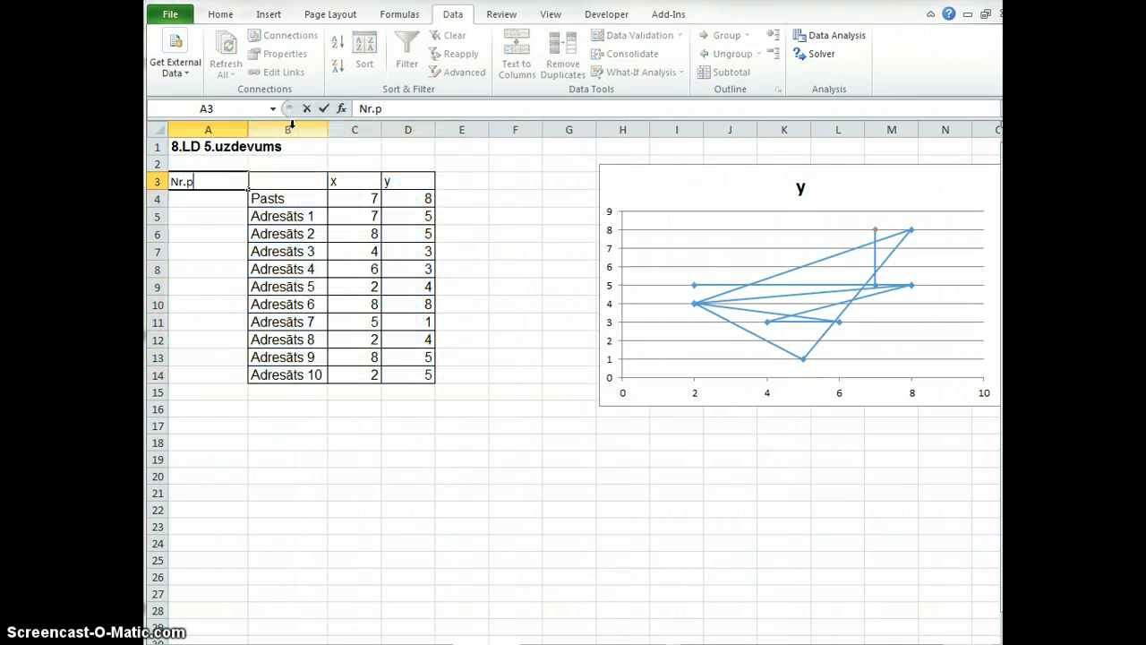
text(.k.)
key(Return)
text(1)
key(Return)
text(2)
key(Return)
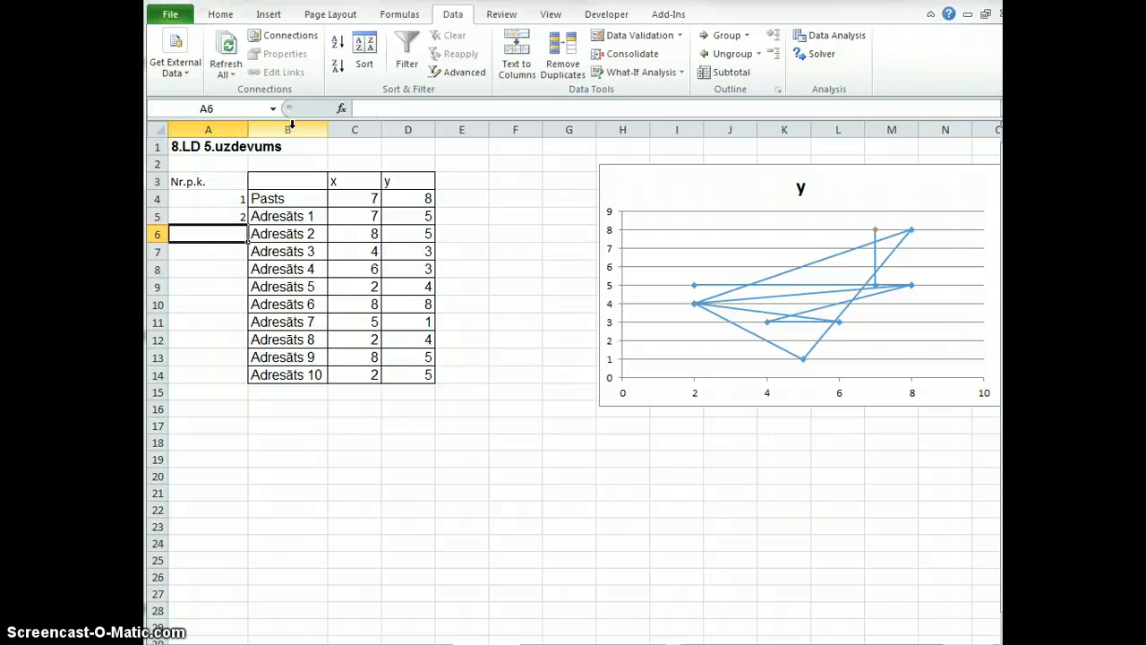
Step: Extend the number series from A4:A5 down to 11 in A14 and narrow column A
click(226, 201)
drag(226, 201, 248, 383)
drag(248, 129, 214, 130)
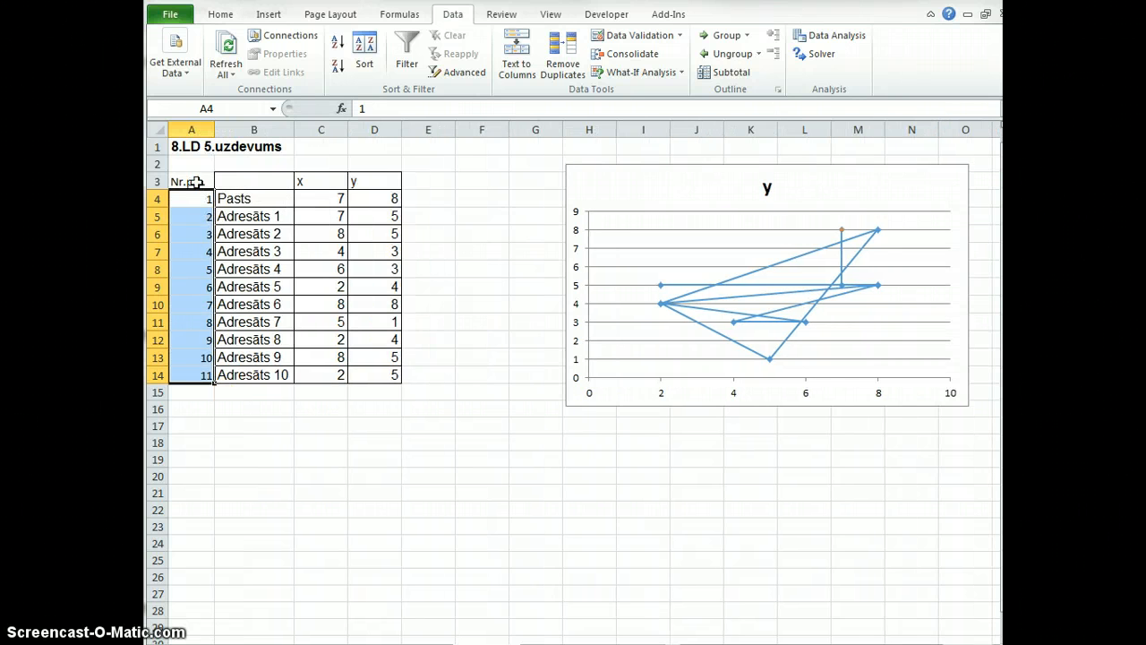
Step: Copy the cell formatting of B4:B14 onto the numbers in A4:A14 and that of the x header onto A3
drag(254, 198, 266, 351)
click(252, 205)
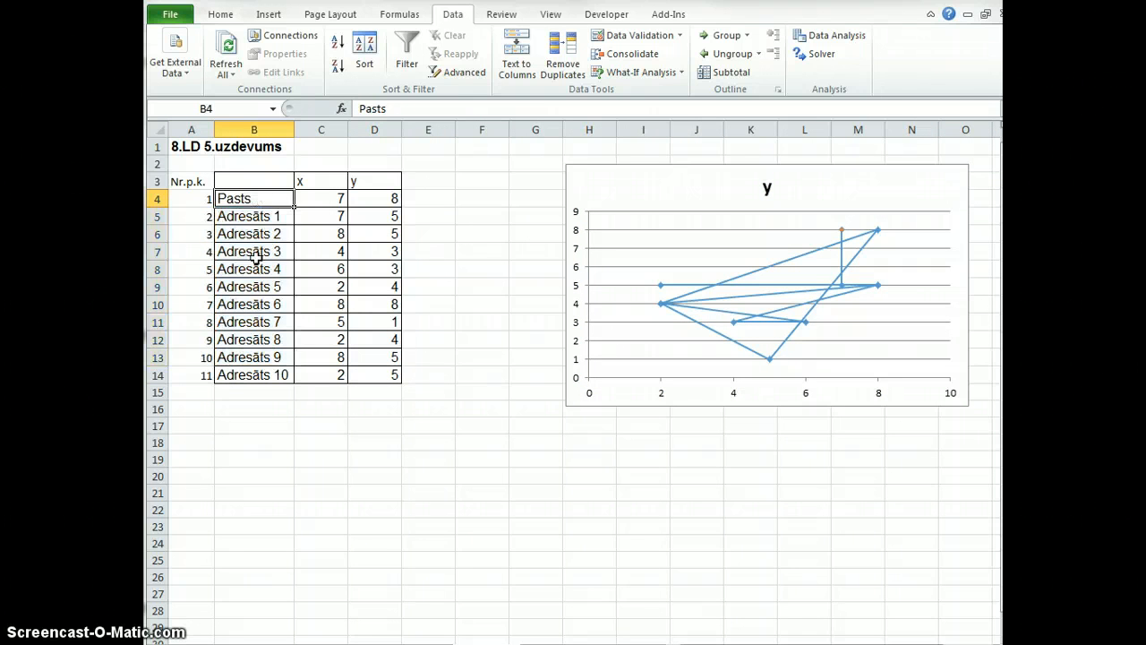
drag(254, 199, 269, 373)
click(220, 15)
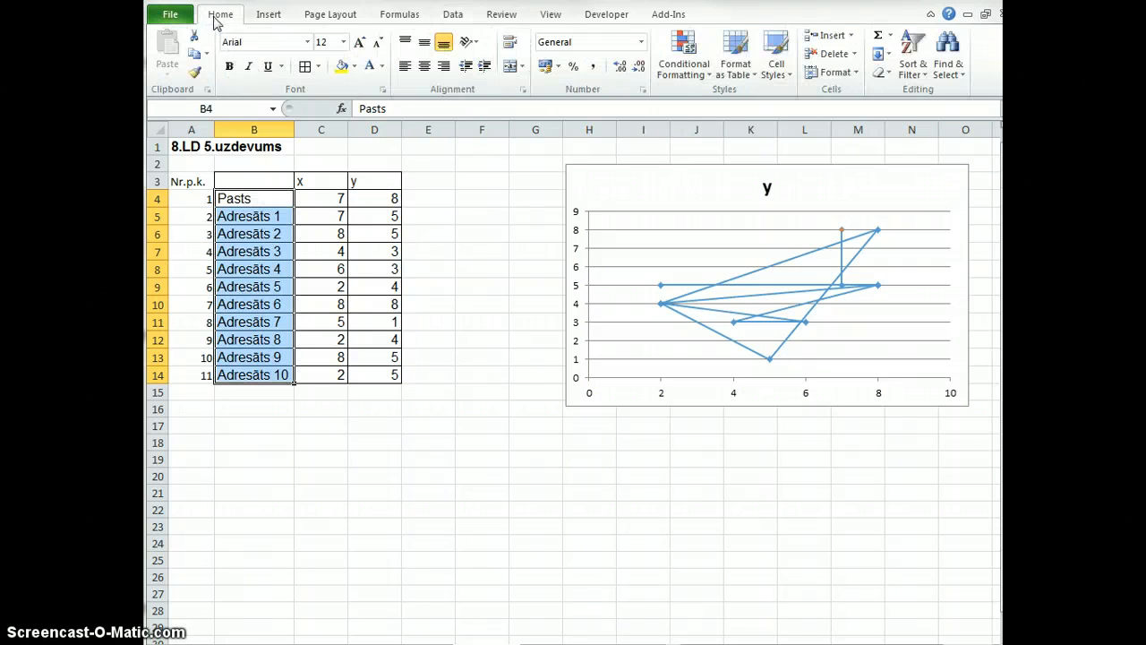
click(195, 72)
click(199, 201)
click(302, 180)
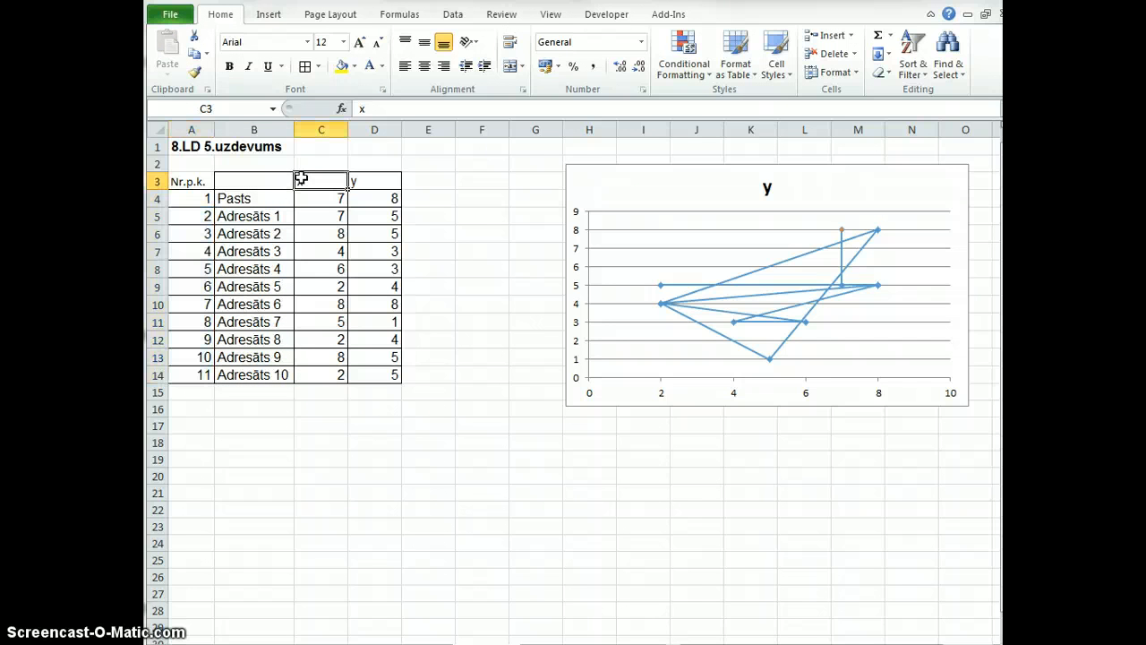
click(195, 72)
click(190, 181)
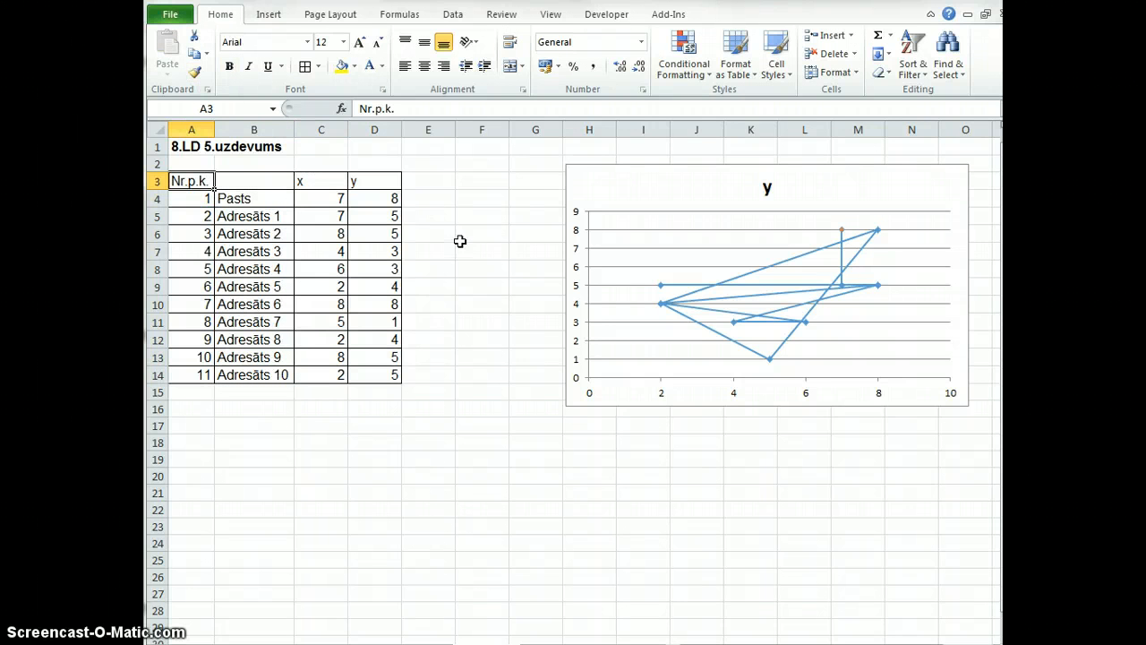
Step: Enter the header Ceļš in cell F3
click(498, 183)
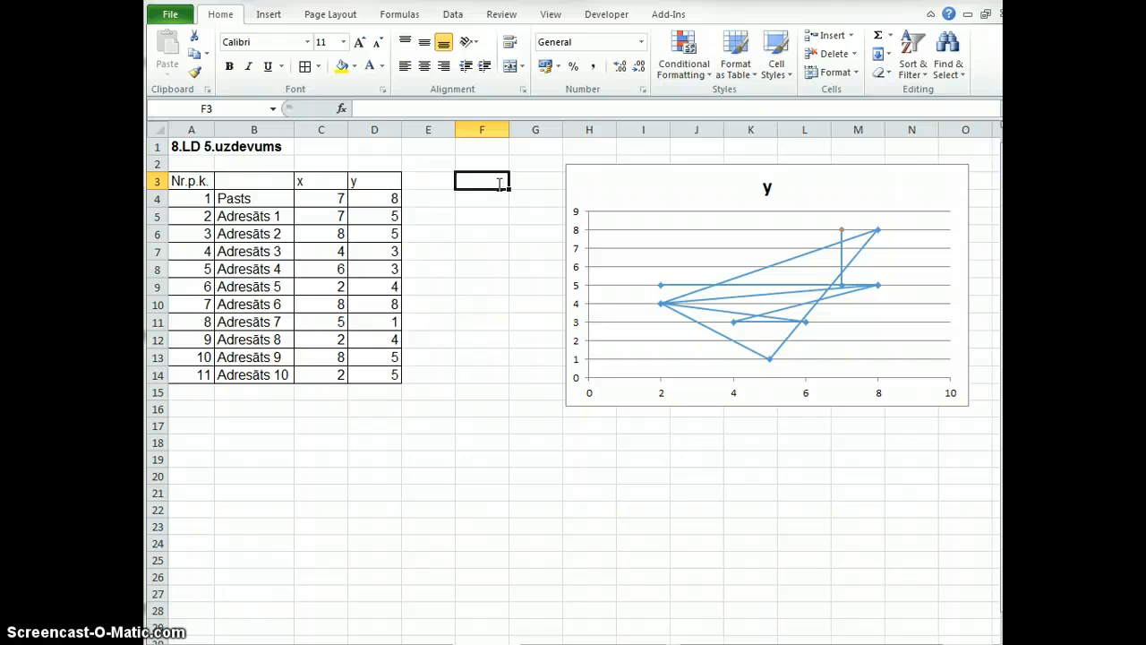
text(Ceļš)
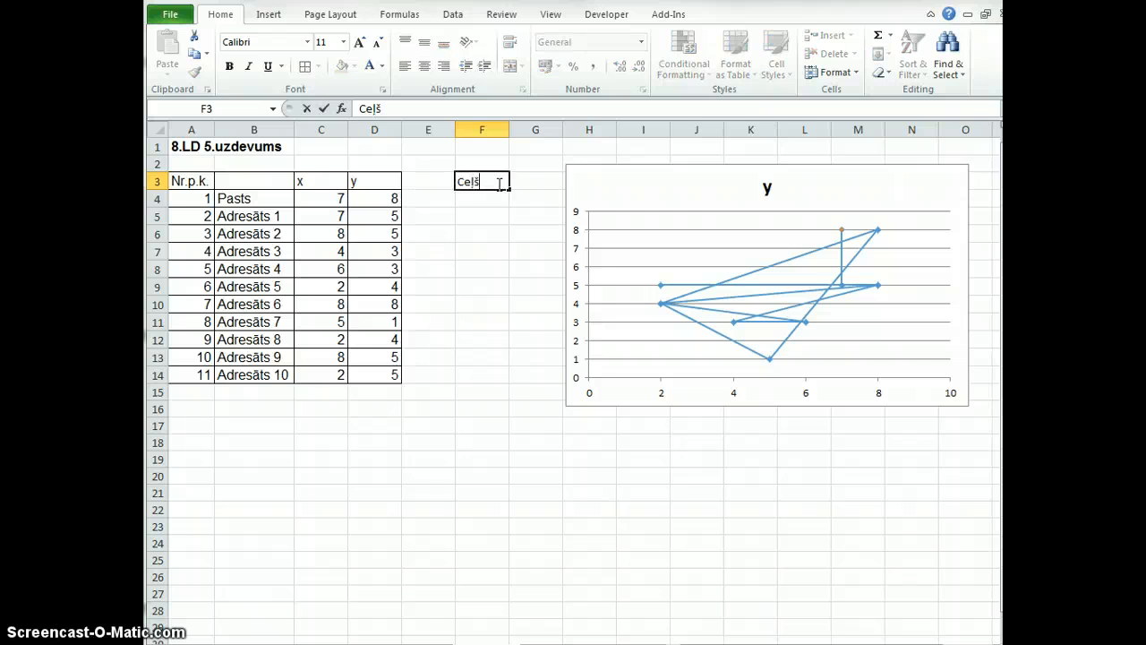
key(Return)
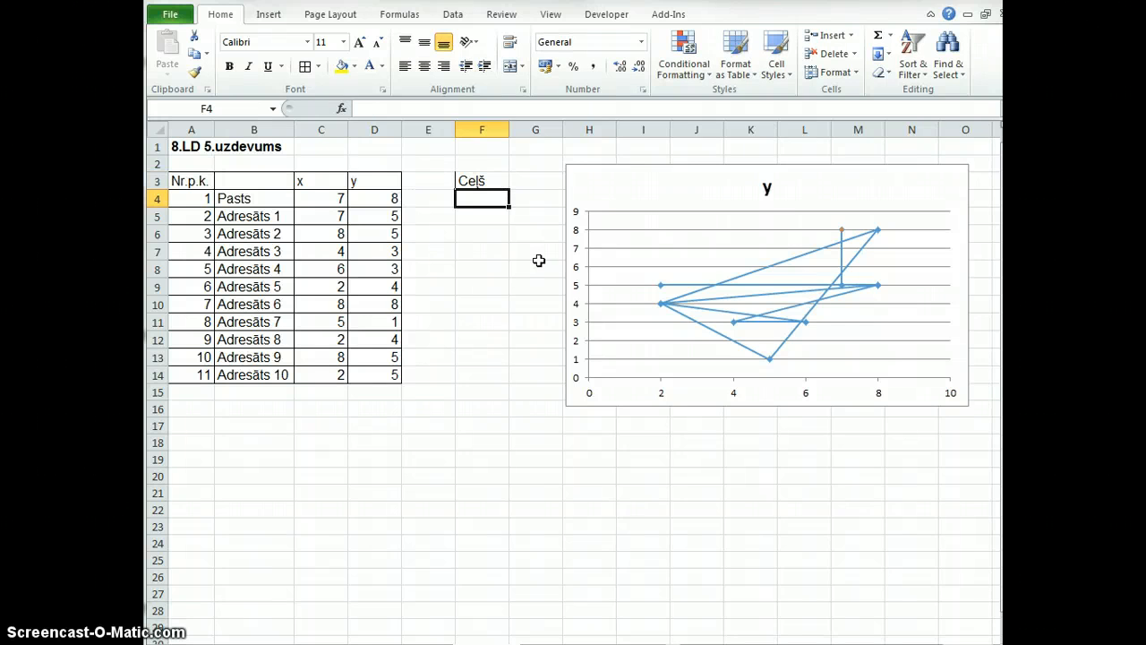
Step: Nudge the chart slightly upward and apply all borders to the empty route cells F4:F14
click(481, 180)
mouse_move(607, 183)
mouse_down()
mouse_move(700, 182)
mouse_move(627, 171)
mouse_move(591, 197)
mouse_up()
click(473, 198)
drag(486, 202, 504, 374)
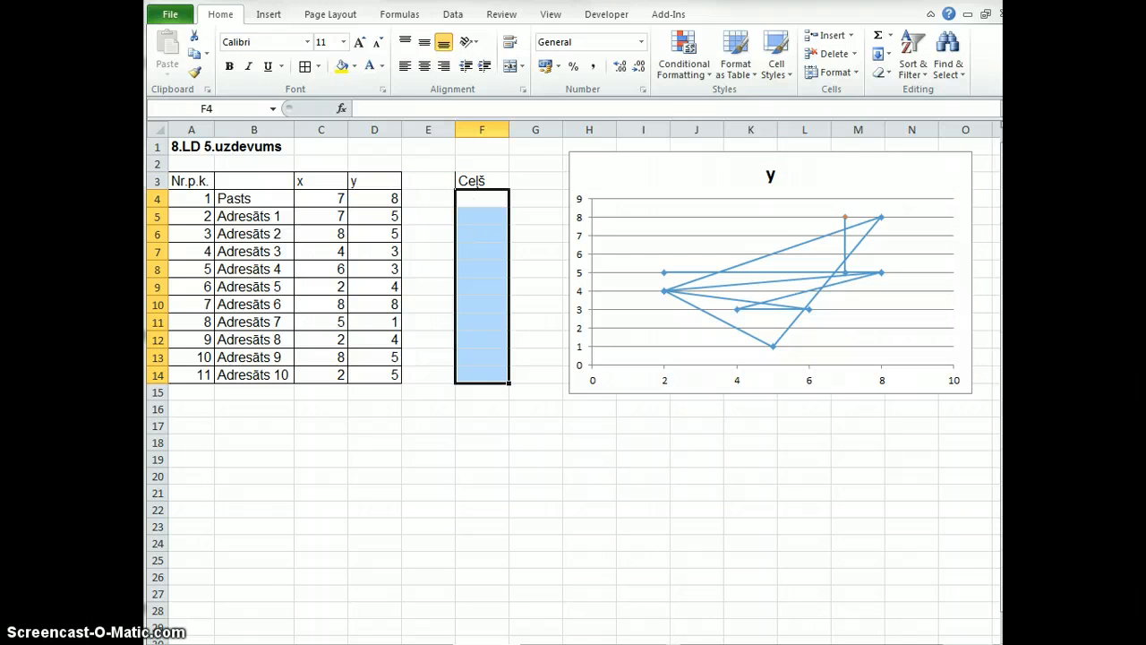
click(305, 66)
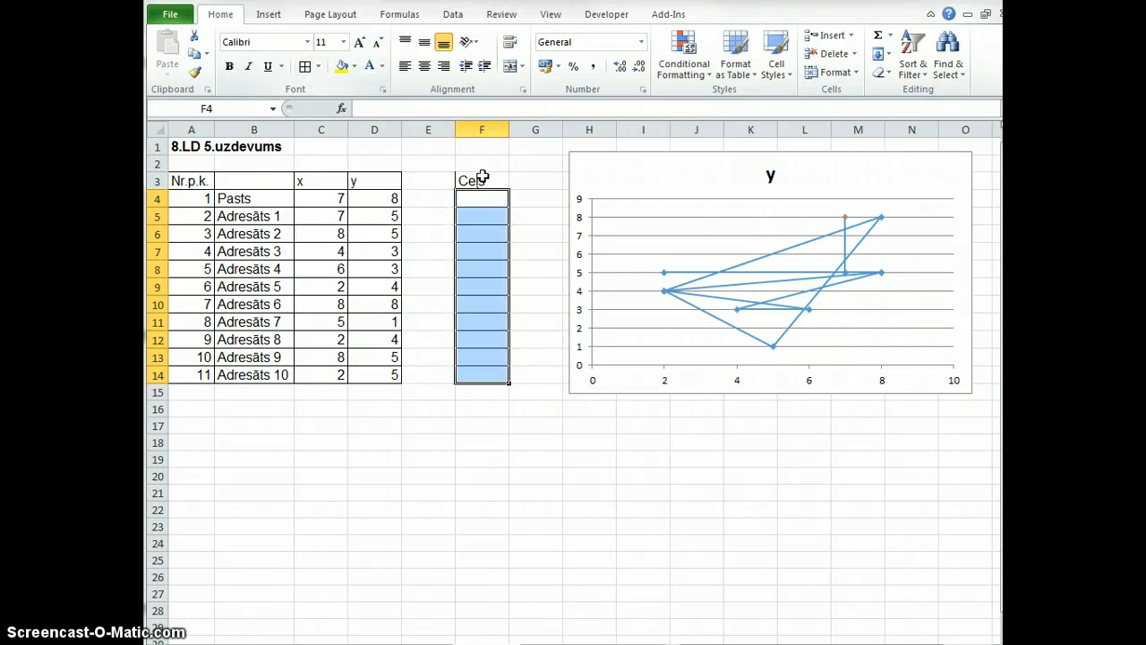
Step: Fill the route cells F4:F14 with light green from the theme colors
click(354, 66)
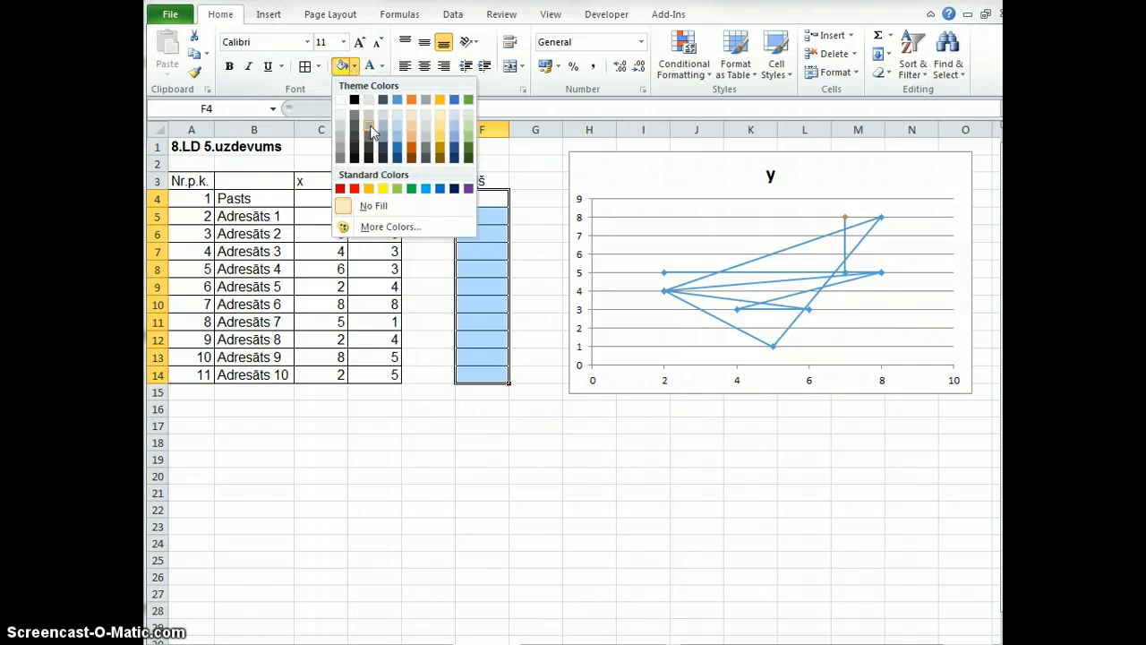
click(469, 141)
drag(485, 198, 494, 376)
click(495, 229)
drag(200, 194, 204, 375)
Step: Enter the trial route order 1, 6, 3, 7, 9, 11, 2, 4, 10, 8, 5 down cells F4:F14
click(480, 214)
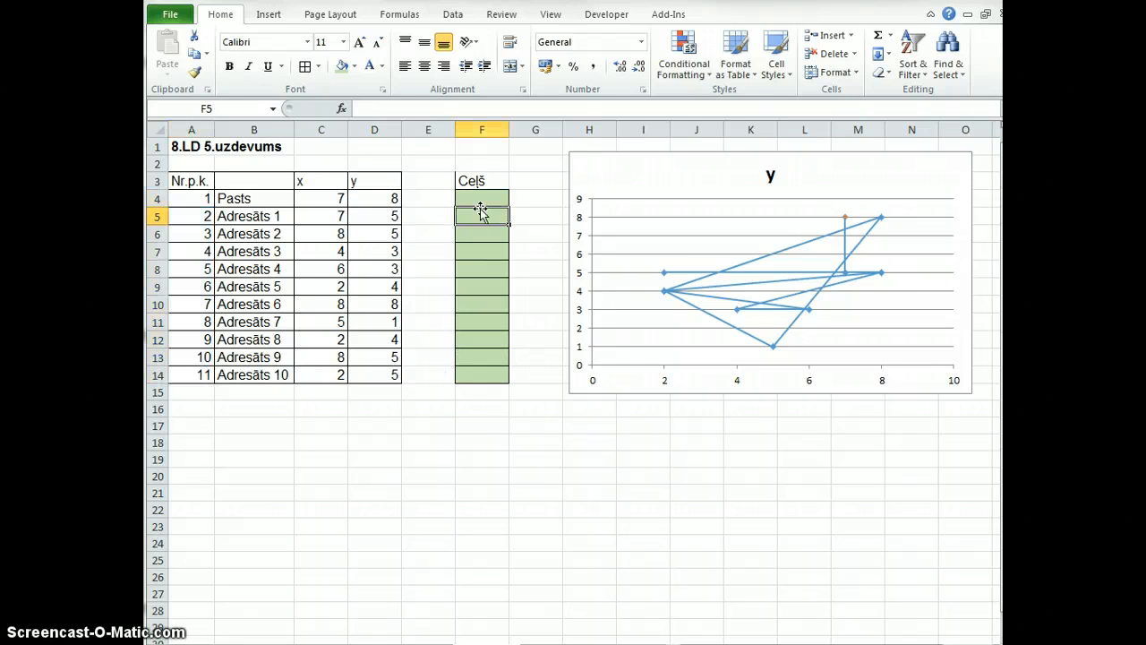
key(Up)
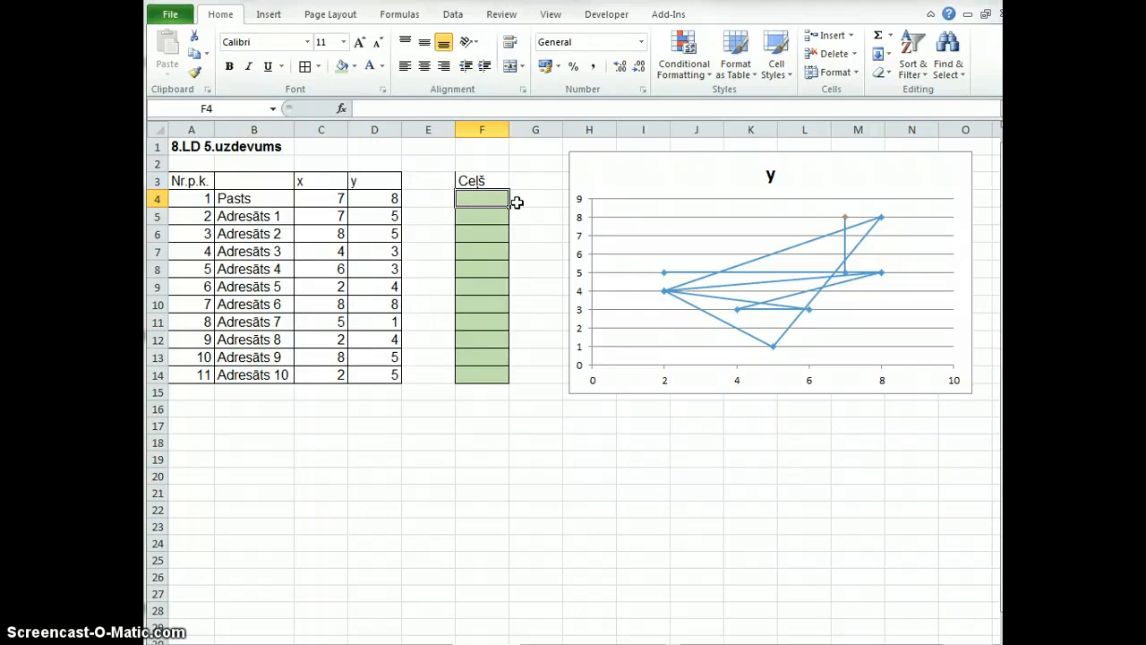
text(1)
key(Return)
text(6)
key(Return)
text(3)
key(Return)
text(7)
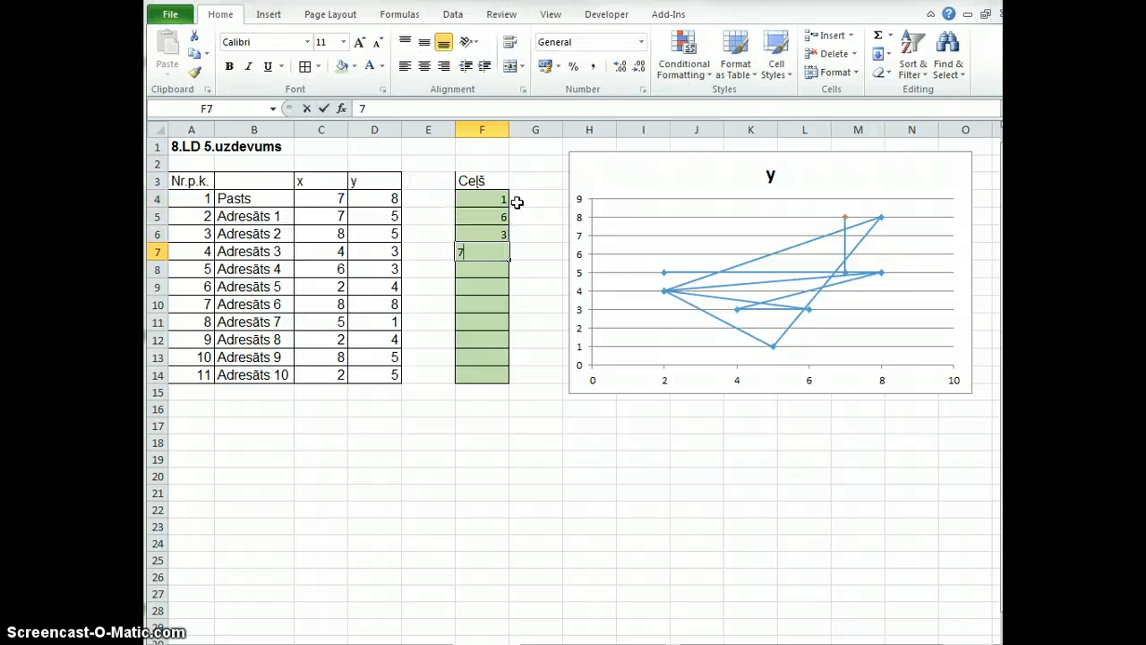
key(Return)
text(9)
key(Return)
text(11)
key(Return)
text(2)
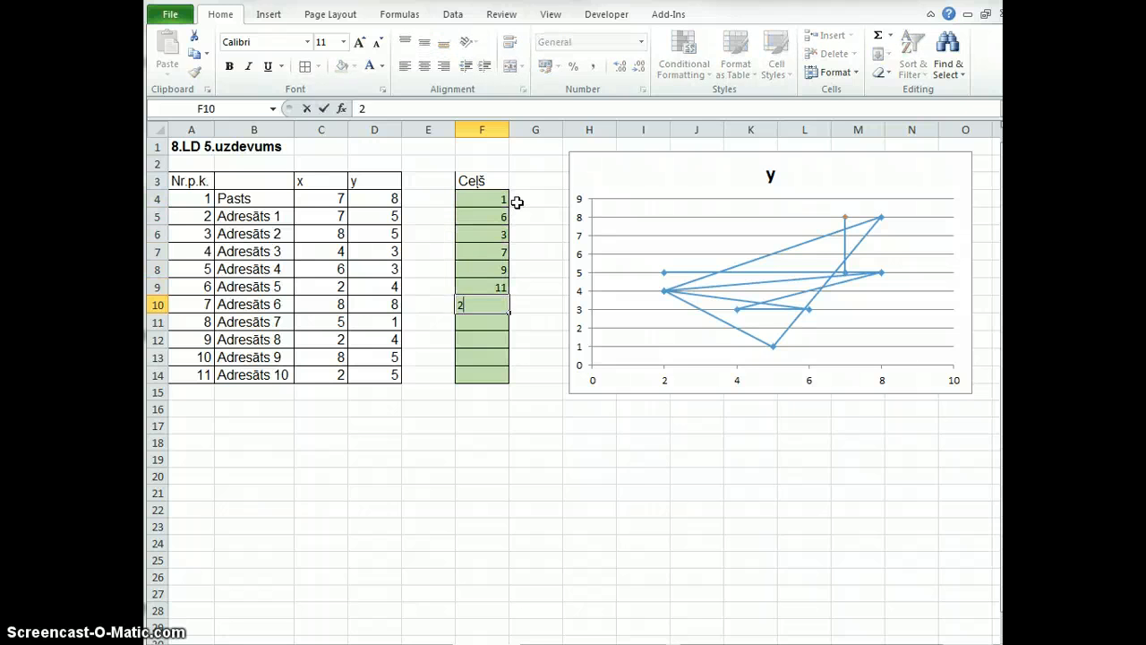
key(Return)
text(4)
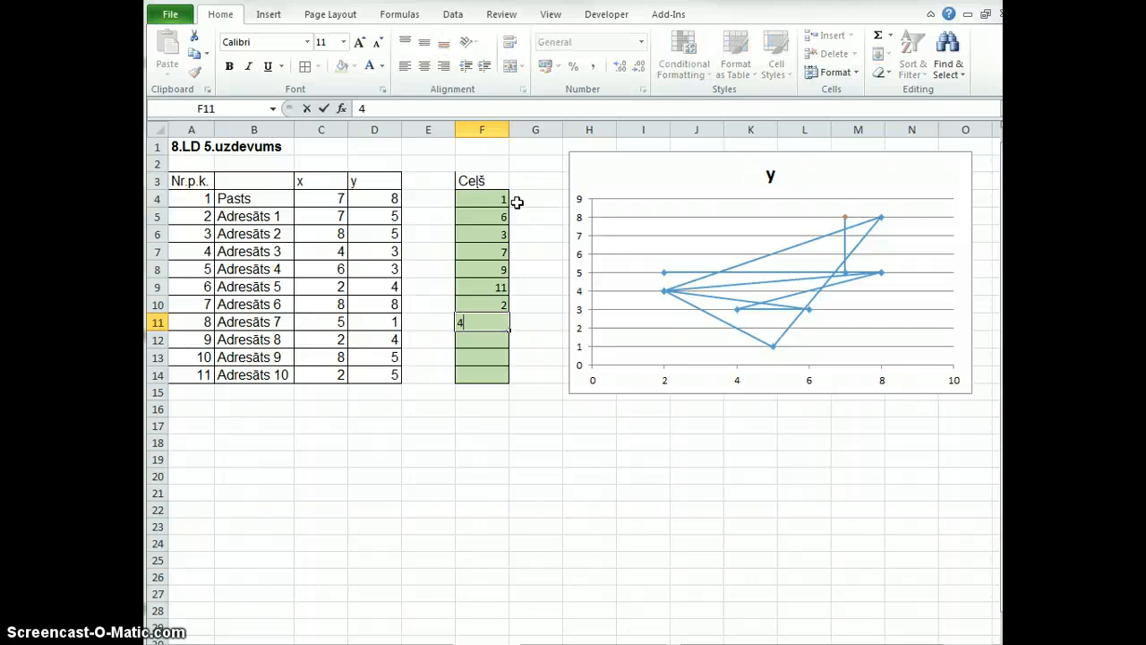
key(Return)
text(10)
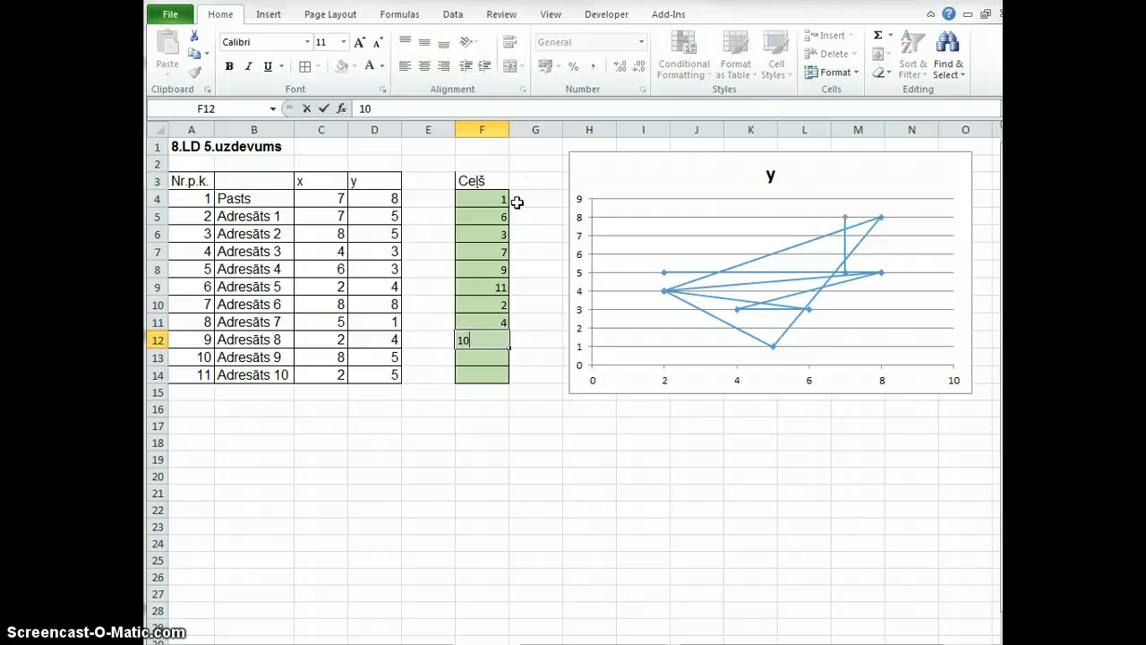
key(Return)
text(8)
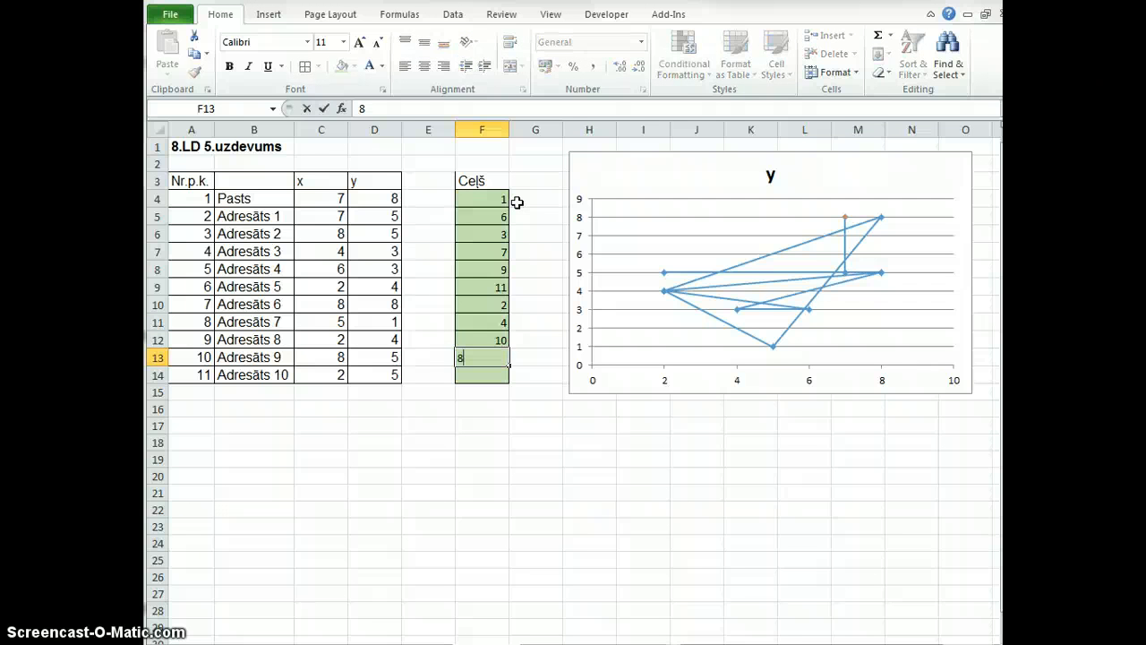
key(Return)
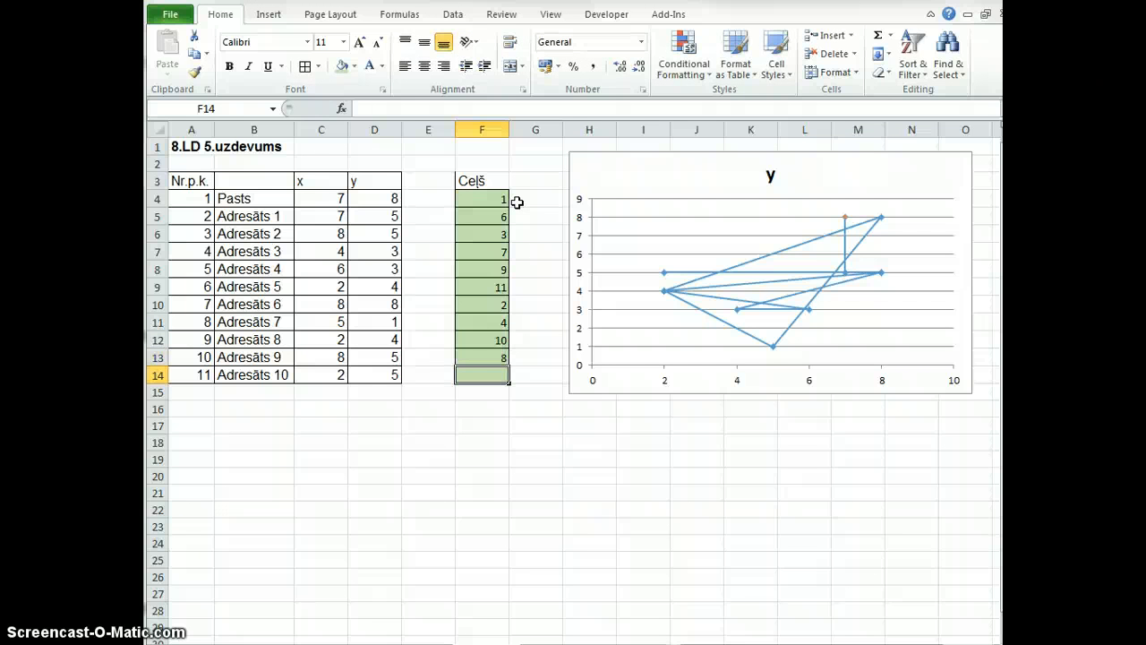
text(5)
key(Return)
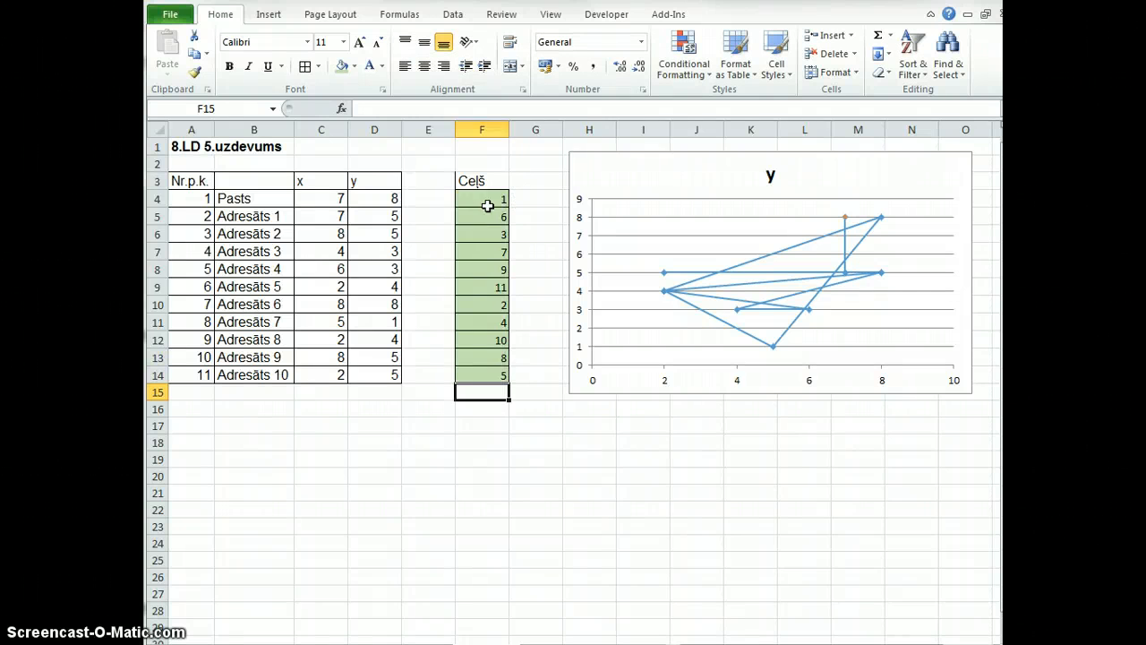
Step: Compare the route order in F4:F14 with the address numbers in A4:A14 and the coordinates of addresses 6, 3 and 7
drag(195, 197, 199, 374)
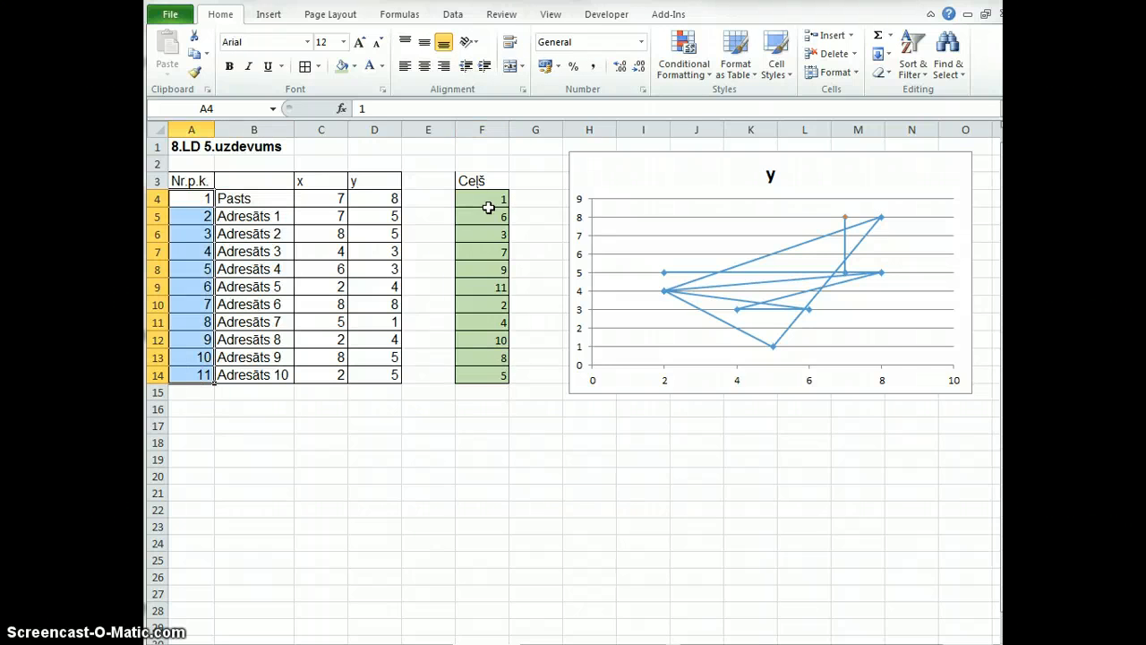
drag(488, 206, 499, 376)
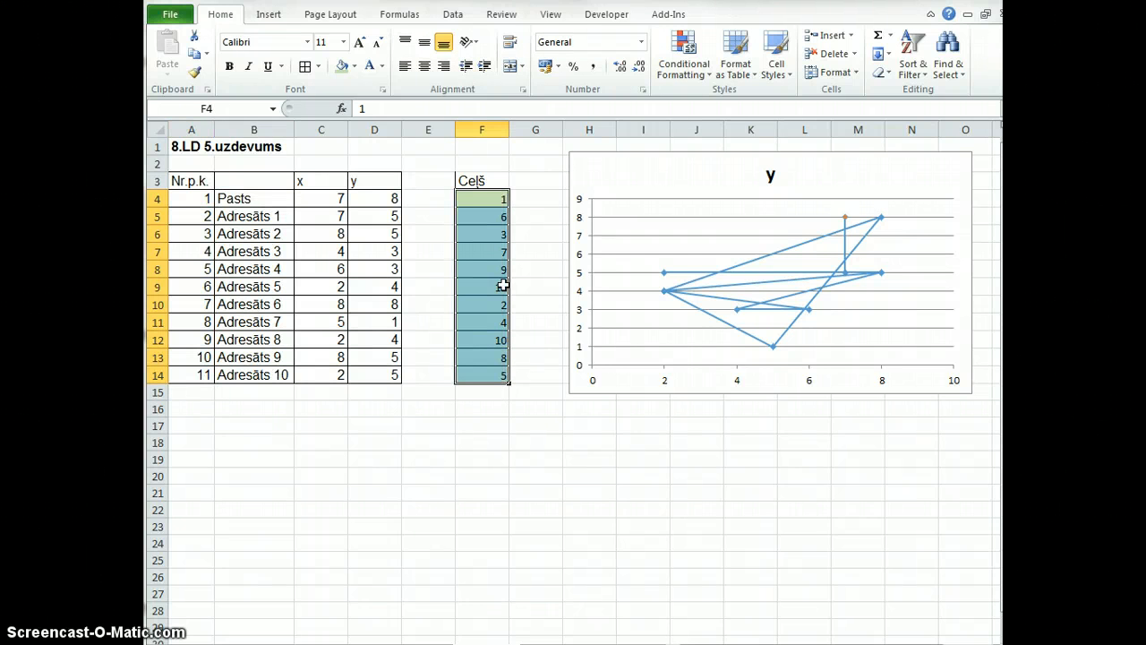
drag(498, 199, 490, 377)
click(499, 199)
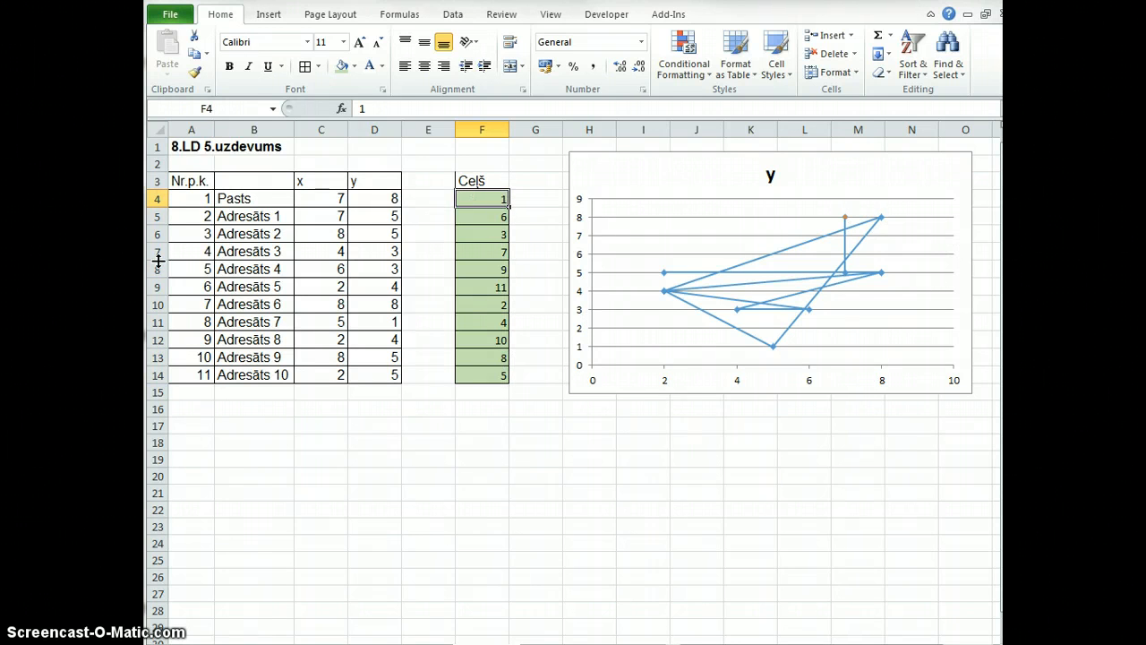
drag(192, 288, 365, 284)
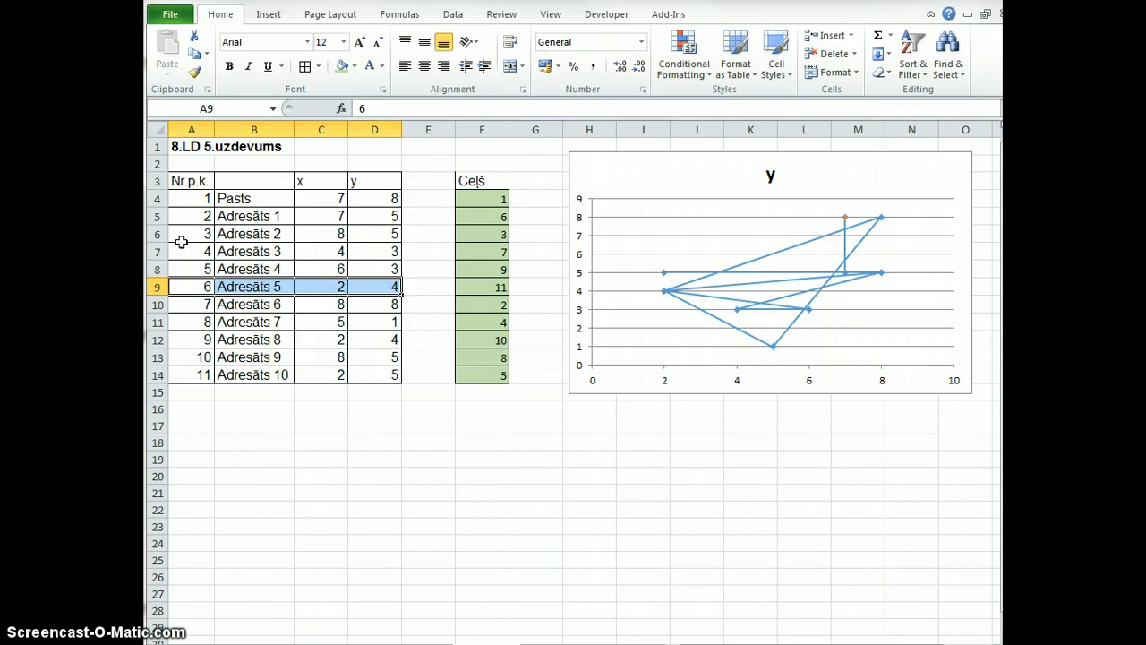
drag(175, 233, 367, 233)
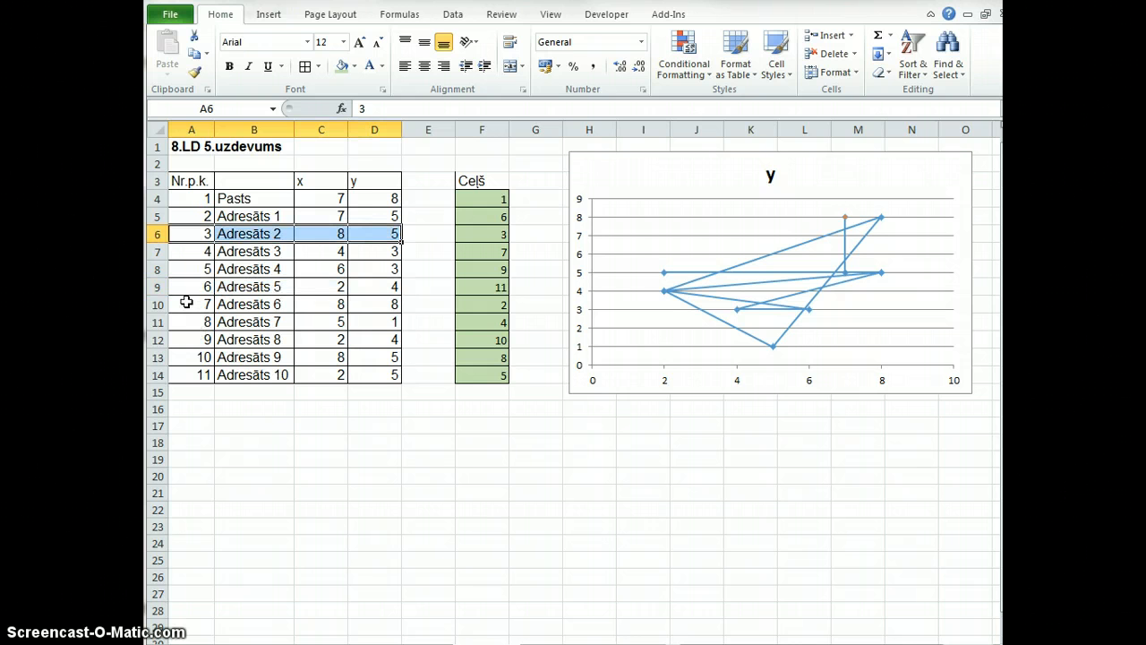
drag(199, 303, 387, 304)
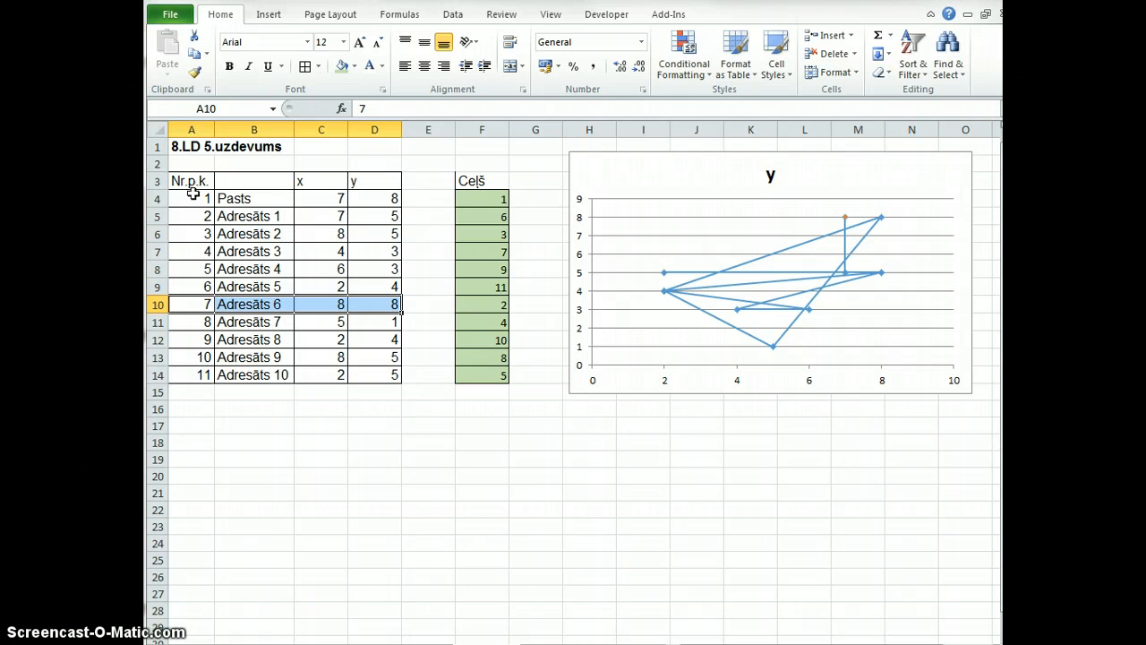
drag(192, 198, 188, 375)
drag(486, 198, 489, 374)
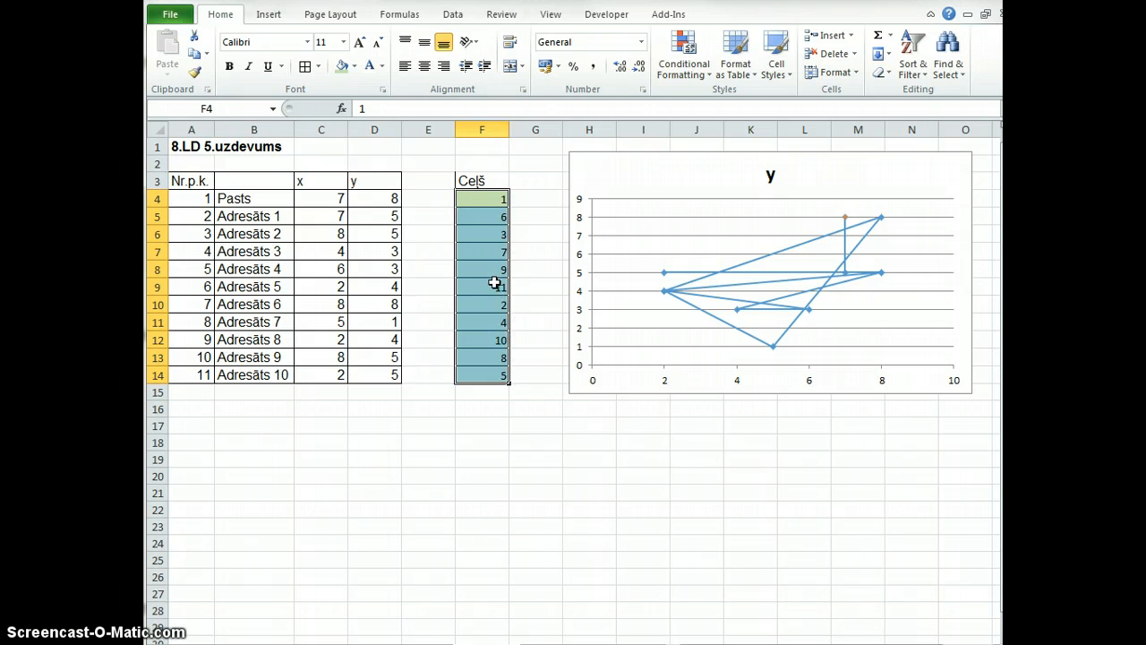
Step: Apply all borders to the Ceļš header cell F3
drag(478, 197, 483, 366)
click(484, 180)
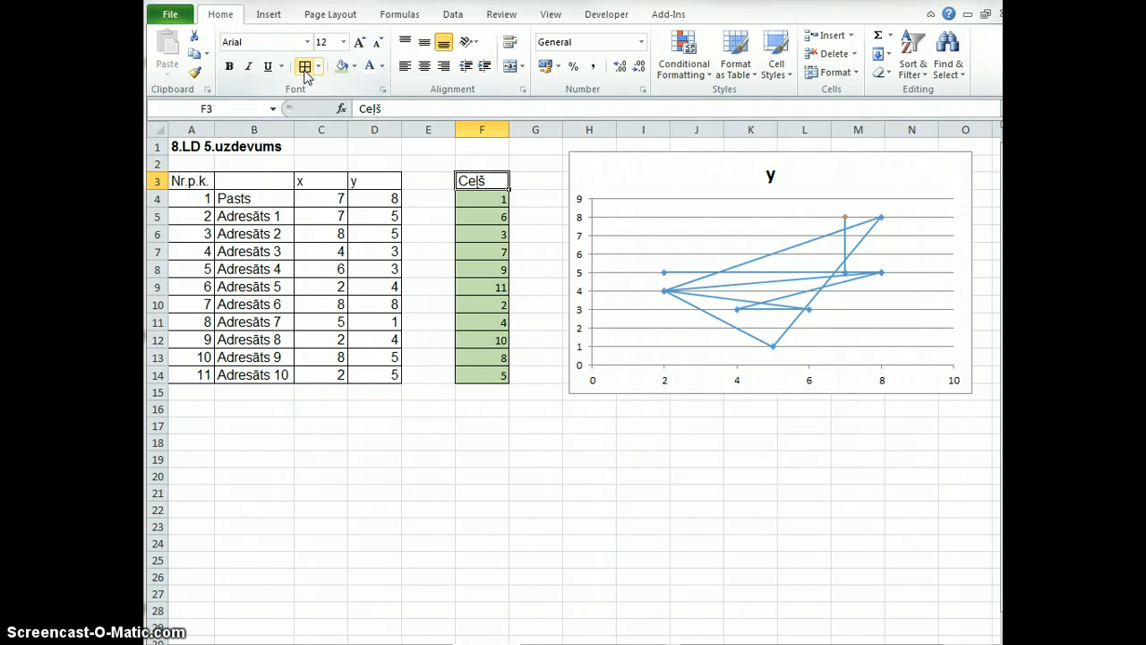
click(627, 170)
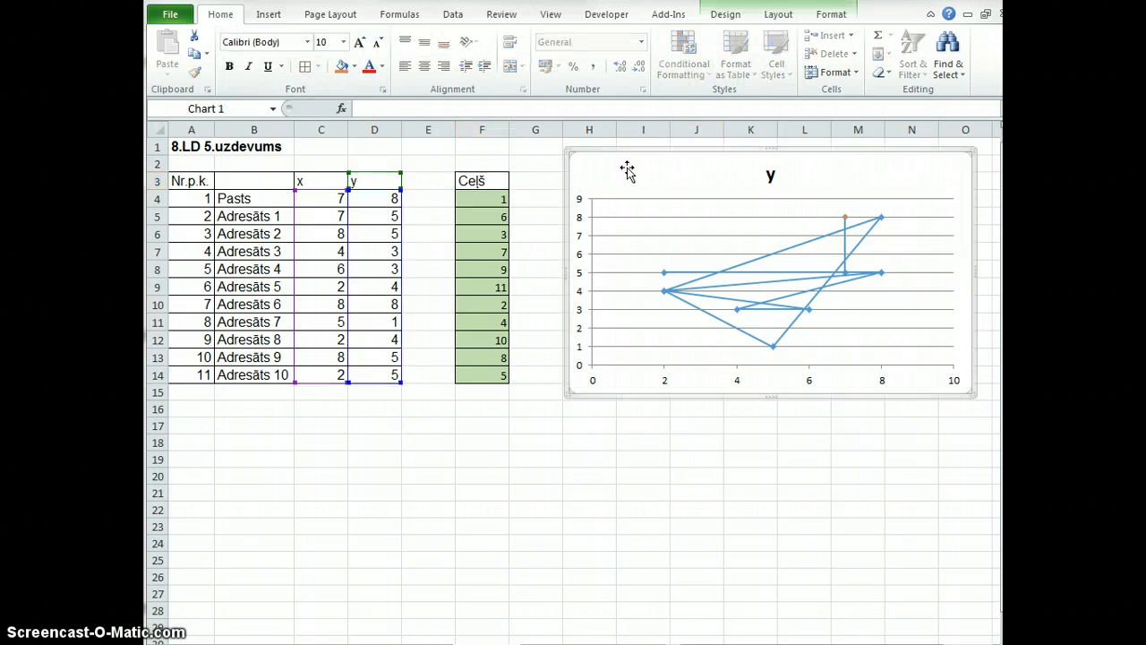
Step: Review the stop sequence in F4:F14 alongside the full address table and the route chart
drag(501, 196, 489, 376)
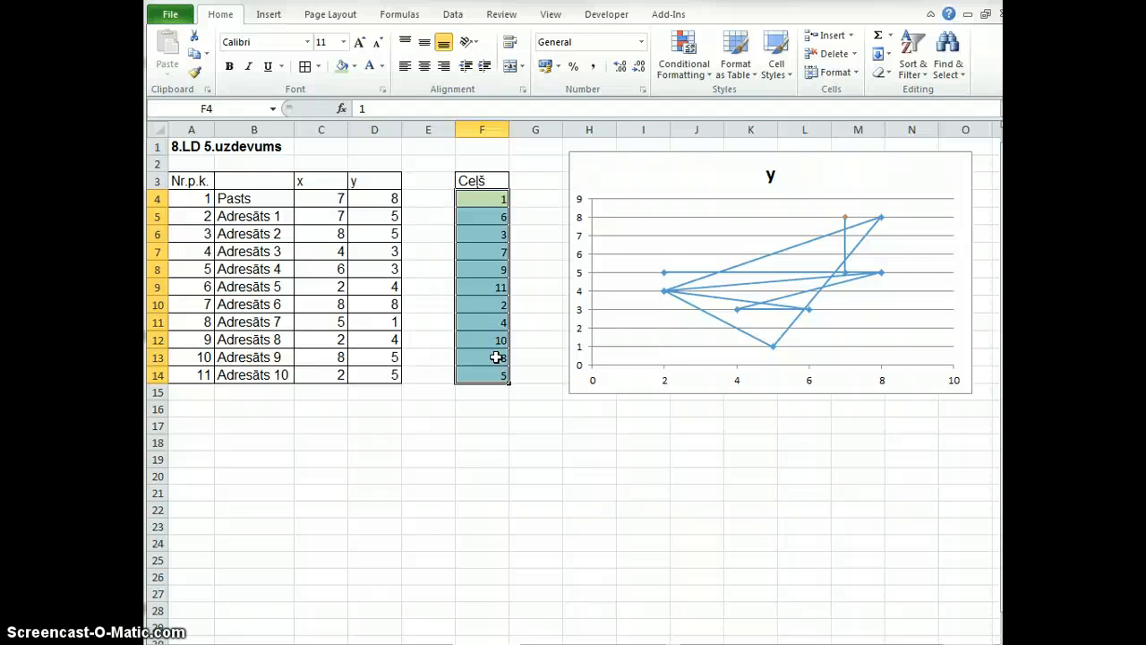
click(468, 201)
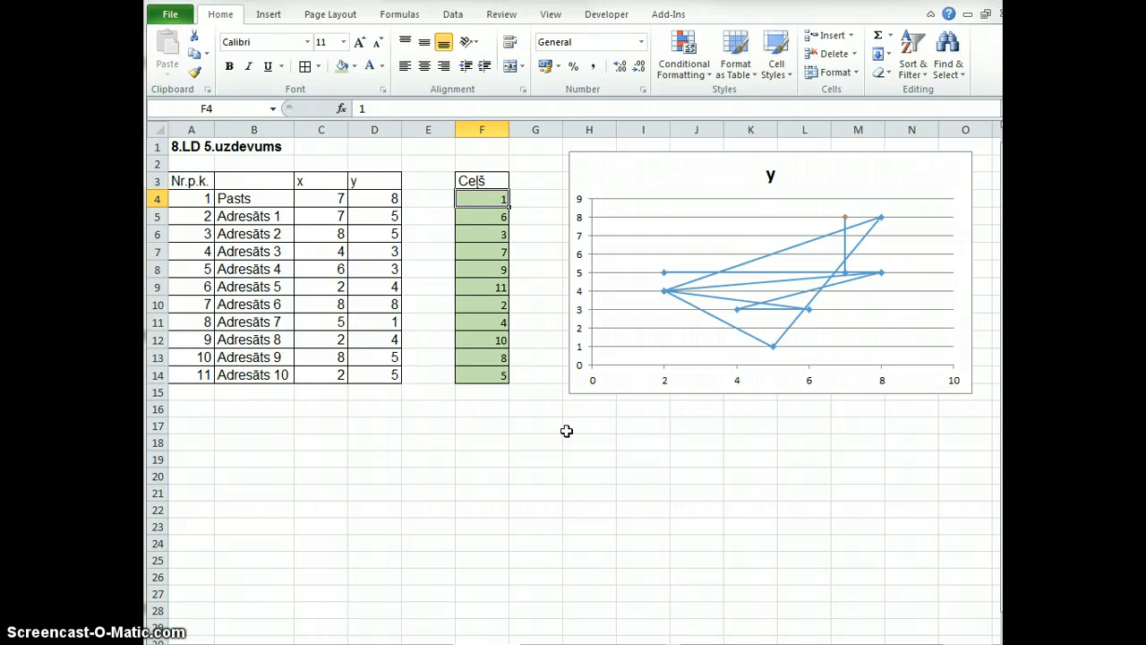
drag(193, 181, 388, 368)
click(417, 405)
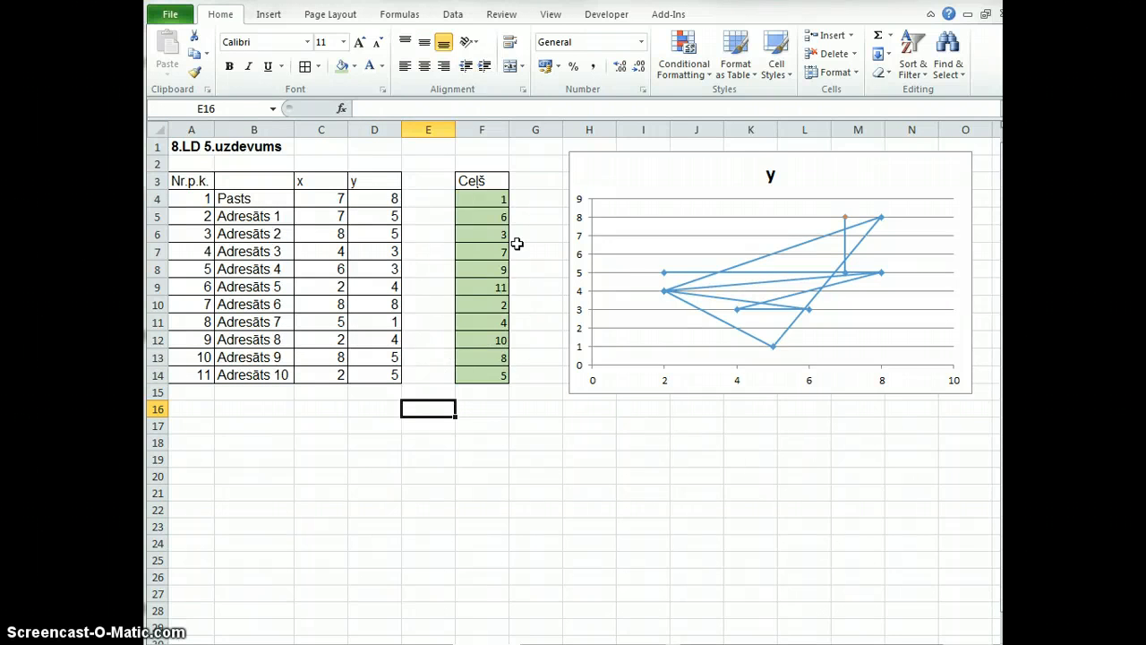
drag(482, 199, 497, 387)
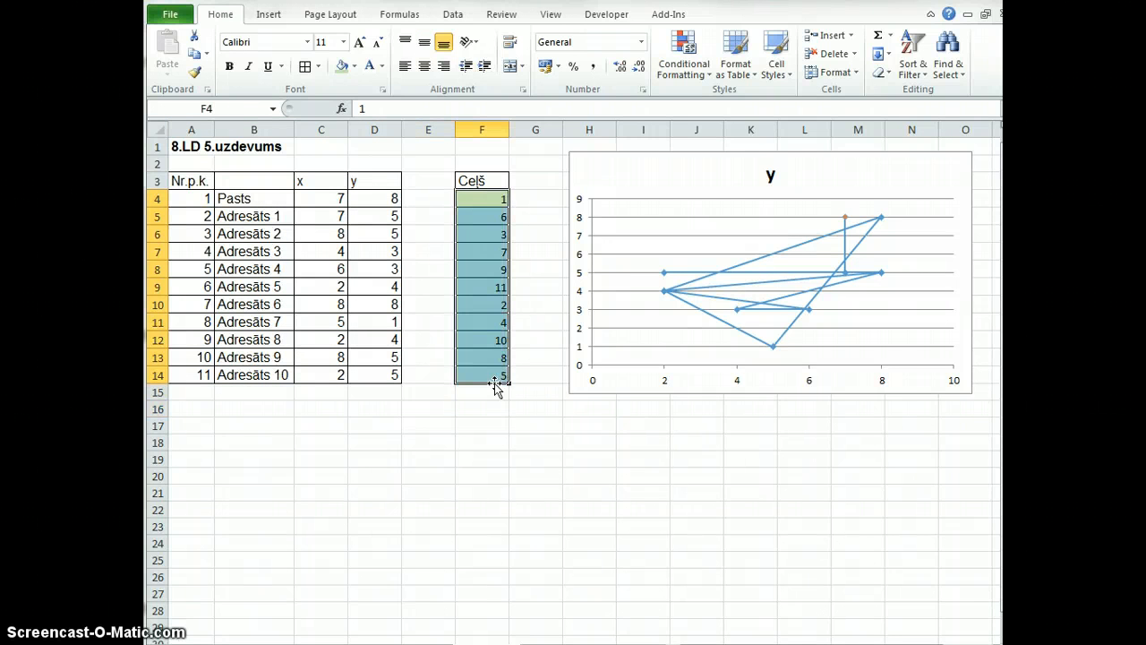
click(635, 192)
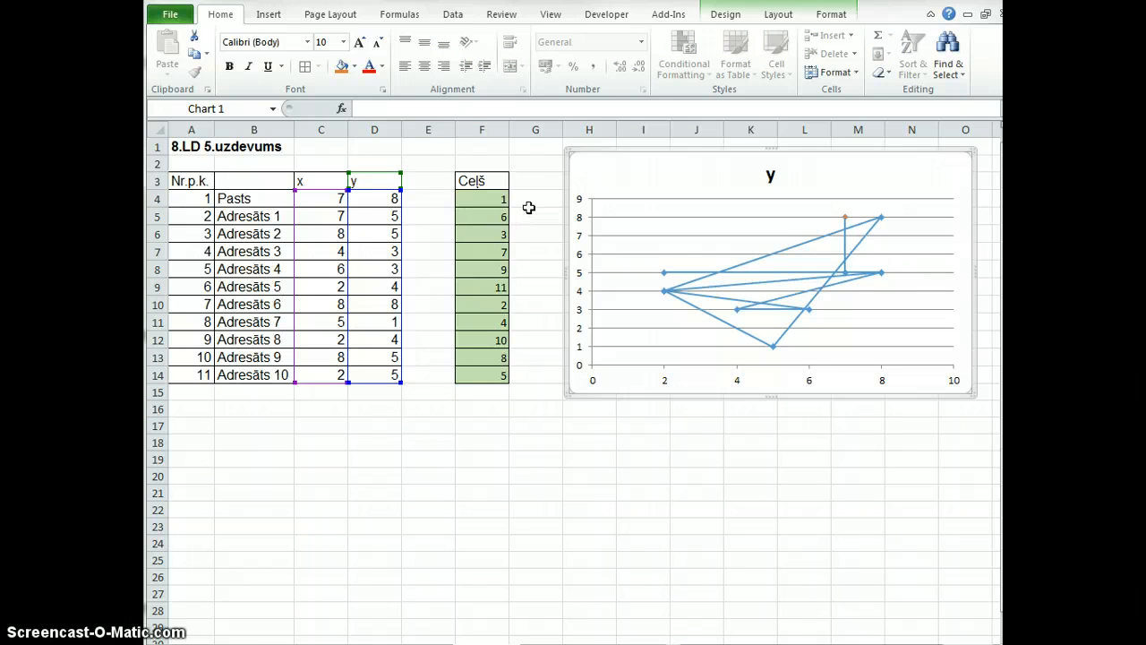
drag(493, 199, 489, 388)
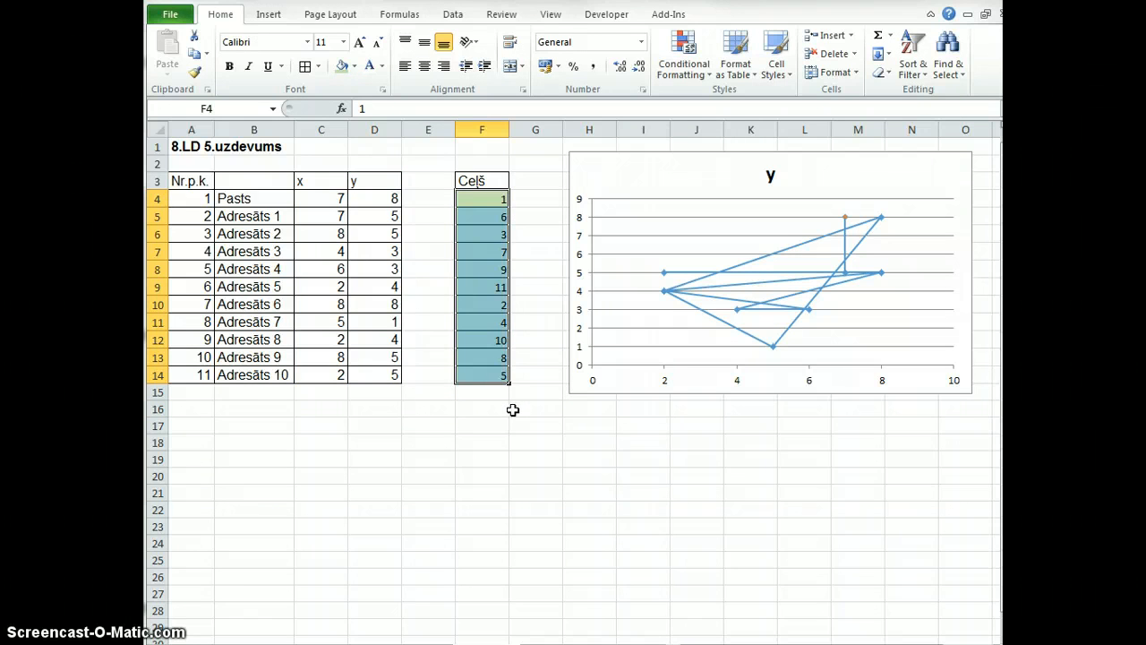
click(525, 396)
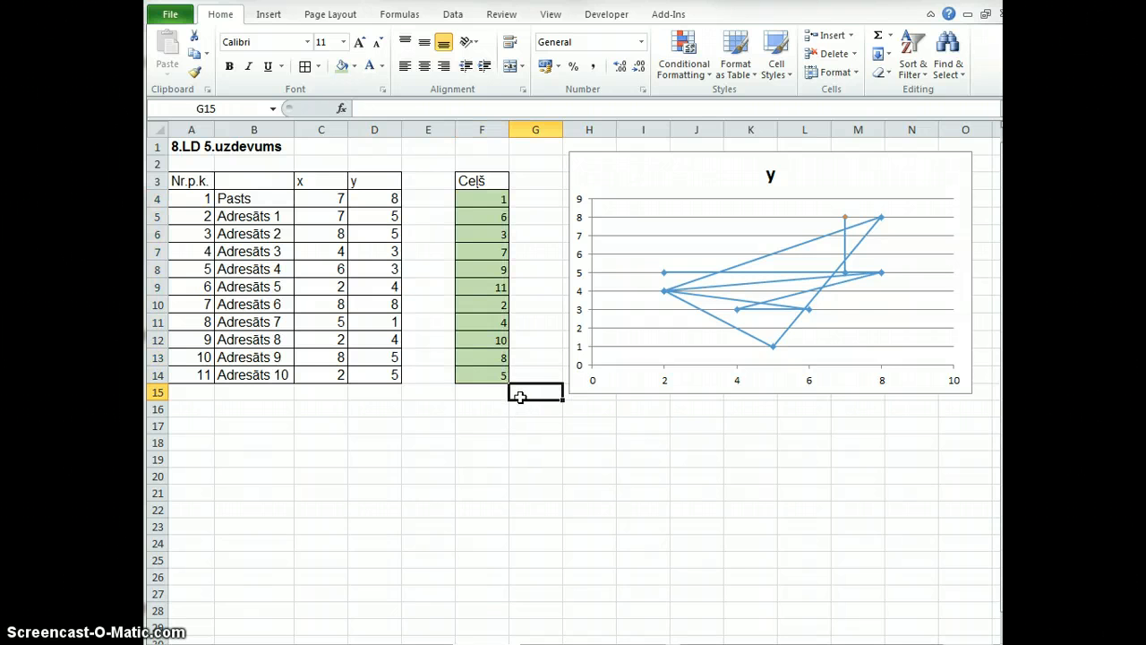
drag(484, 196, 484, 377)
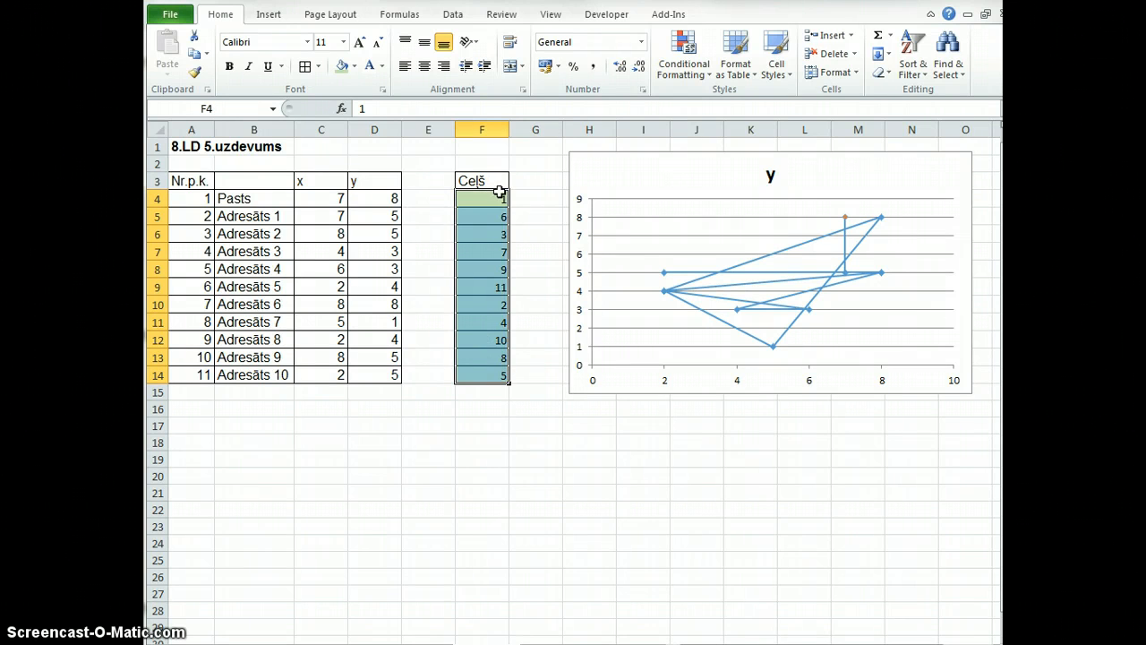
click(531, 394)
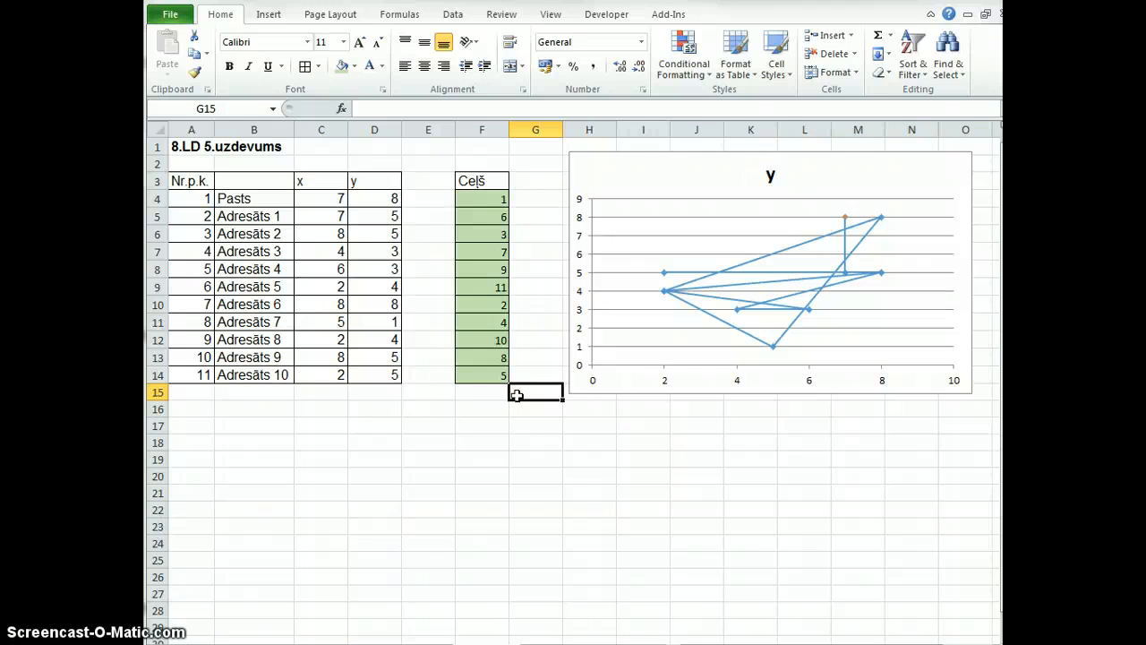
Step: Enter the starting distance 0 in cell G4 beside the first stop of the route
click(527, 215)
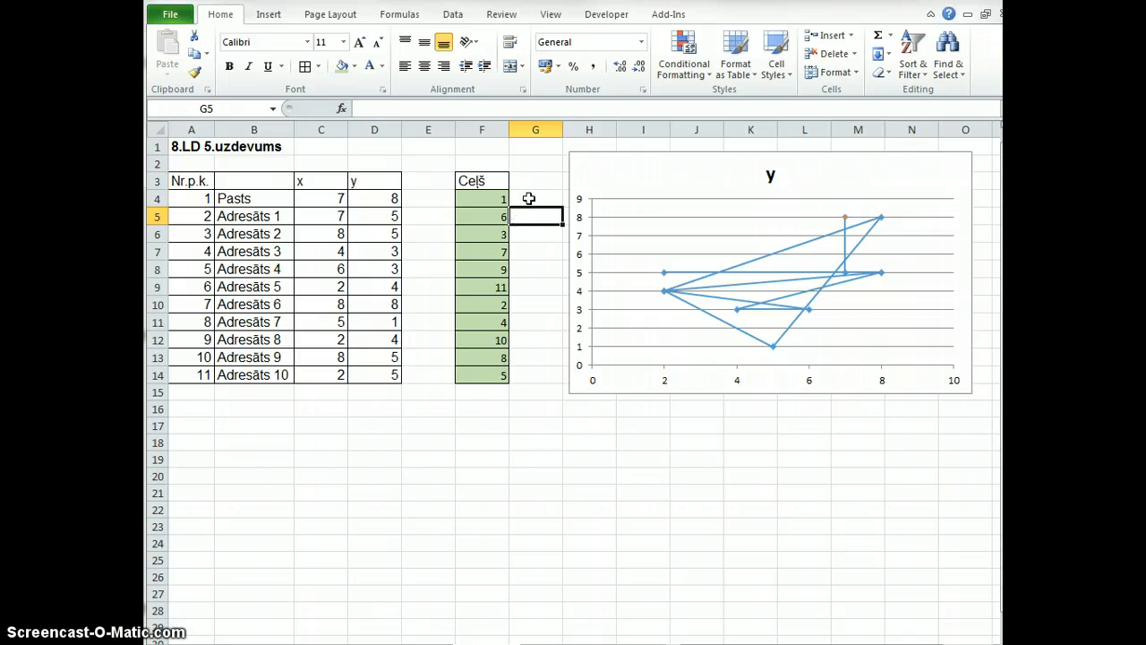
click(529, 199)
text(0)
key(Left)
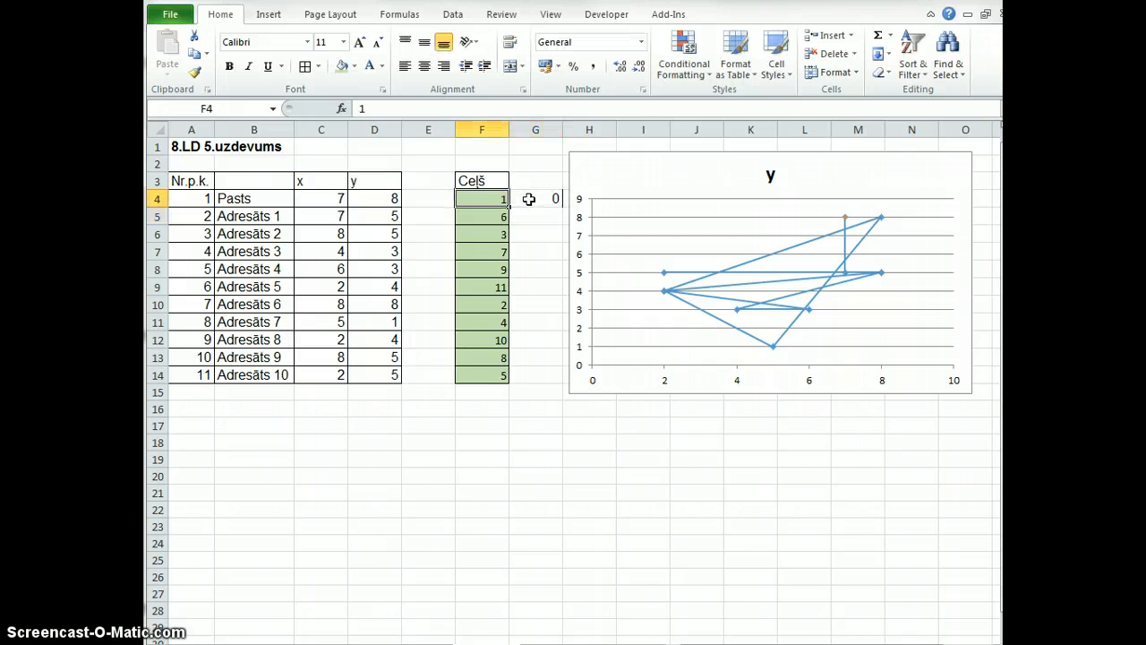
click(529, 199)
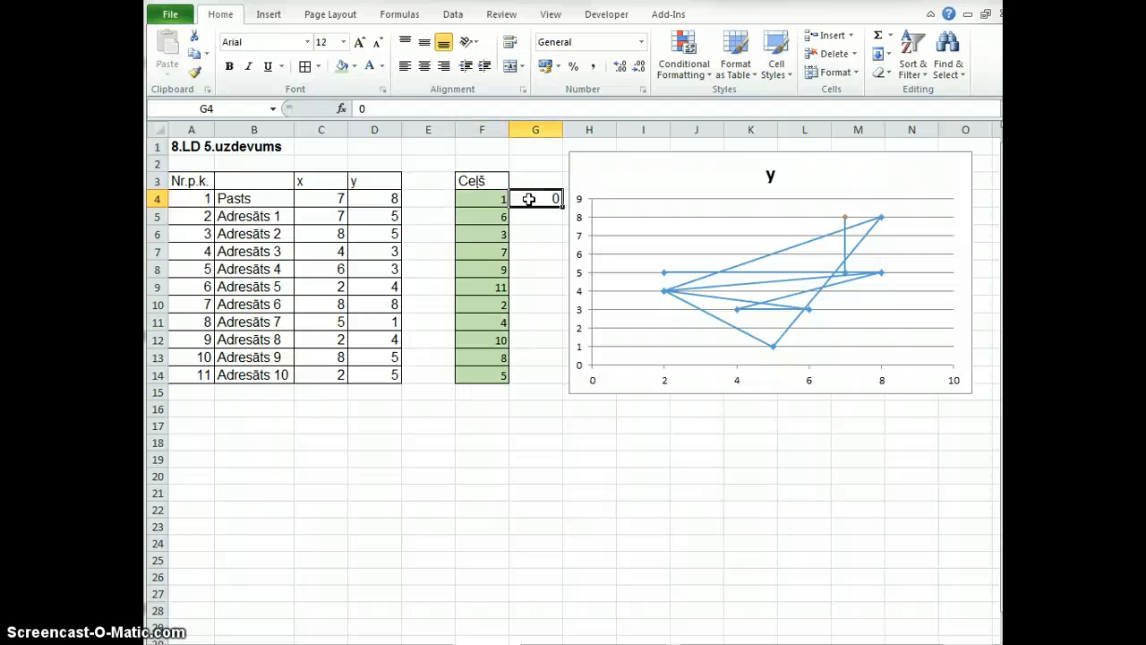
key(Return)
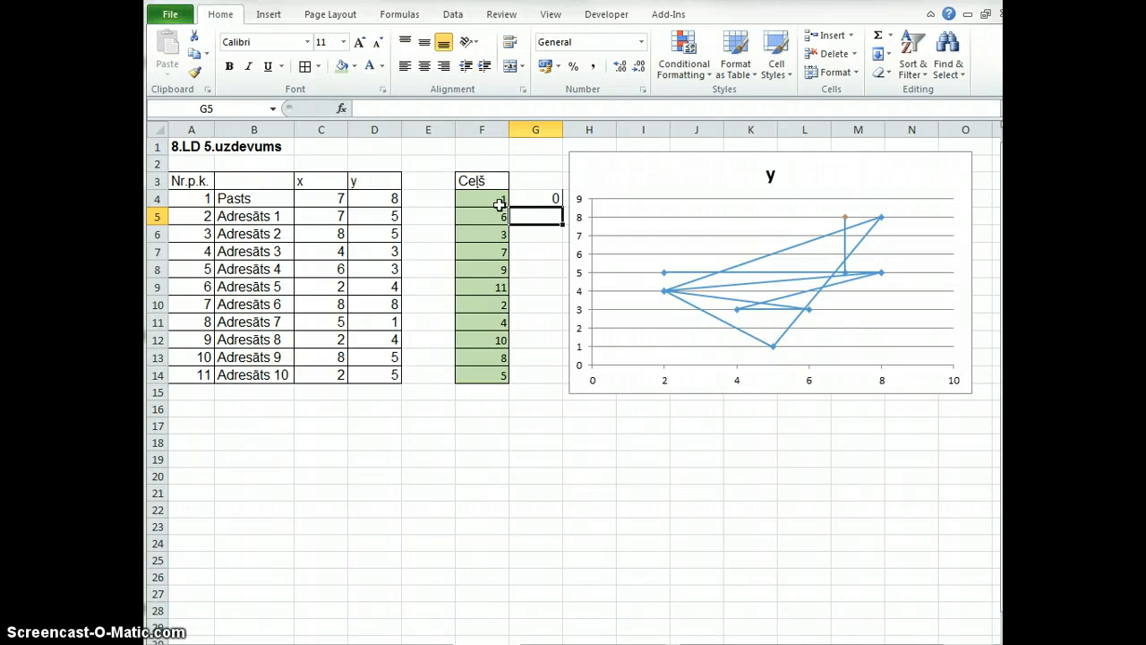
Step: Move the route chart down below the data rows, clear of the distance column, and select G5 for the first leg
click(194, 200)
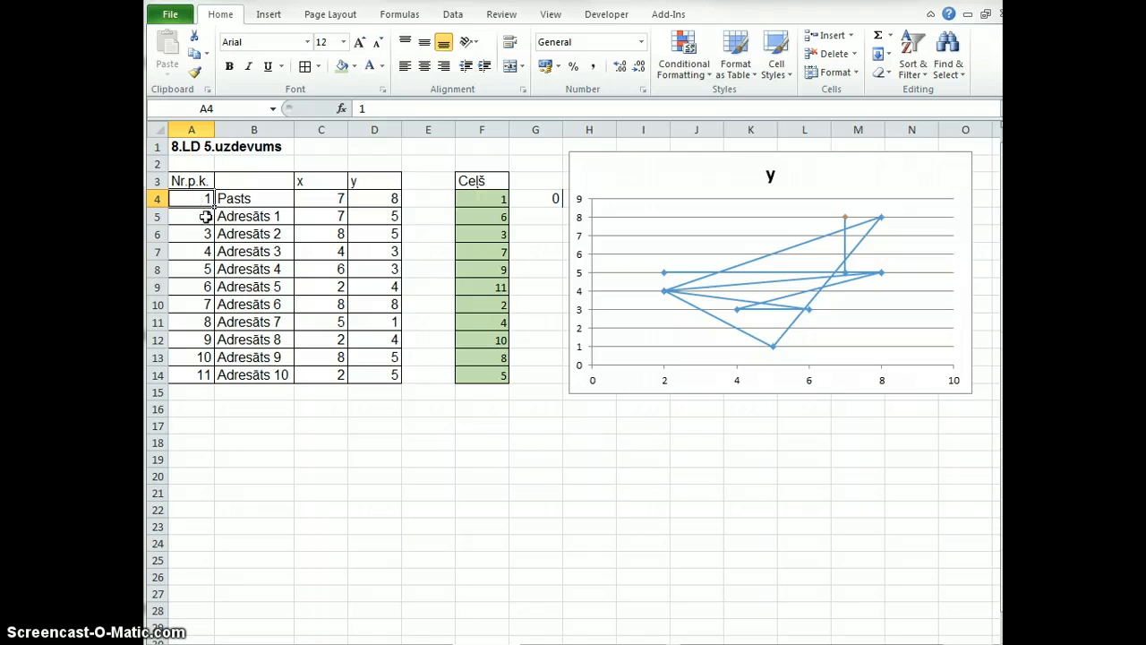
click(205, 286)
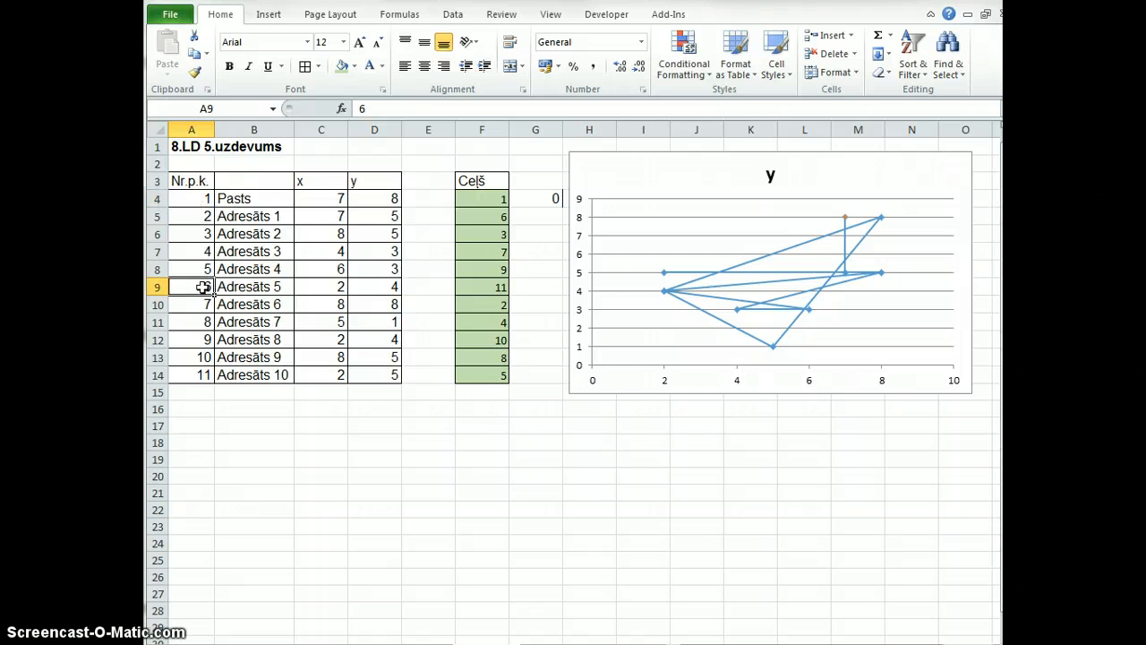
click(539, 216)
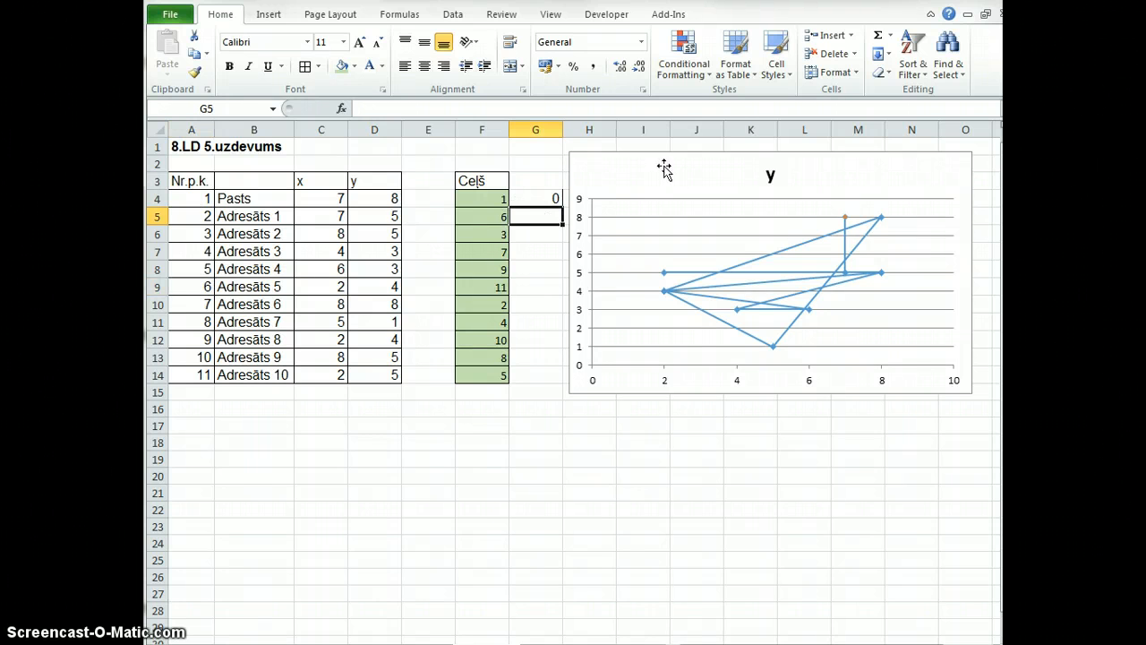
drag(661, 170, 659, 422)
click(543, 217)
scroll(542, 217, up, 5)
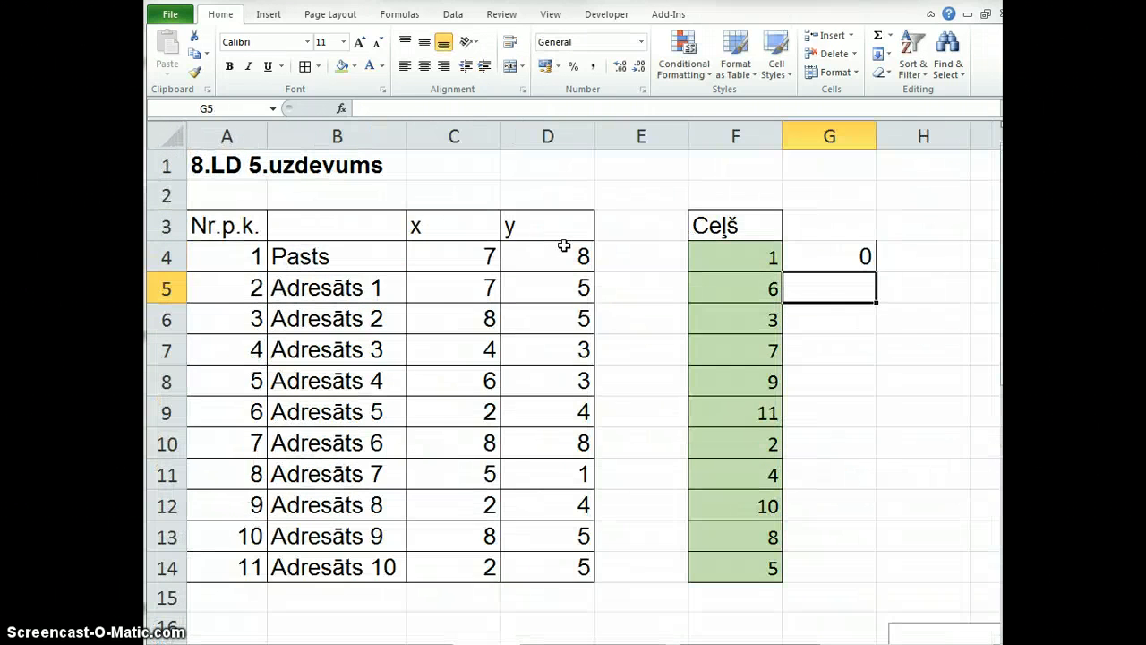
Step: Start a distance formula in G5 with the squared x difference of addresses 1 and 6, =SQRT((C4-C9)^2
text(=)
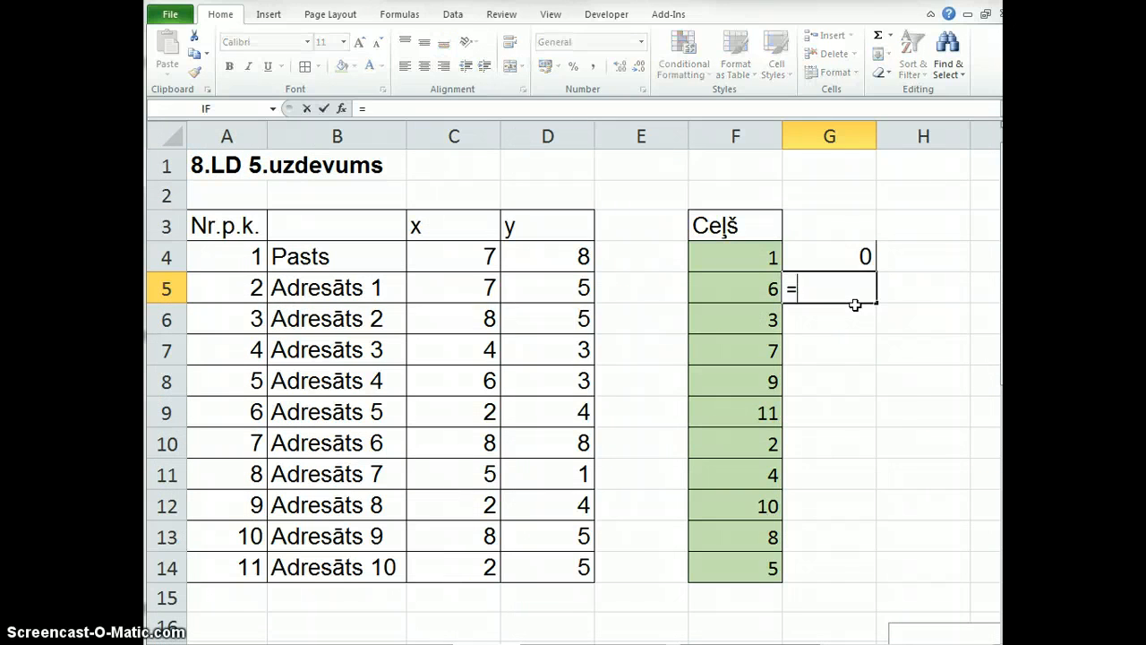
text(sqrt)
key(Tab)
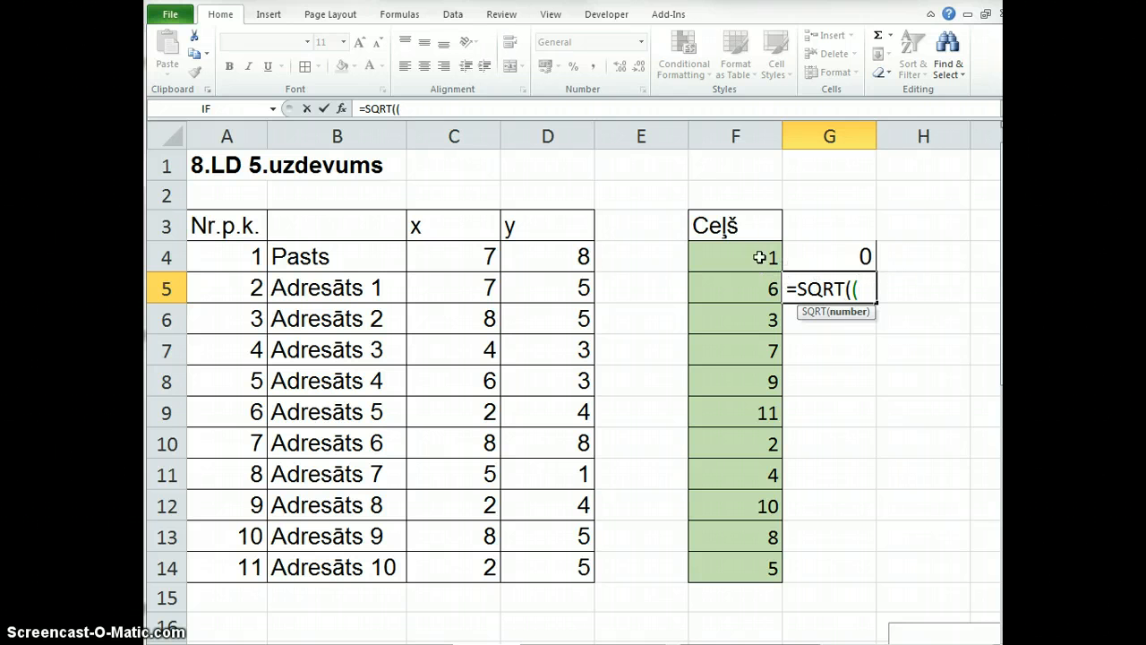
click(476, 252)
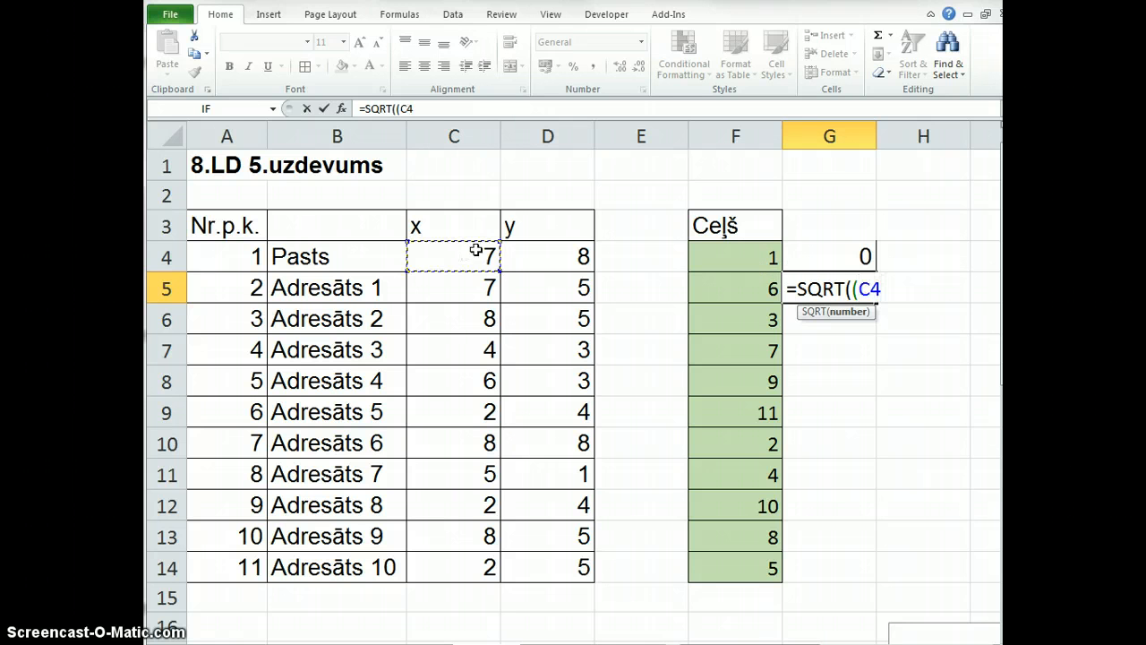
text(-)
click(477, 412)
text()^2)
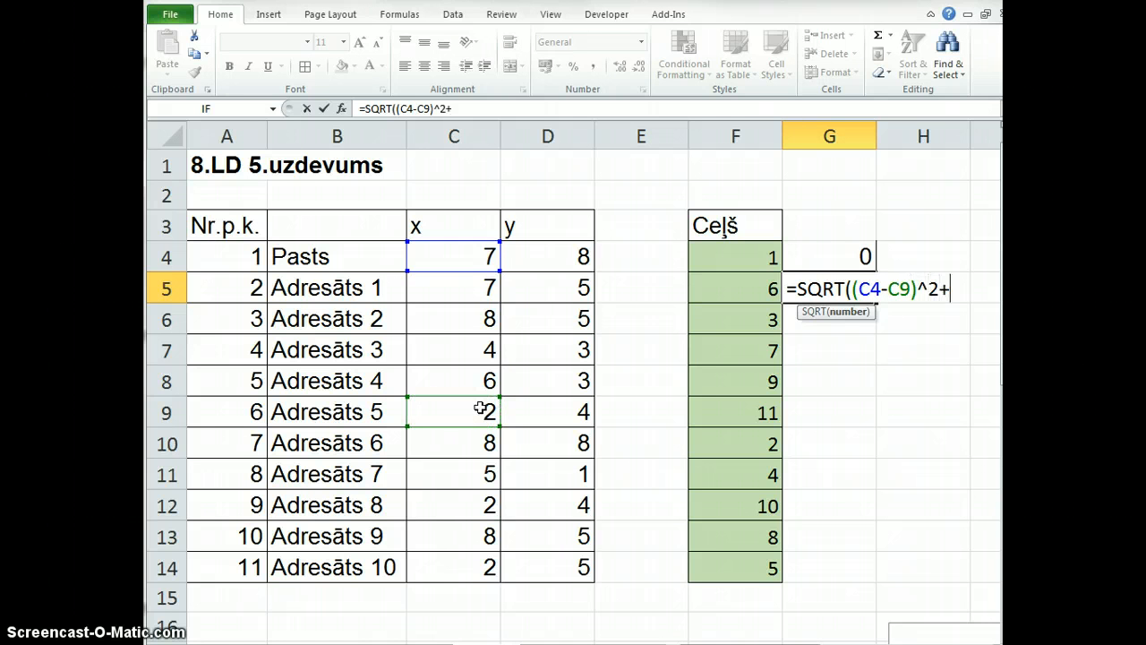
Step: Complete the G5 formula with the squared y difference, giving =SQRT((C4-C9)^2+(D4-D9)^2)
text(+()
click(557, 267)
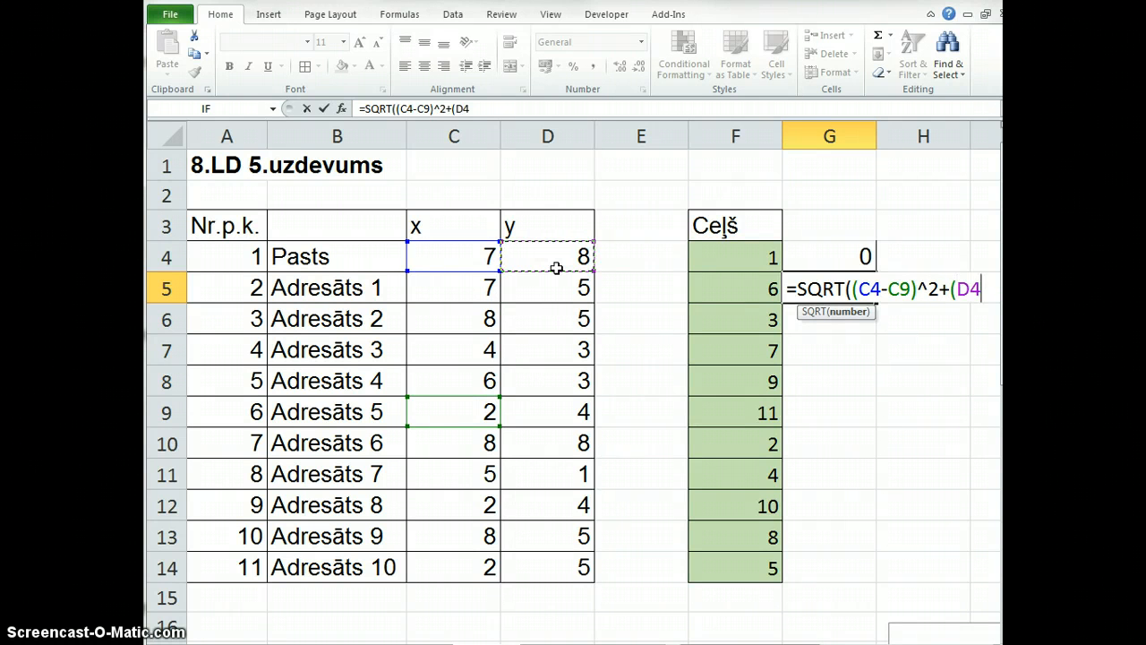
text(-)
click(544, 417)
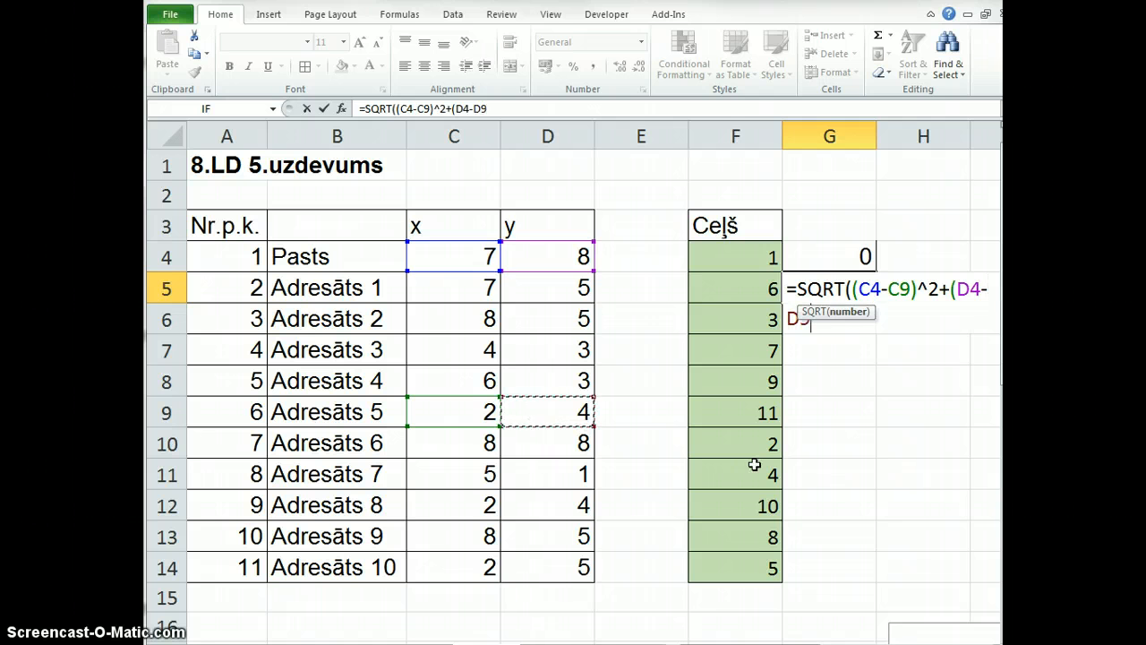
text()^)
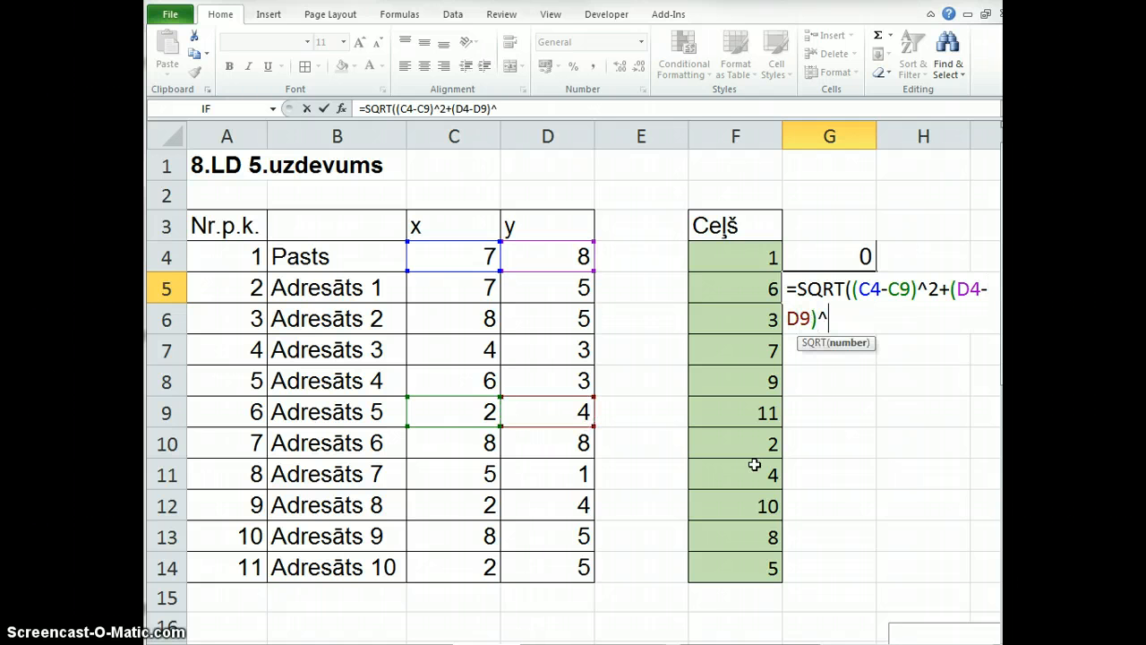
text(@)
key(BackSpace)
text(2))
key(Return)
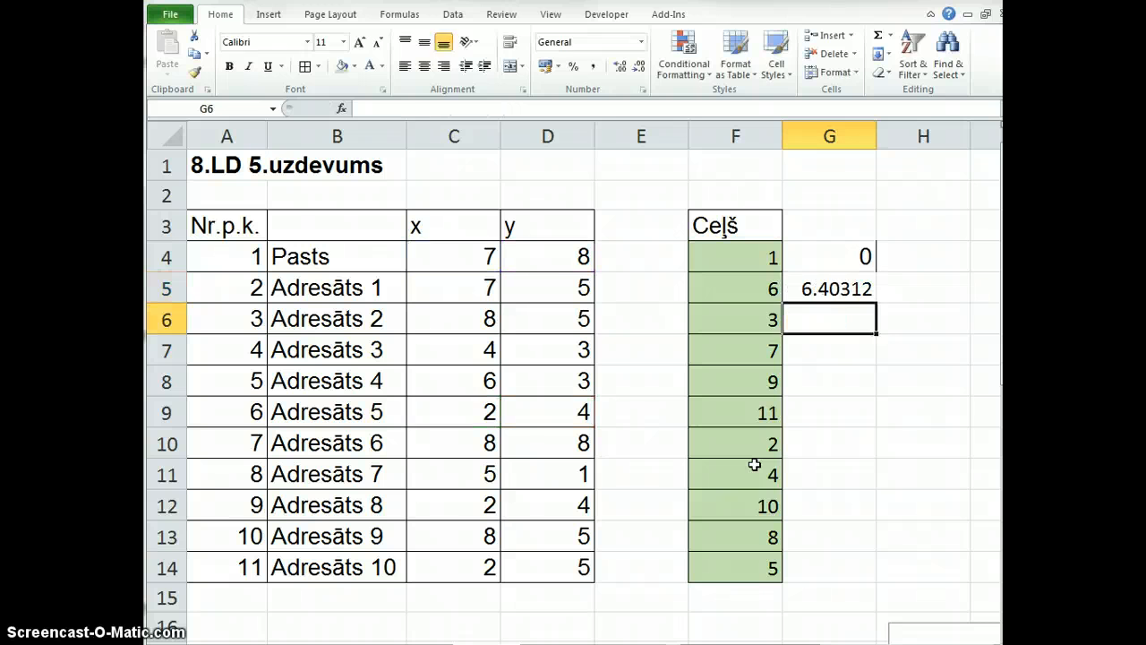
Step: Test the direct-reference formula in G5 by changing the second stop in F5 to 4 and inspecting its cell references
key(Up)
key(F2)
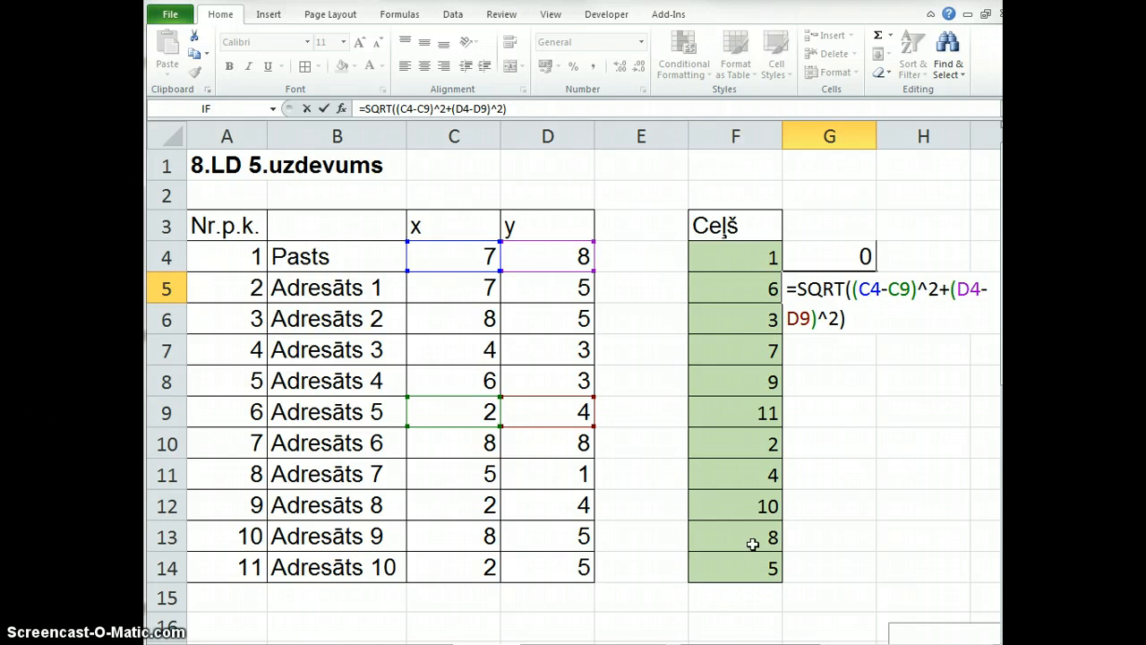
click(733, 286)
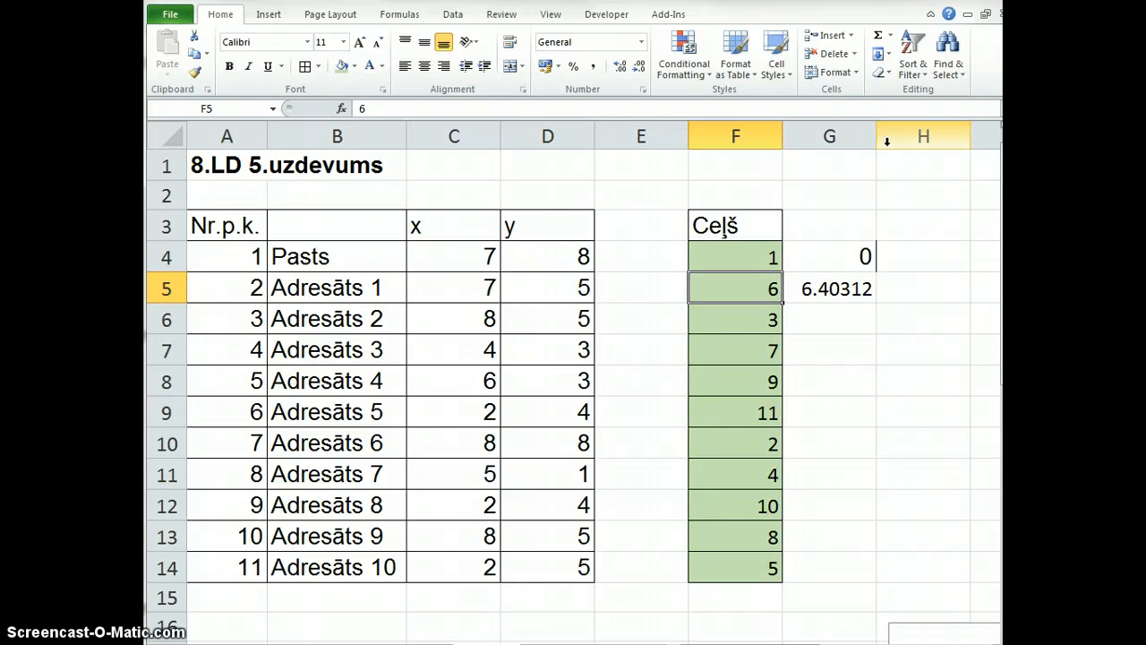
text(4)
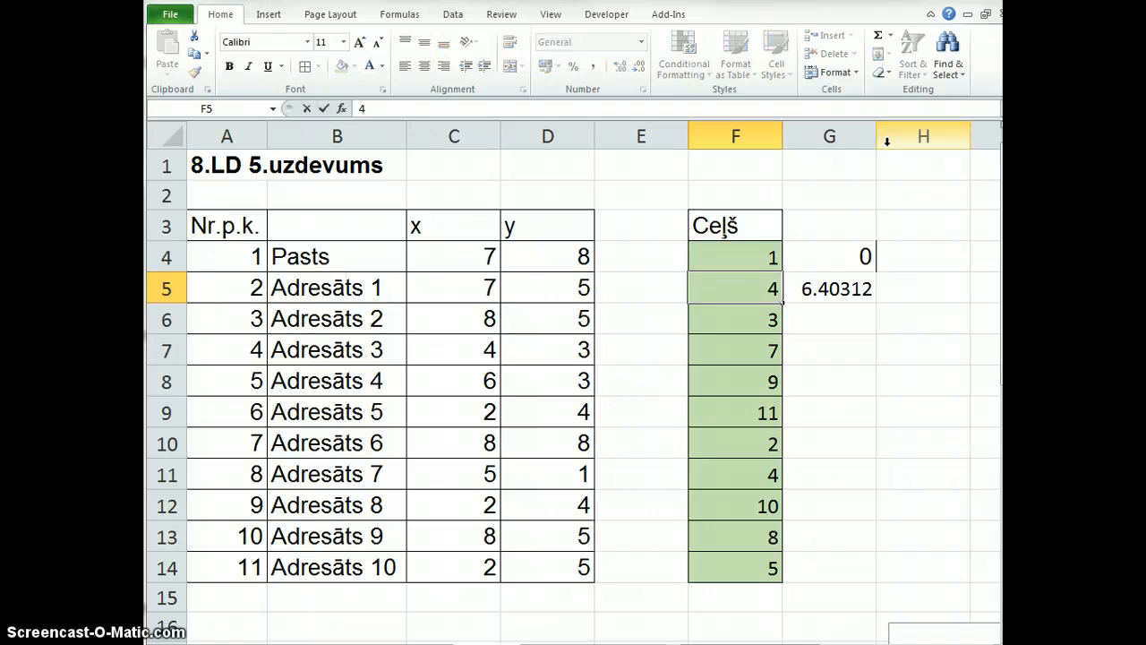
key(Return)
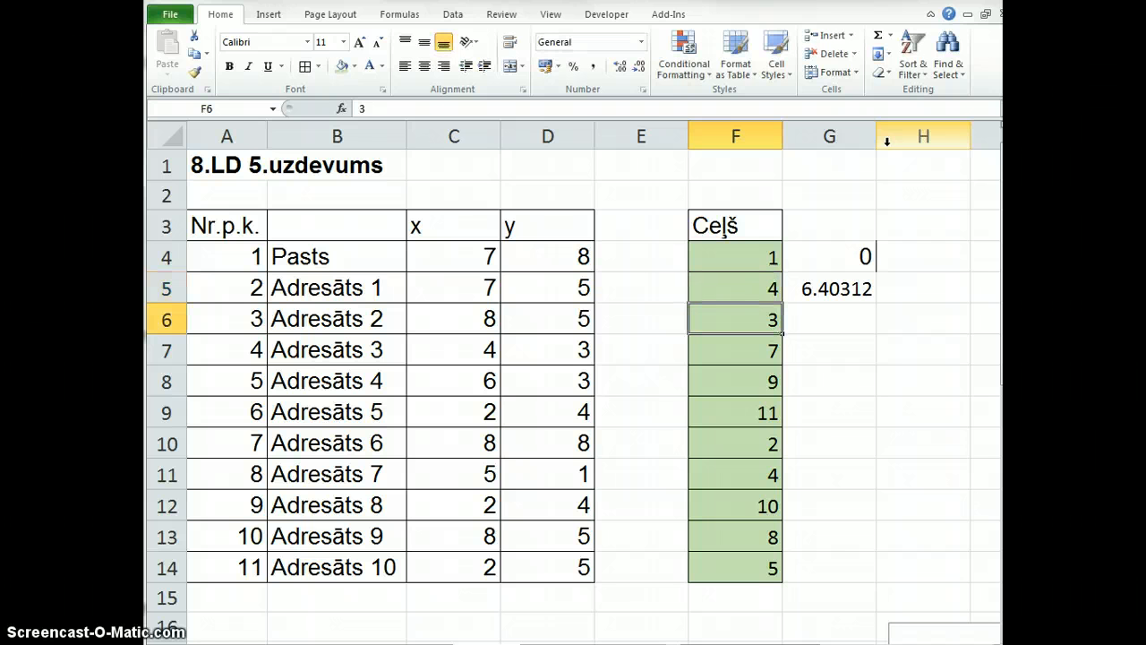
key(Up)
key(Right)
key(F2)
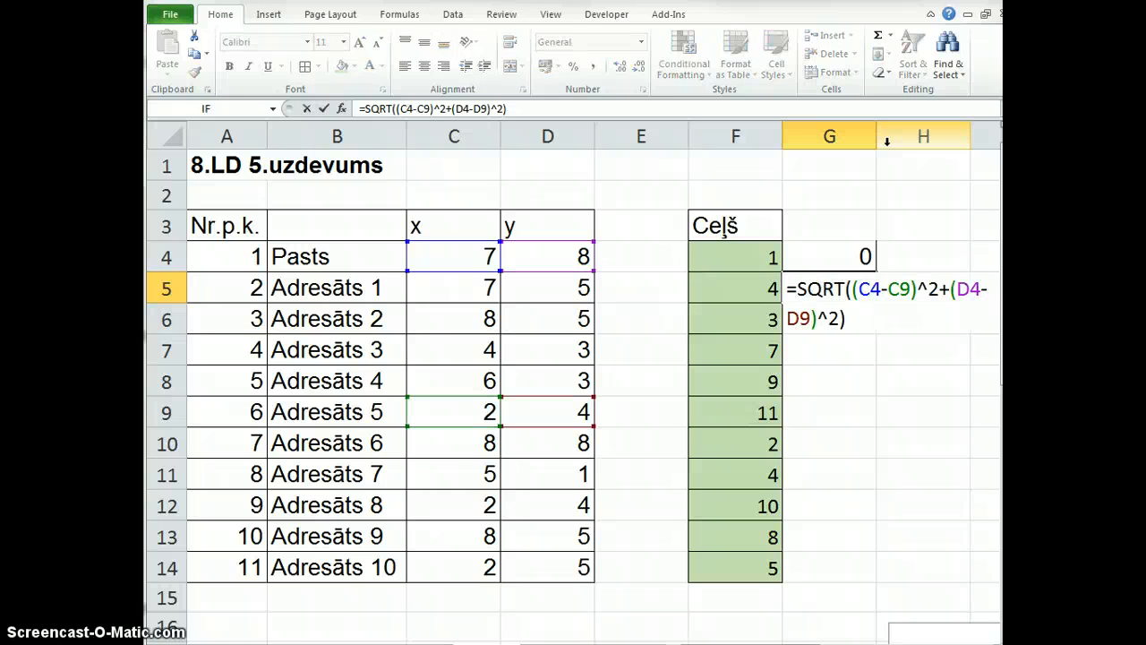
key(Escape)
key(Left)
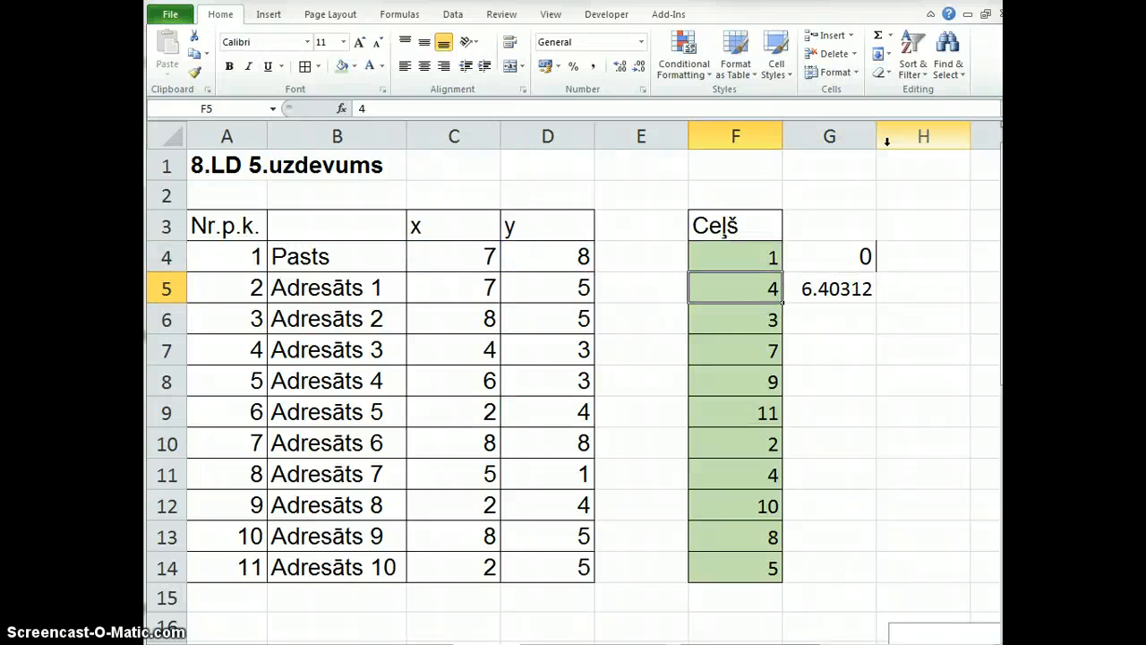
Step: Restore the second stop in F5 to 6 and delete the direct-reference distance formula from G5
key(Down)
key(Up)
key(Right)
key(Delete)
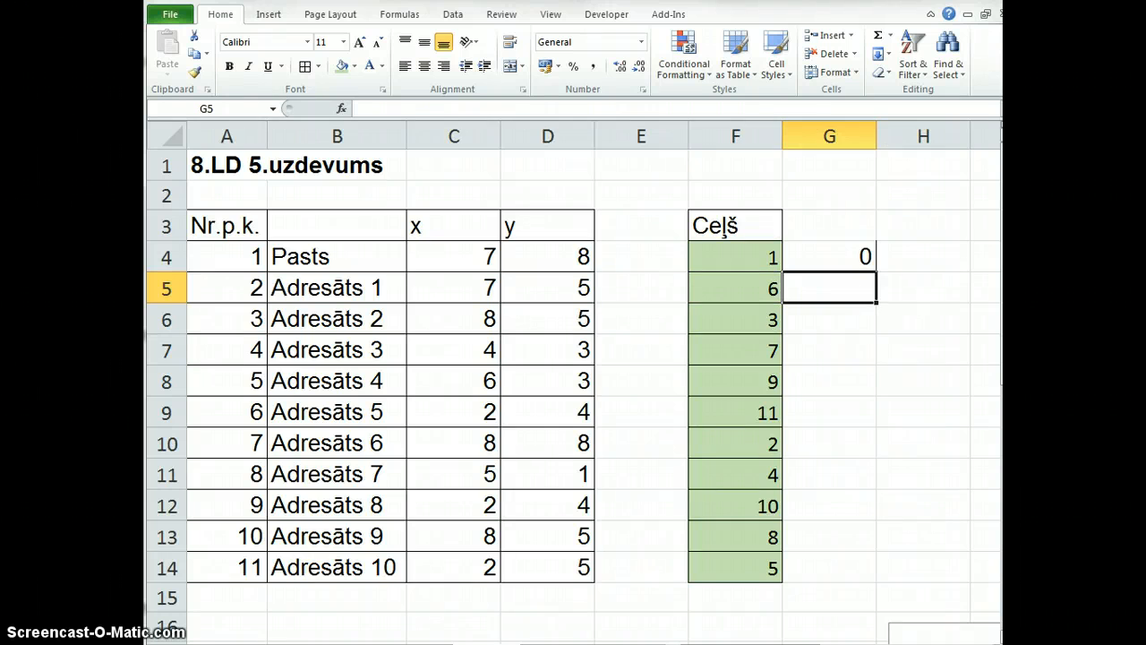
Step: Start a new distance formula in G5 with an empty squared bracket inside the square root, =SQRT(()^2
scroll(573, 385, right, 2)
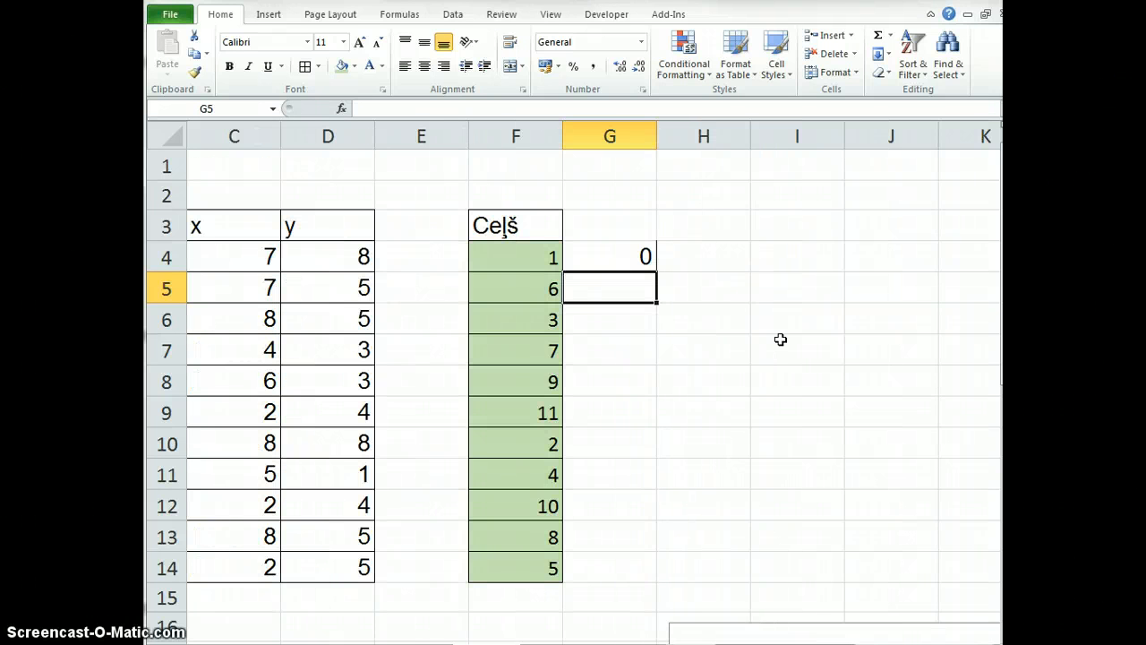
drag(534, 254, 544, 568)
click(621, 283)
text(=sq)
key(Tab)
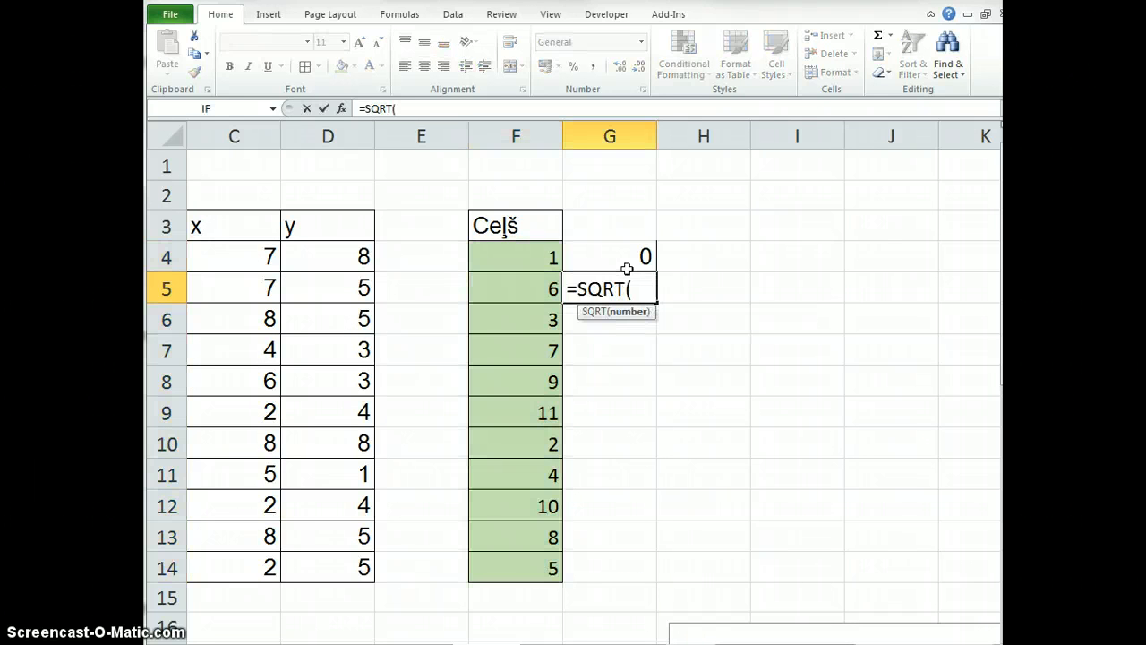
text(()^2)
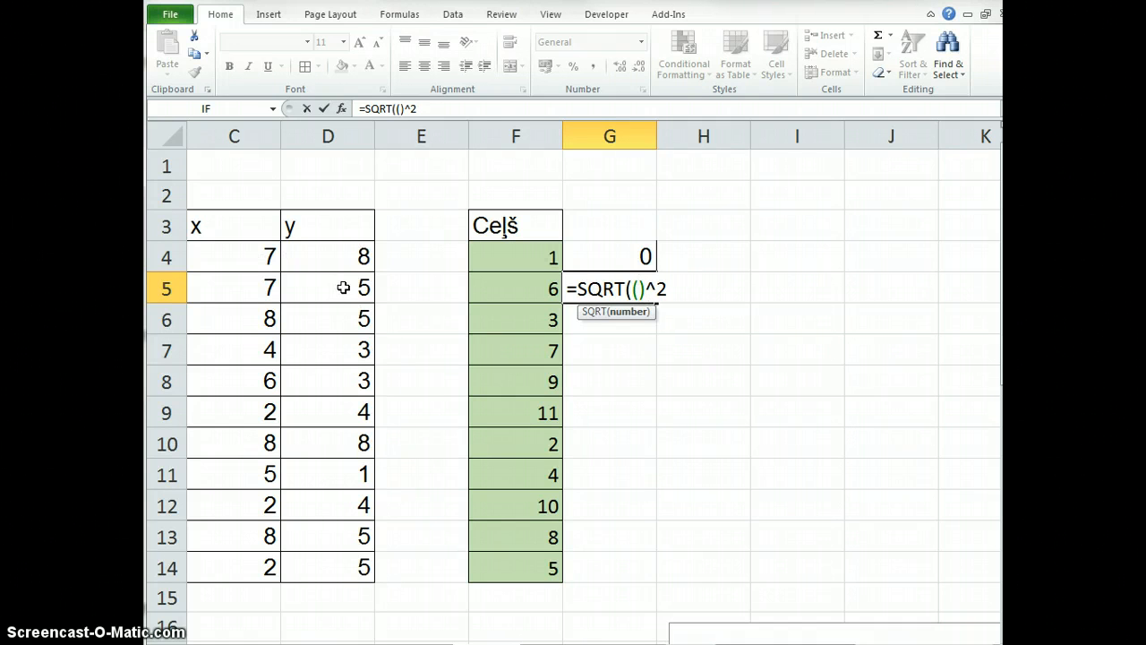
Step: Insert INDEX($C$4:$C$14;F4) into the squared bracket to look up the x coordinate of the first stop
text(inde)
key(Tab)
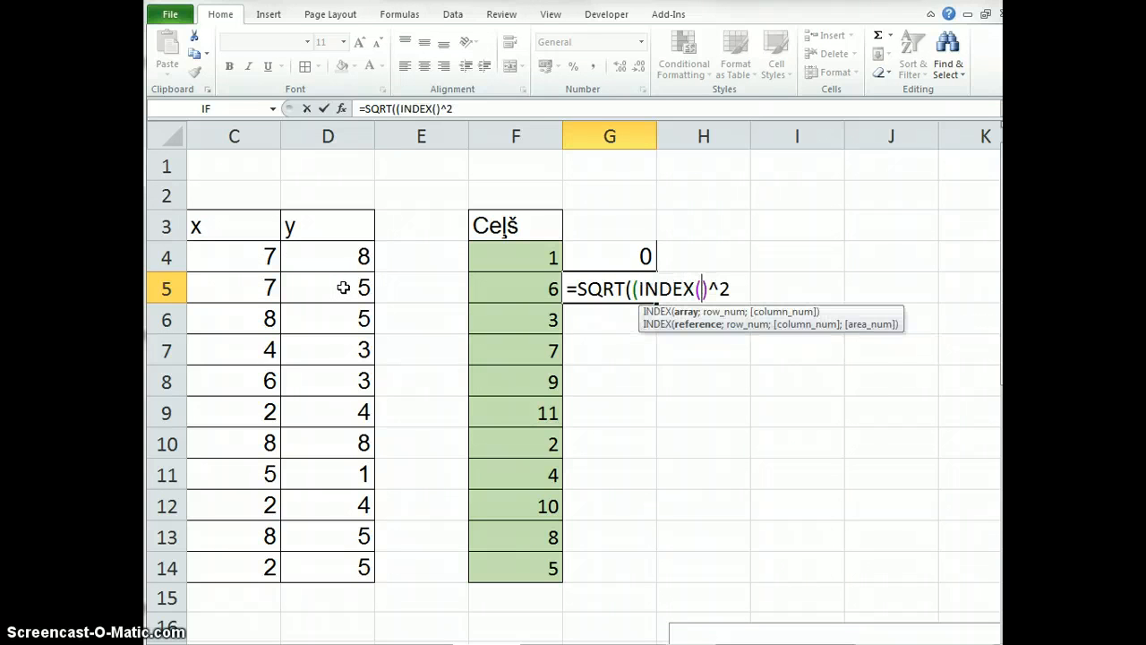
text())
click(702, 288)
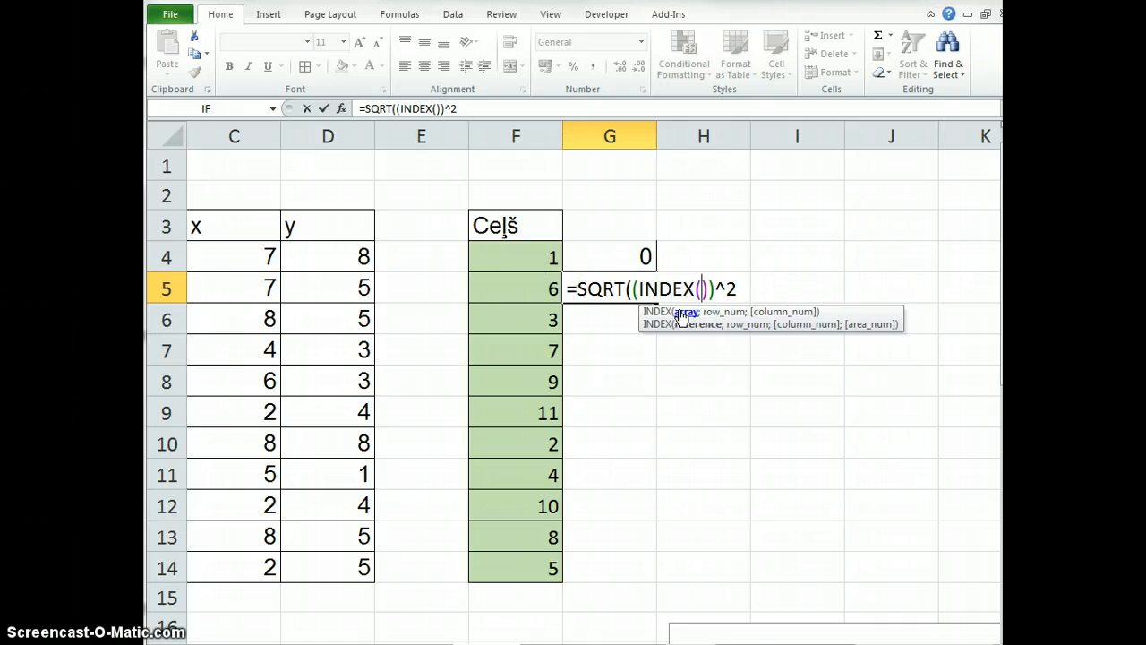
drag(240, 257, 264, 567)
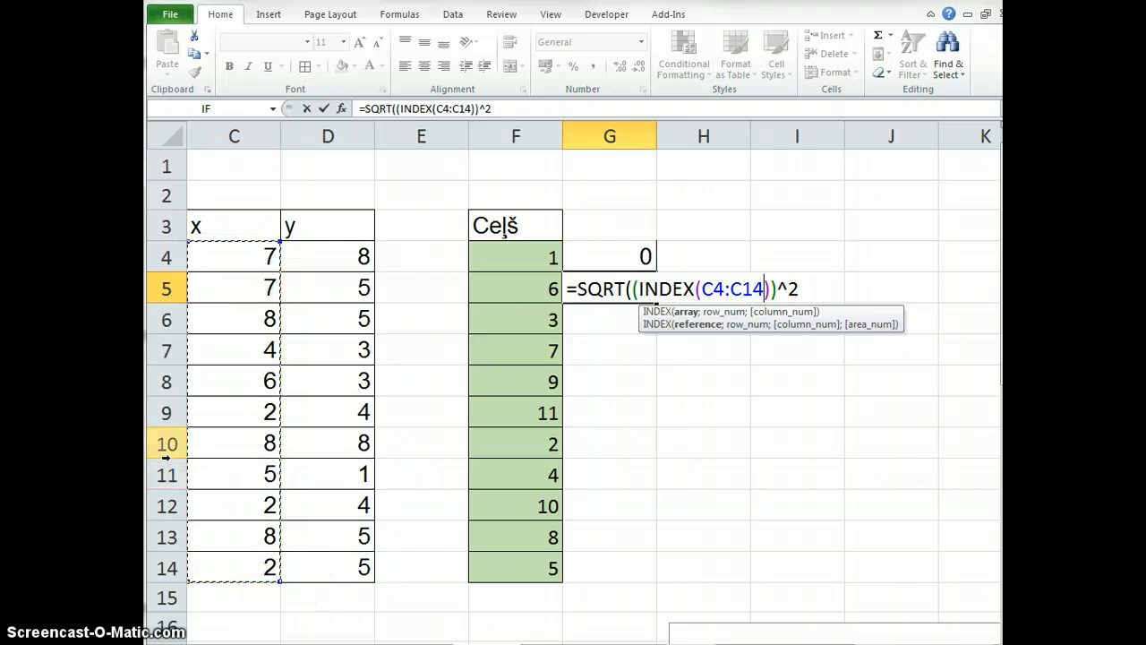
key(F4)
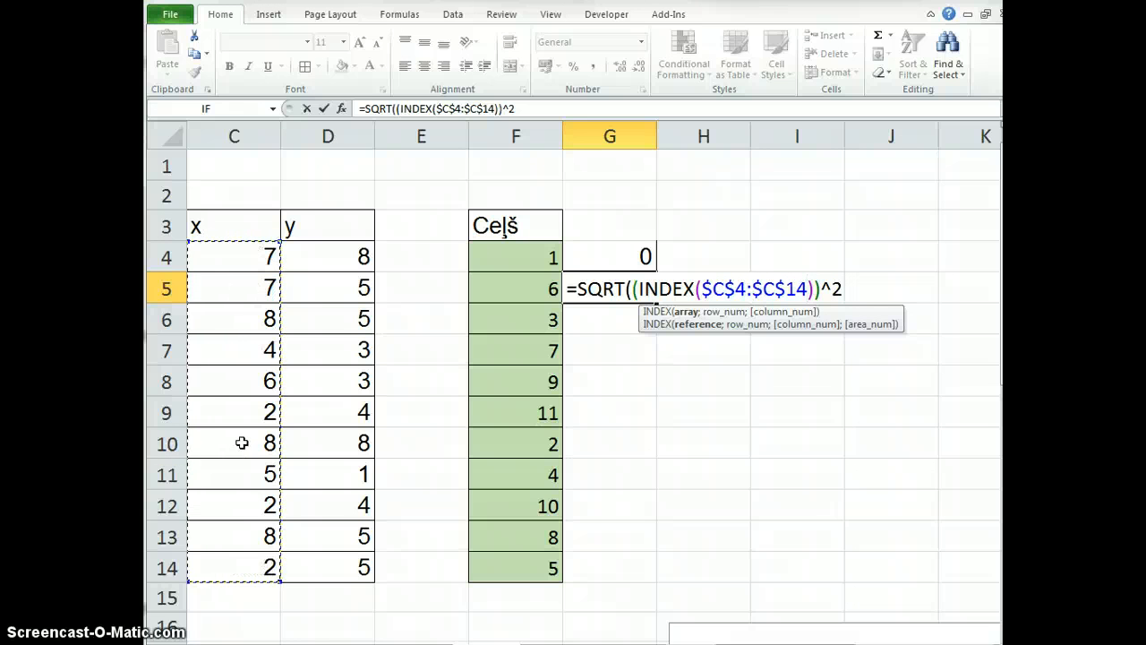
text(;)
click(532, 256)
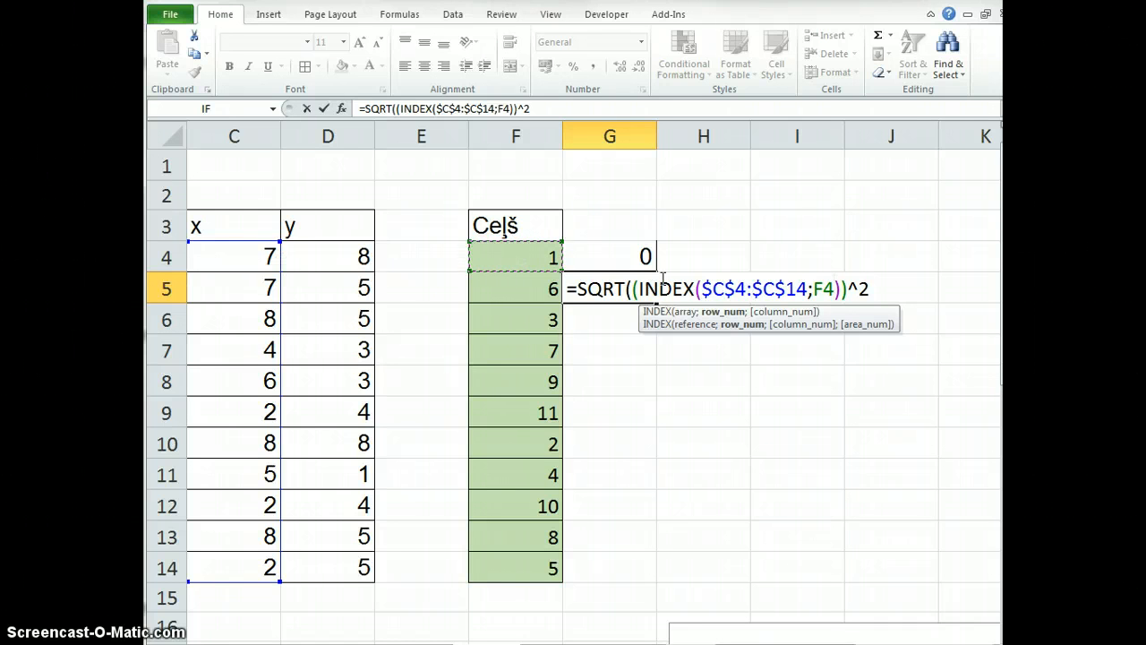
Step: Copy the INDEX($C$4:$C$14;F4) term and paste it after a minus sign inside the squared bracket
drag(842, 288, 637, 288)
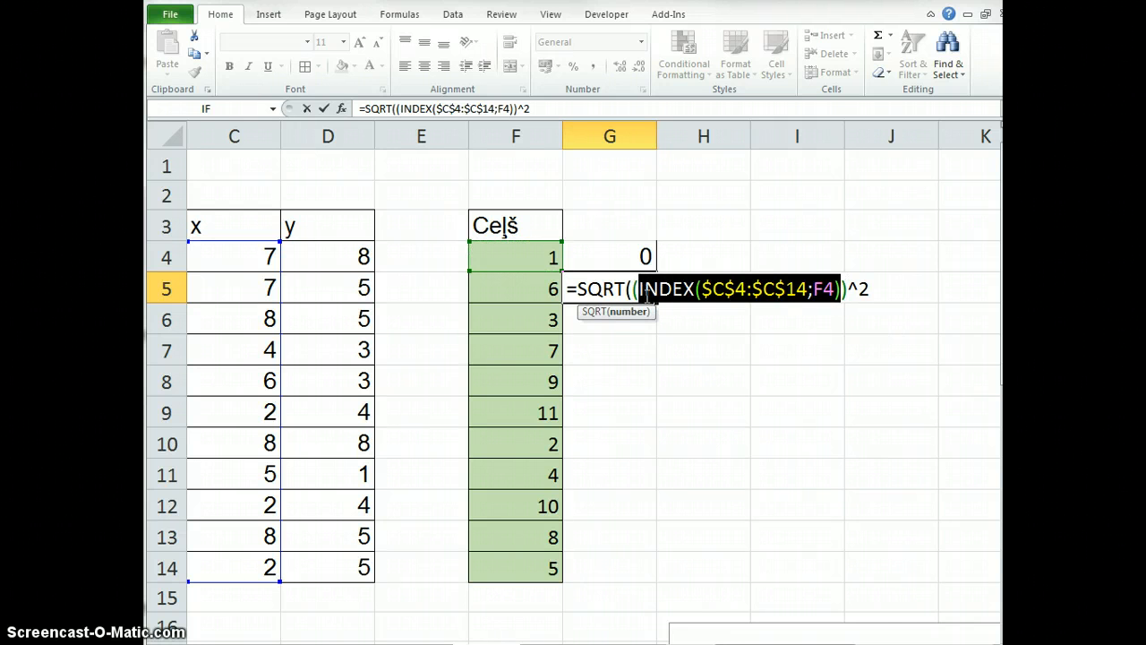
key(ctrl+c)
click(871, 291)
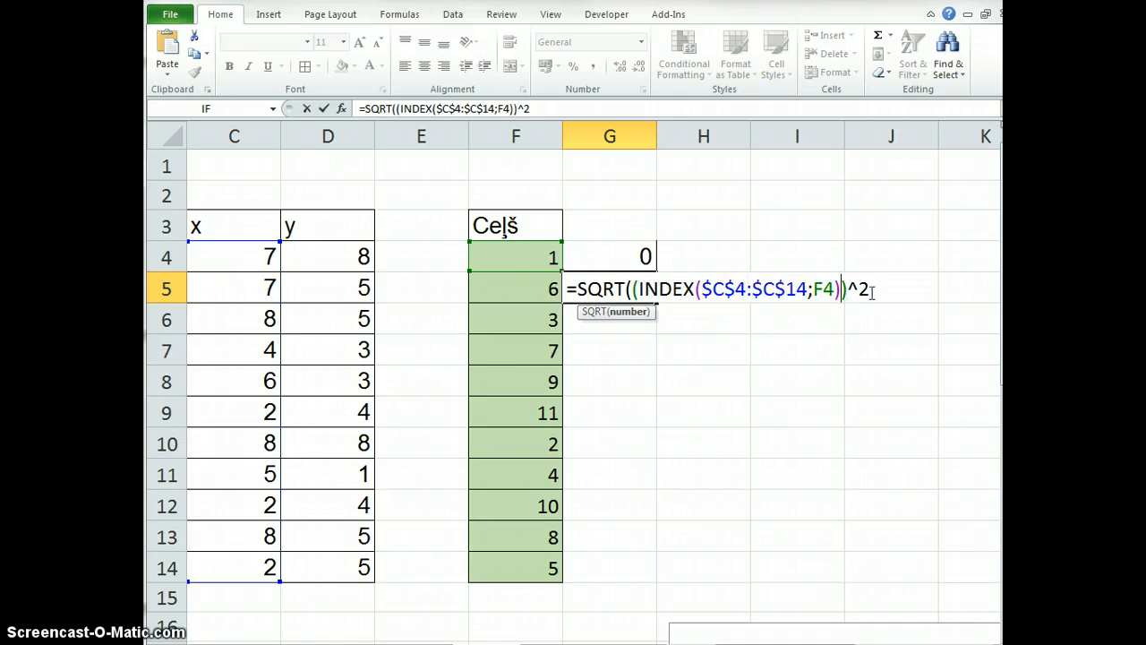
key(Left)
key(Left)
key(Left)
text(-)
key(ctrl+v)
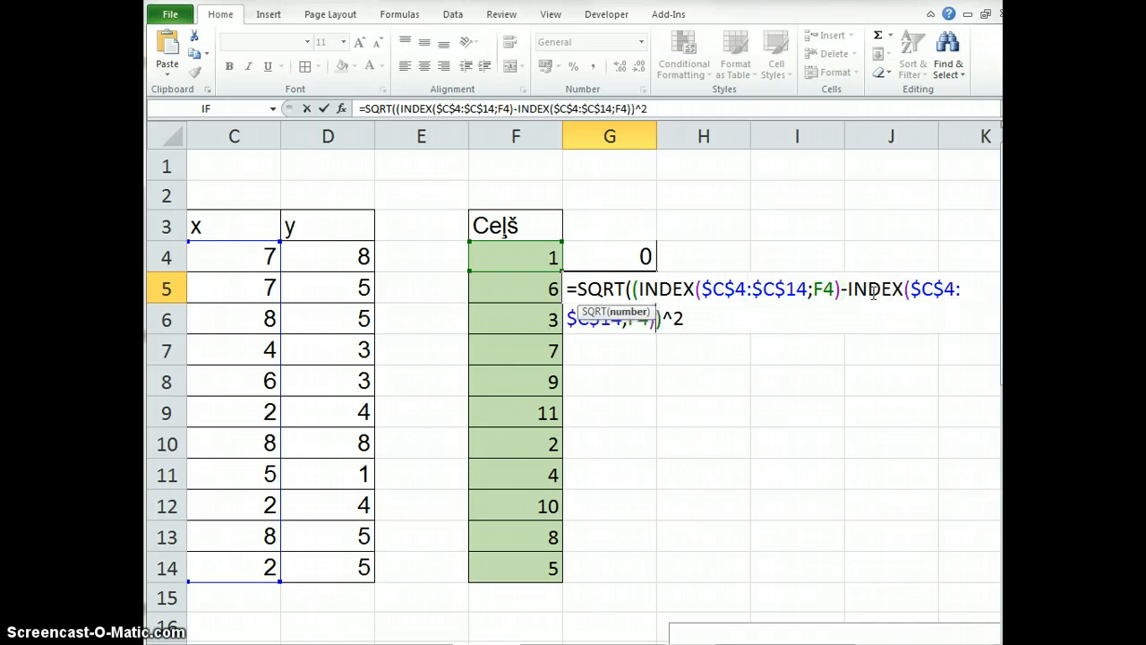
Step: Change the row reference in the second INDEX term to F5 and select that whole term
drag(585, 317, 641, 363)
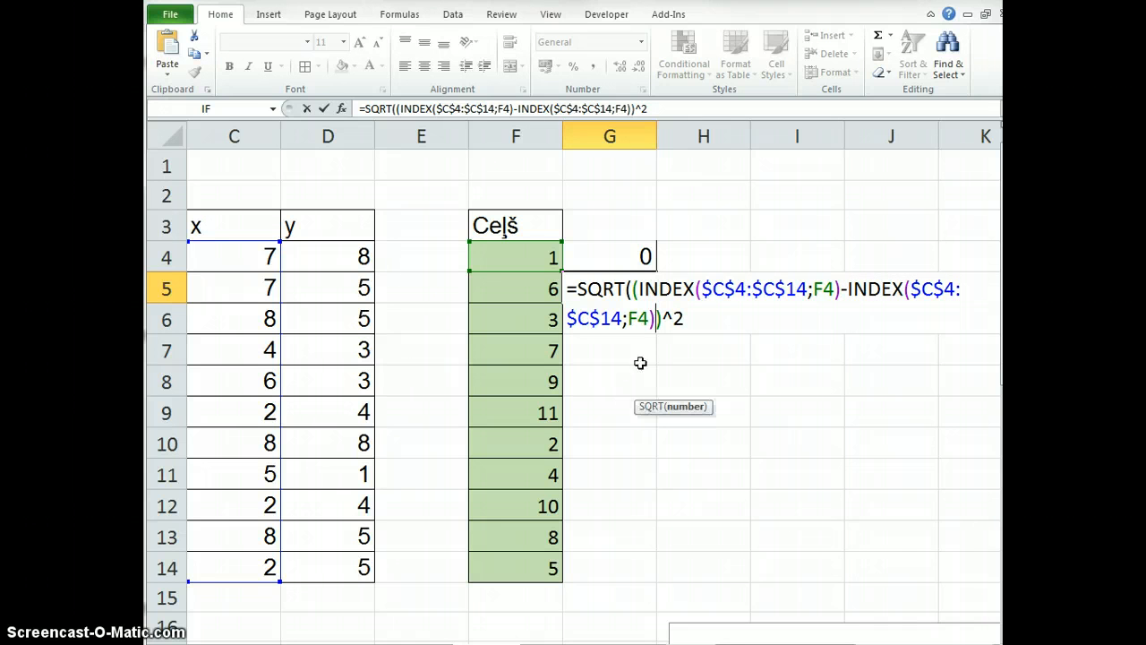
drag(651, 318, 632, 320)
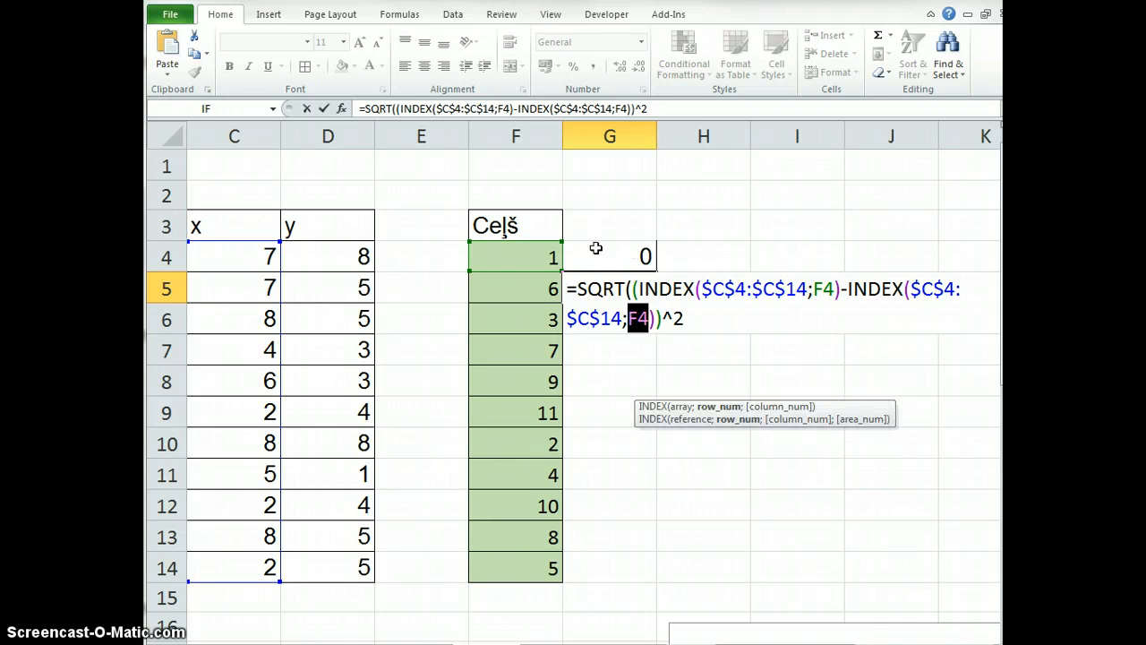
click(495, 250)
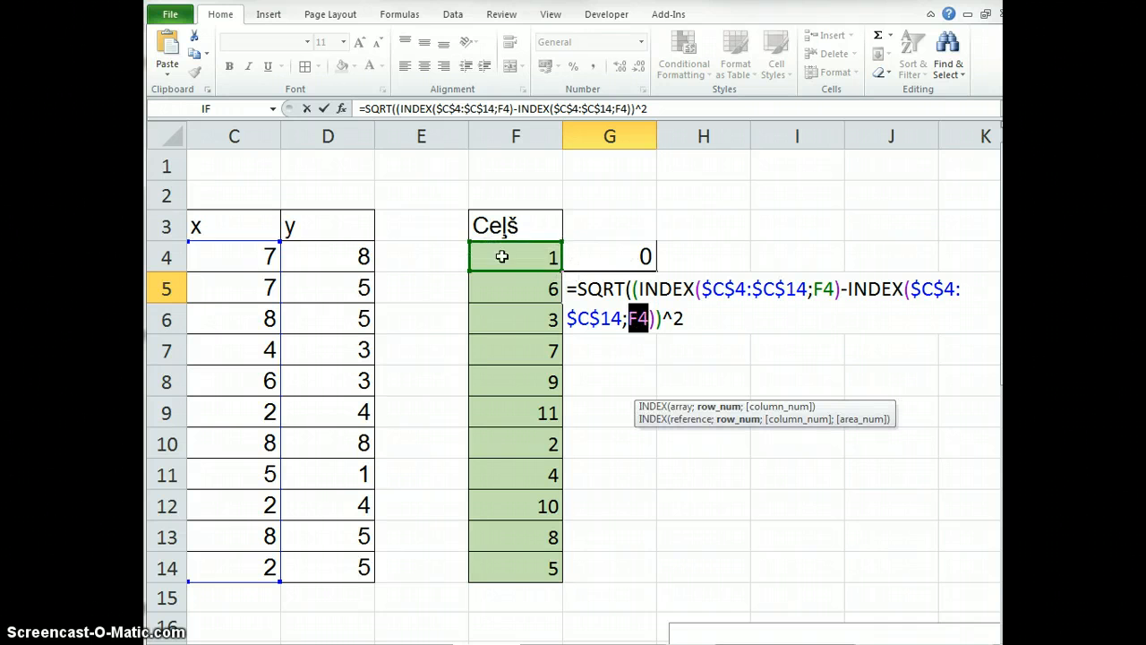
click(536, 285)
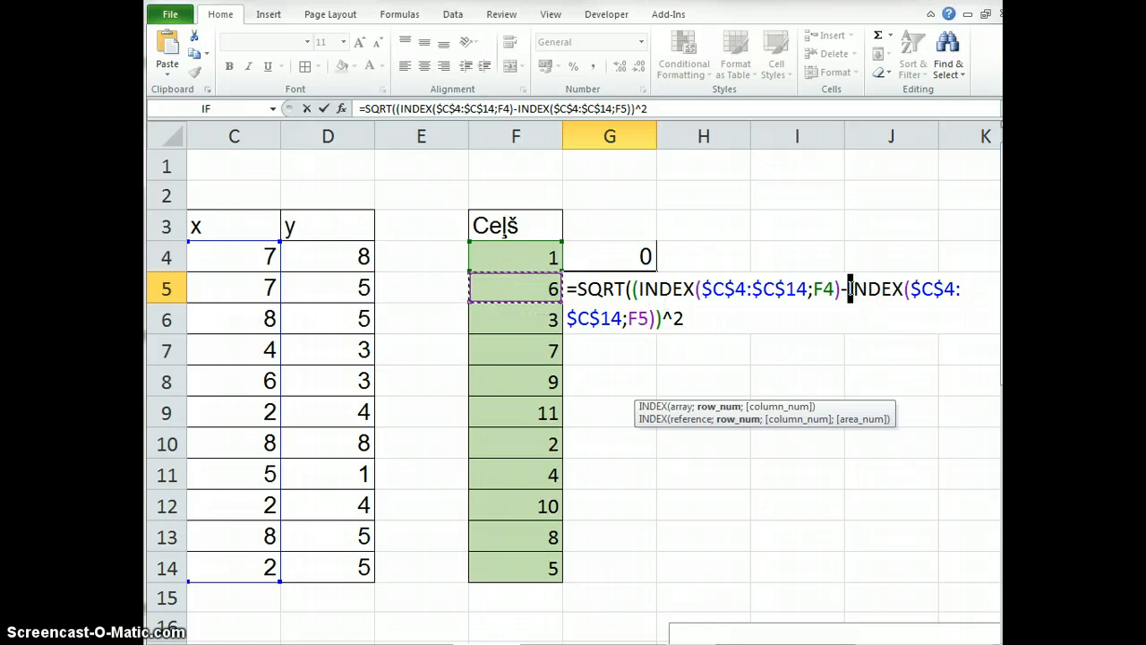
drag(848, 289, 660, 318)
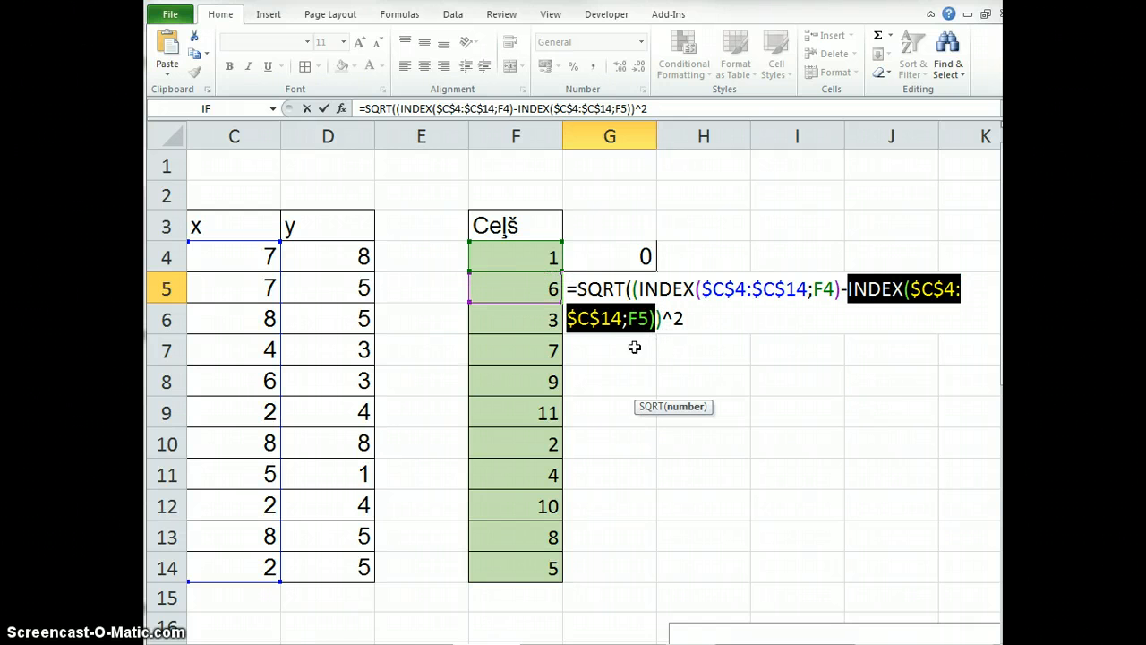
Step: Copy the whole squared x-difference term, add it after a plus sign inside the G5 square root, and start the copy on a new line
click(641, 320)
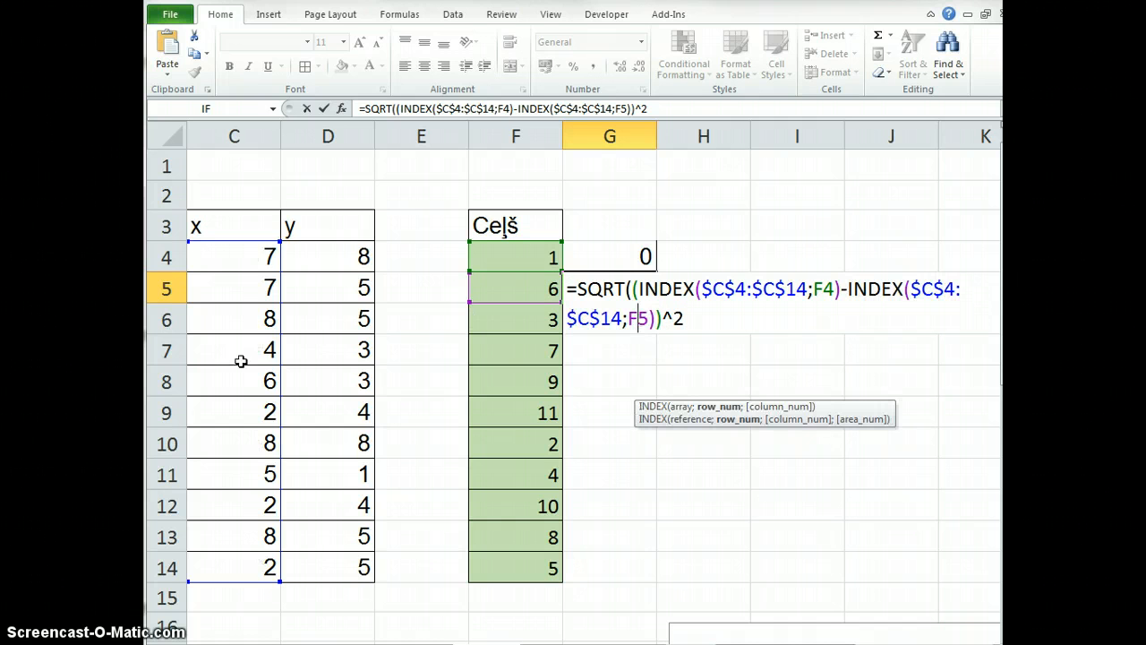
drag(822, 643, 781, 643)
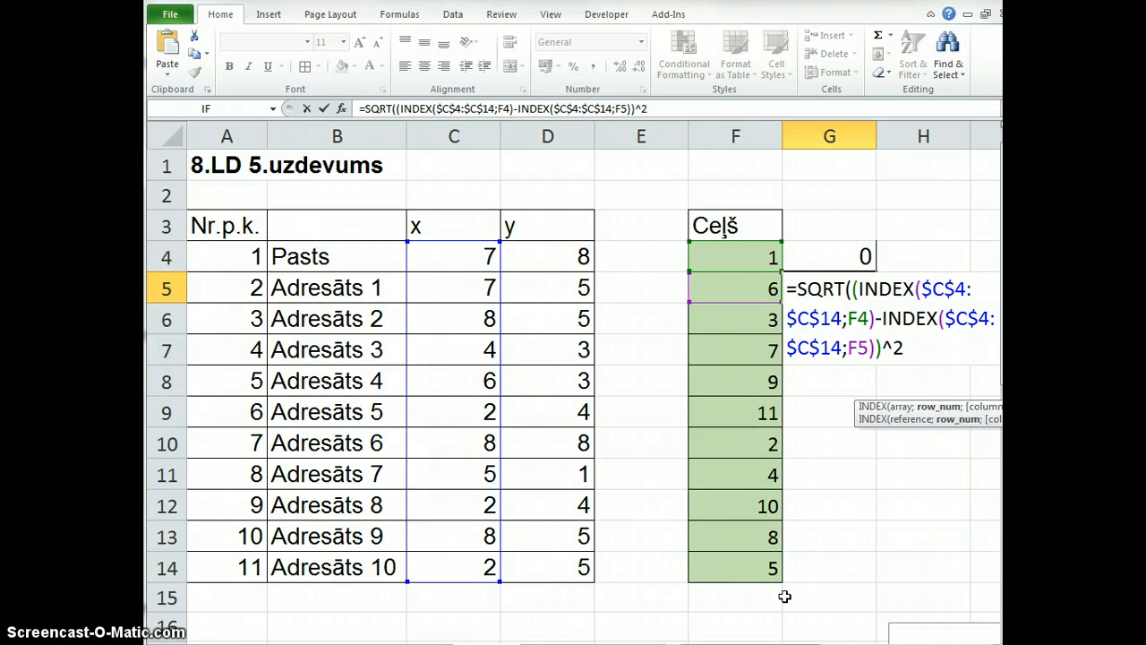
drag(781, 643, 853, 643)
click(895, 287)
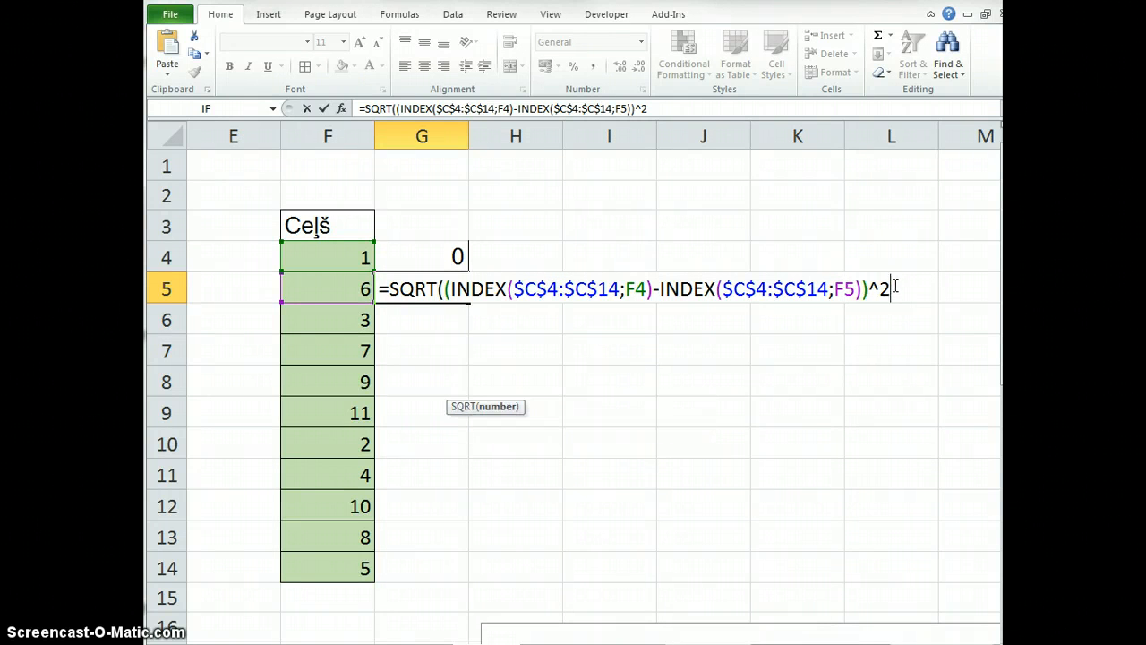
drag(894, 288, 446, 289)
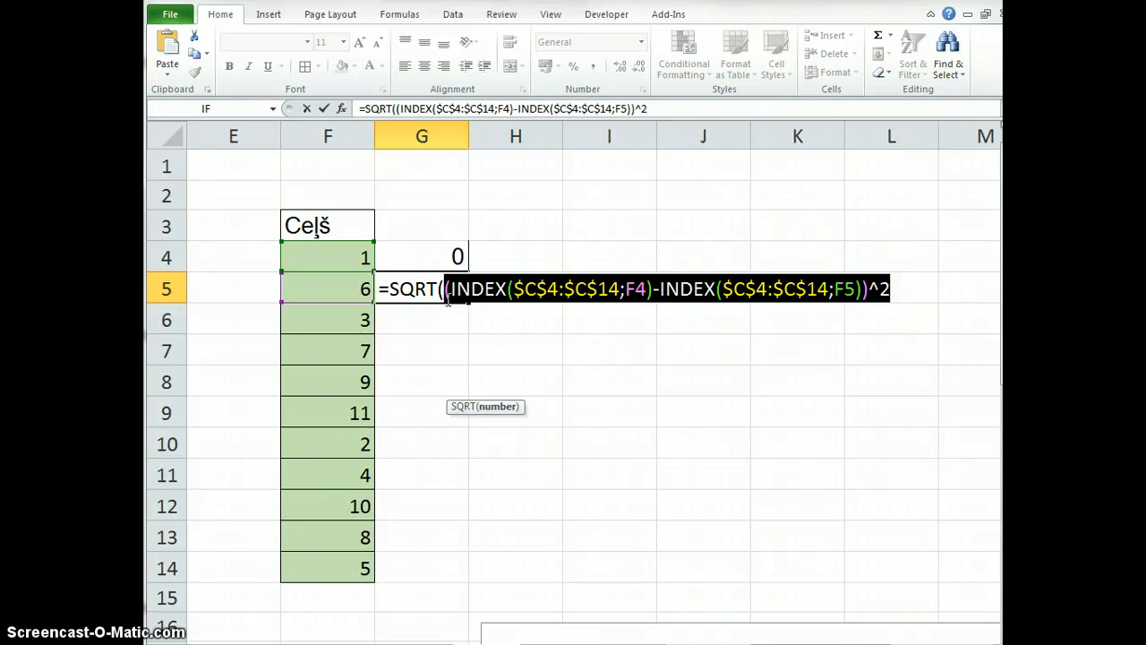
click(913, 287)
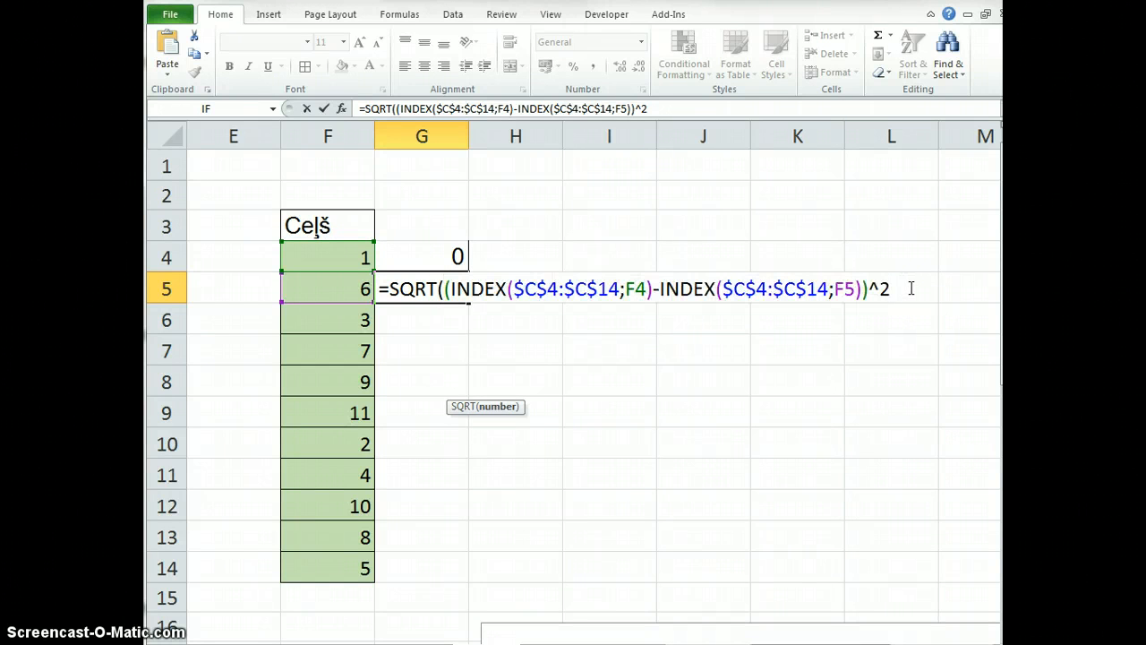
key(ctrl+v)
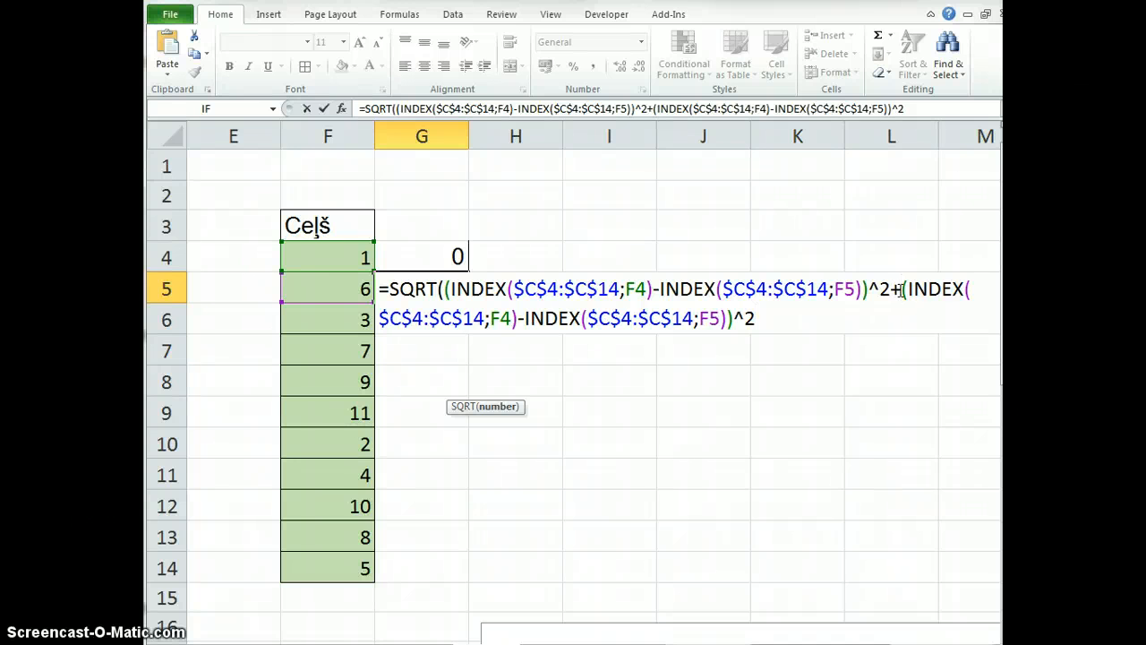
click(901, 289)
key(alt+Return)
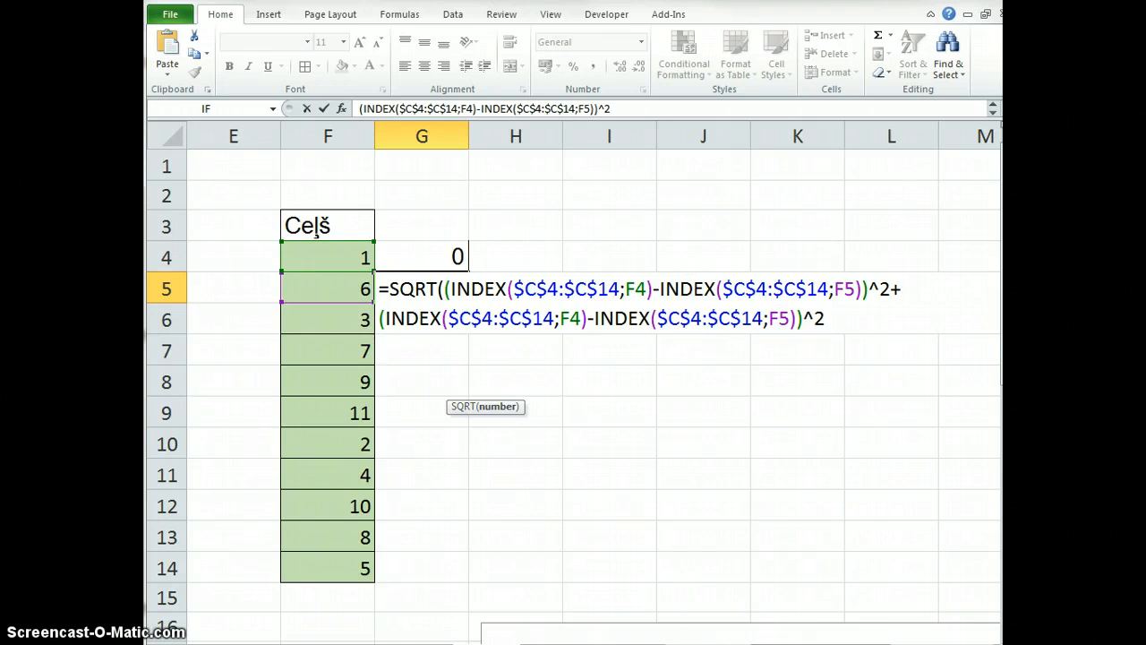
Step: Replace the range in both INDEX terms of the second squared bracket with the absolute y range $D$4:$D$14
drag(762, 644, 712, 644)
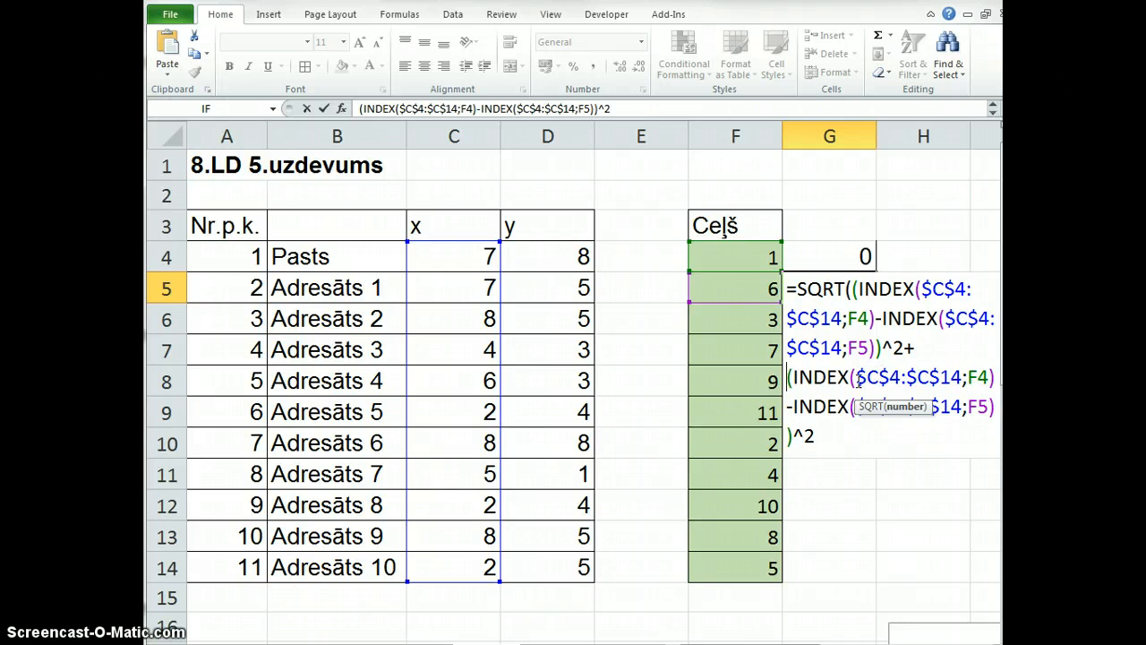
drag(855, 377, 964, 377)
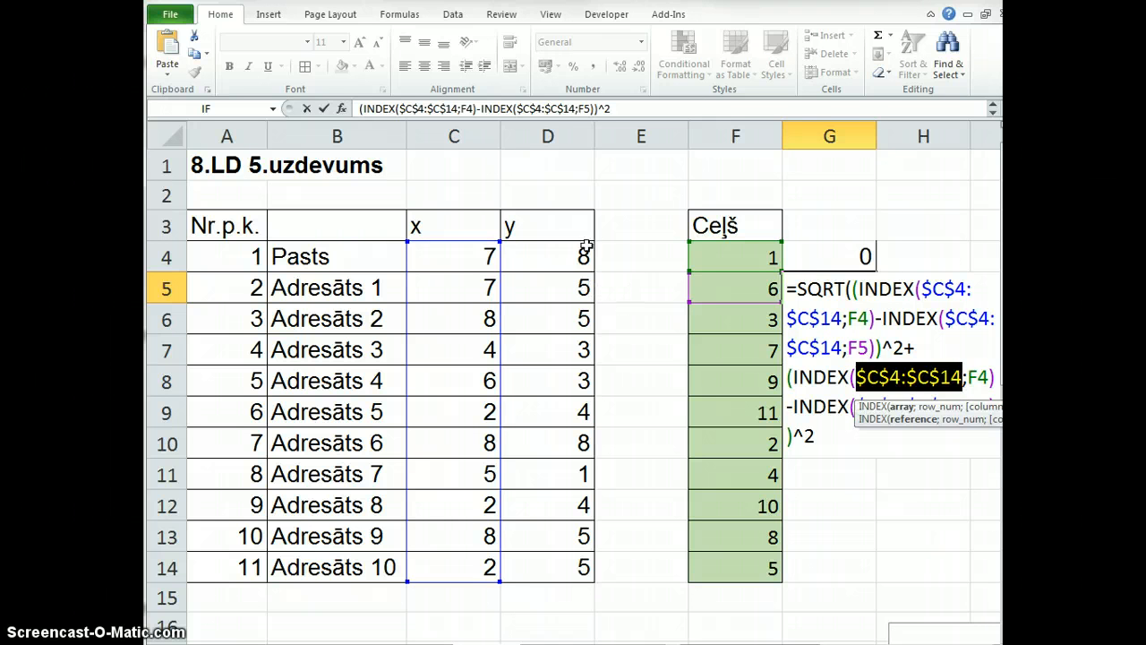
drag(561, 250, 571, 558)
key(F4)
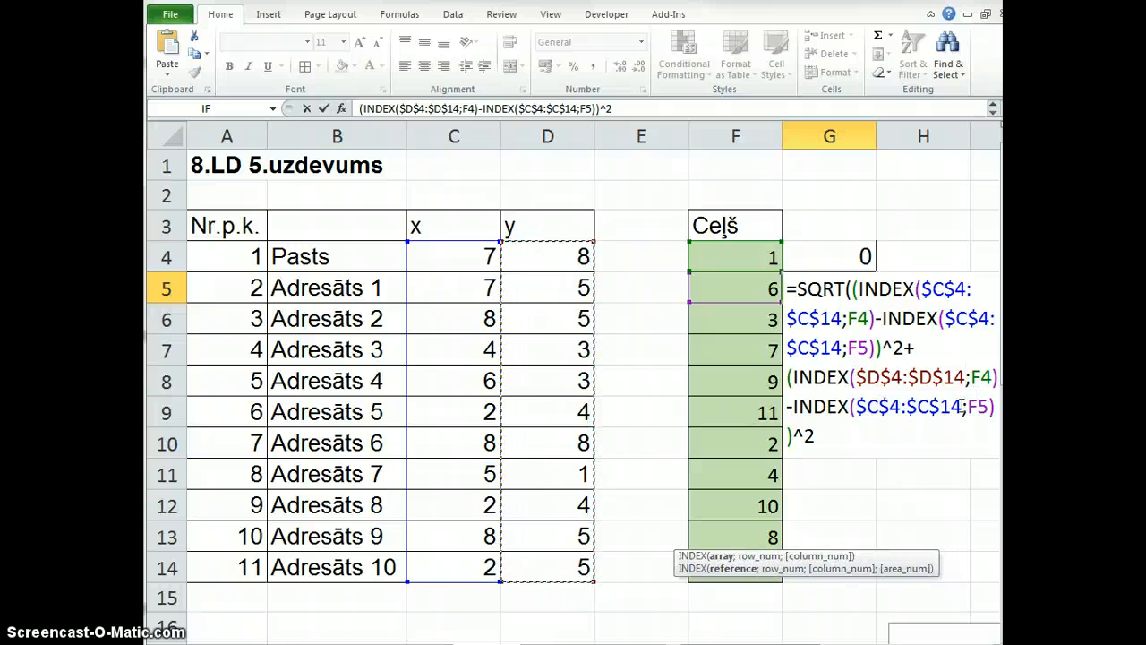
drag(963, 407, 855, 406)
drag(530, 254, 562, 566)
key(F4)
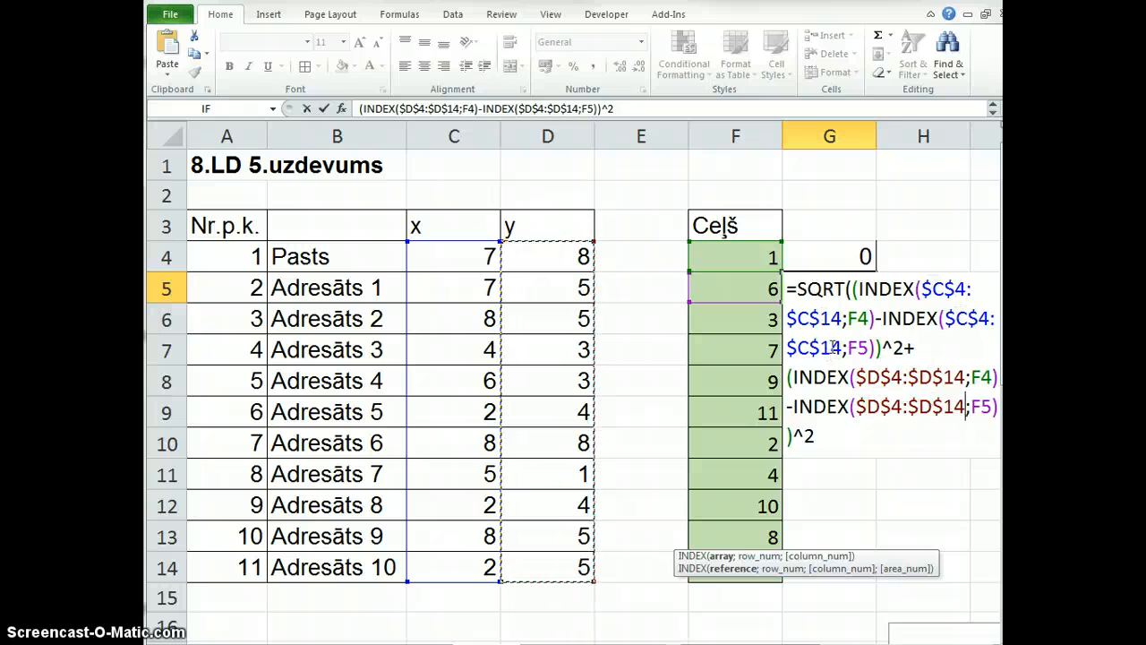
Step: Enter the G5 distance formula with the proposed closing-bracket correction and fill it down to G14
key(Return)
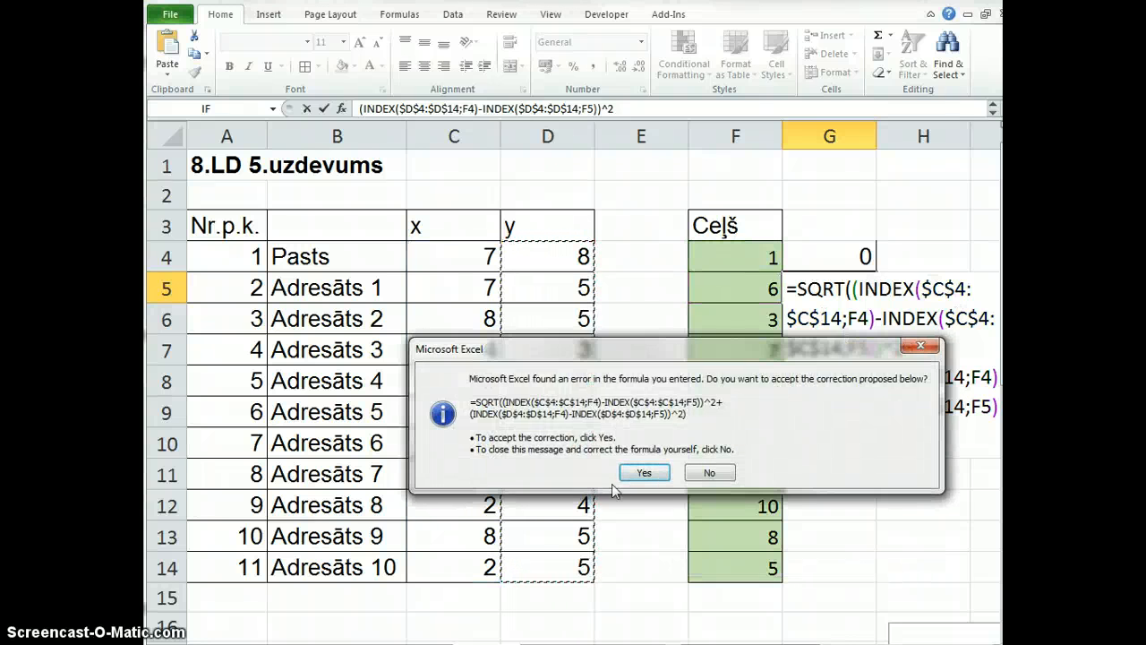
click(645, 472)
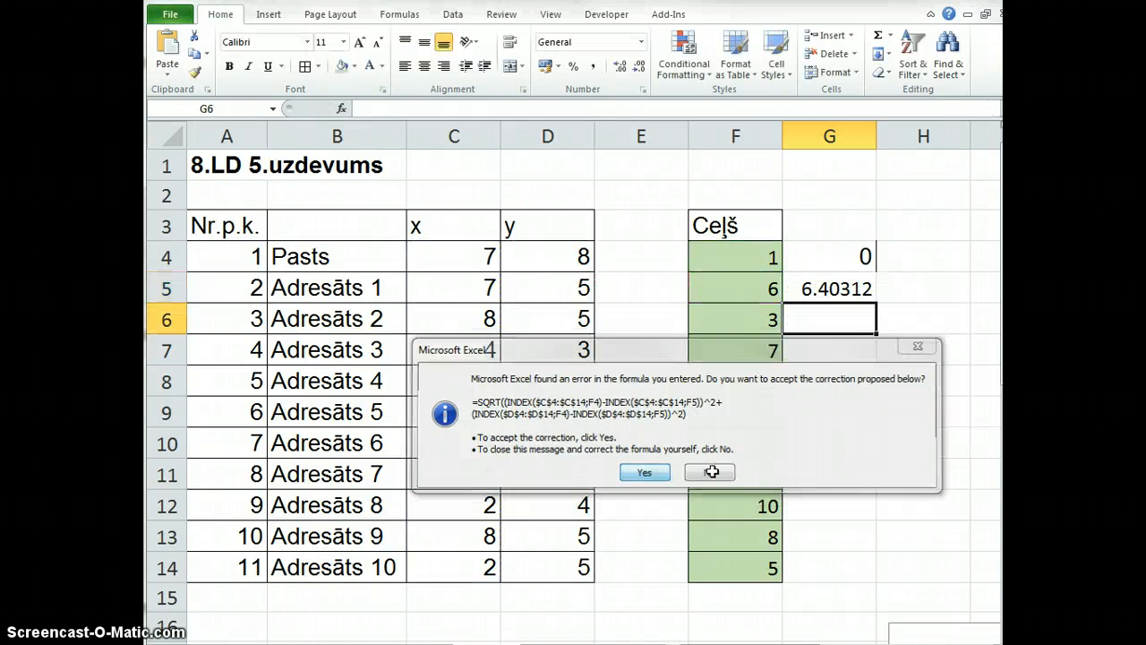
double_click(839, 301)
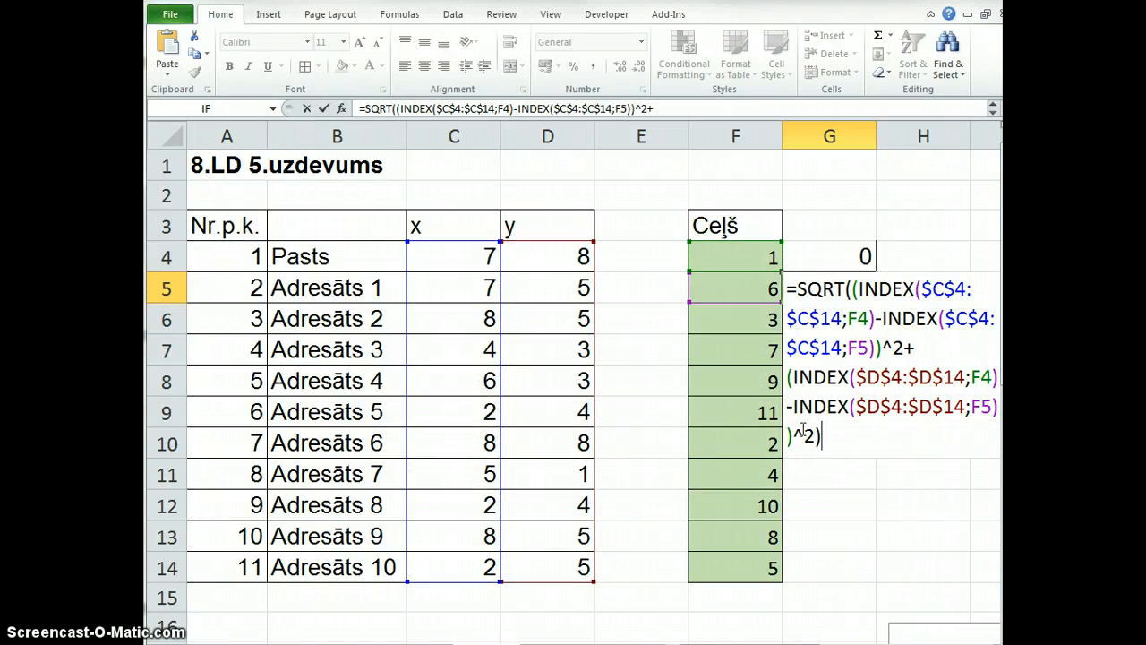
key(Return)
click(861, 288)
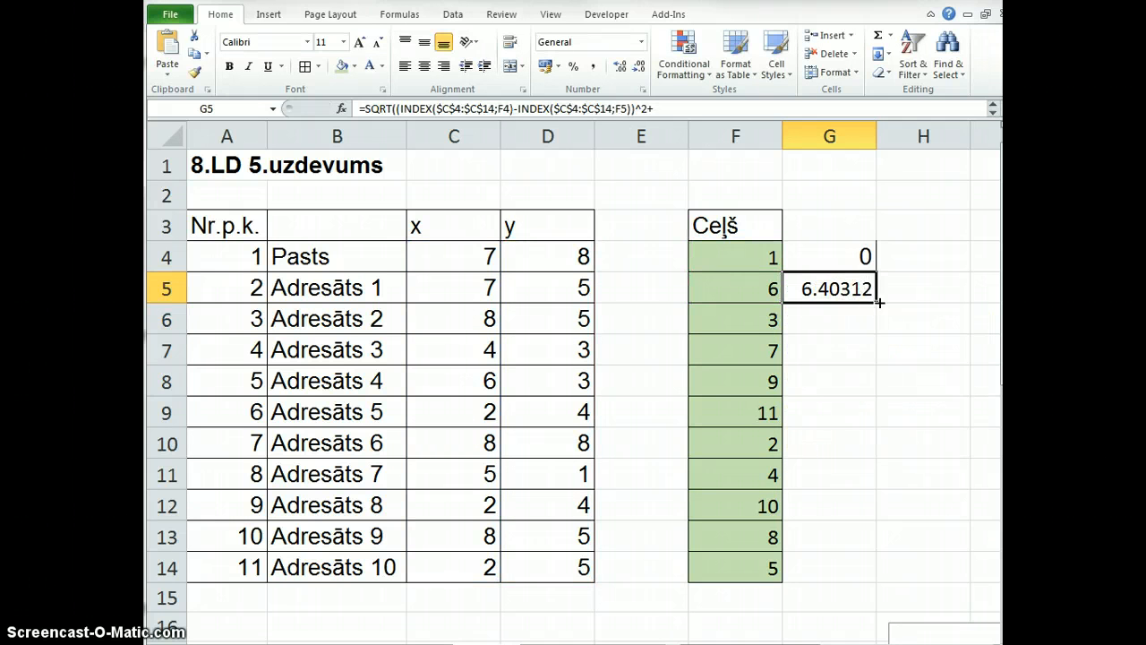
drag(879, 303, 858, 578)
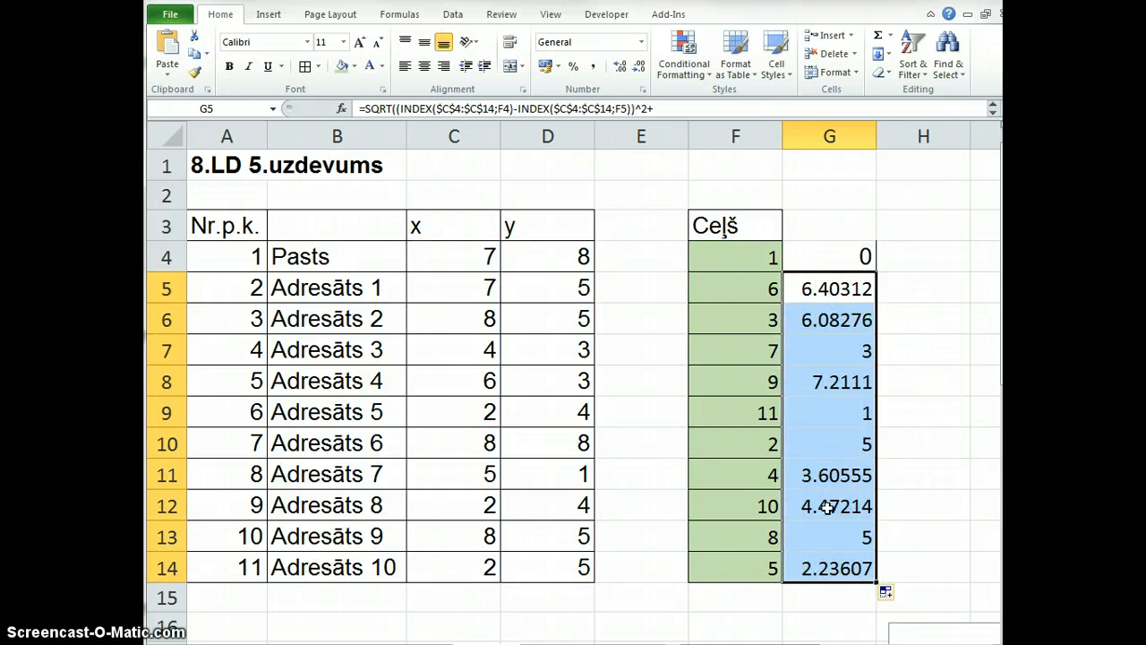
Step: Review the distances in G4:G14, comparing G5 and G6 with the pairs of stops they connect in column F
drag(822, 254, 835, 561)
click(738, 263)
click(751, 289)
click(846, 294)
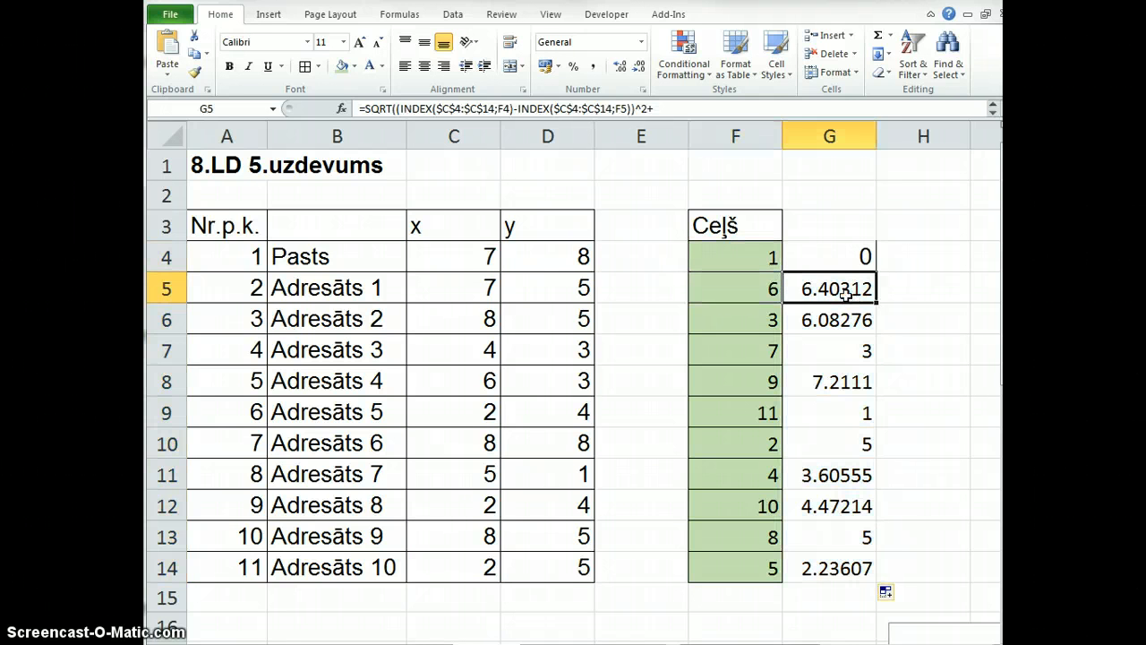
click(770, 292)
click(763, 318)
click(829, 320)
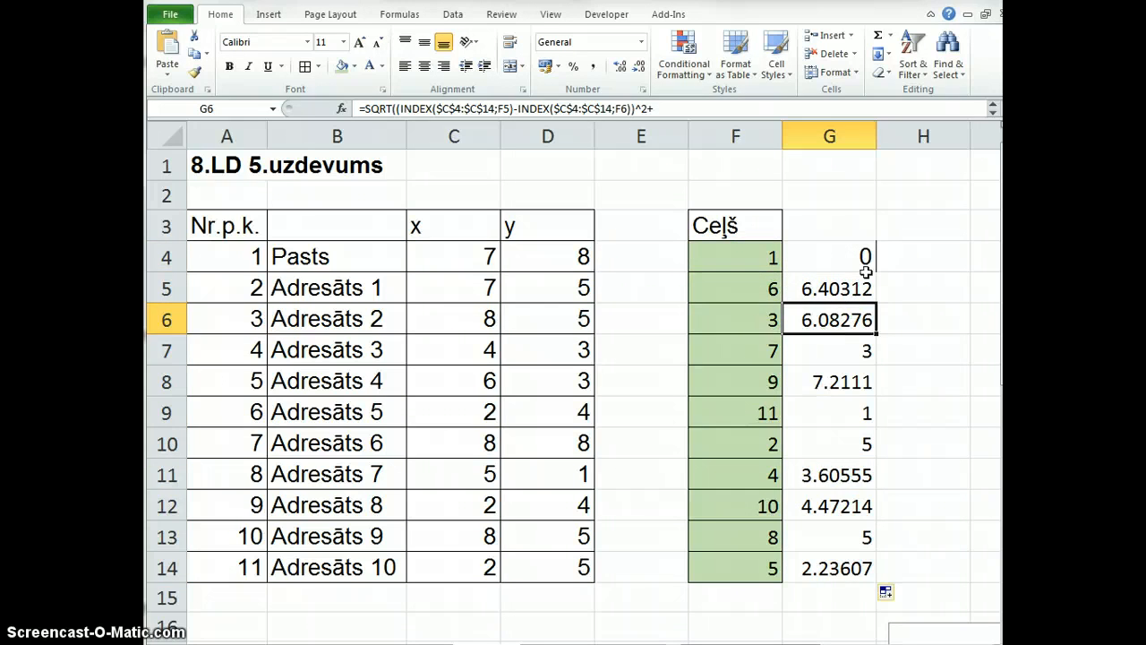
Step: Inspect the filled formulas in G13, G14 and G7 to check their stop references and fixed coordinate ranges
double_click(846, 544)
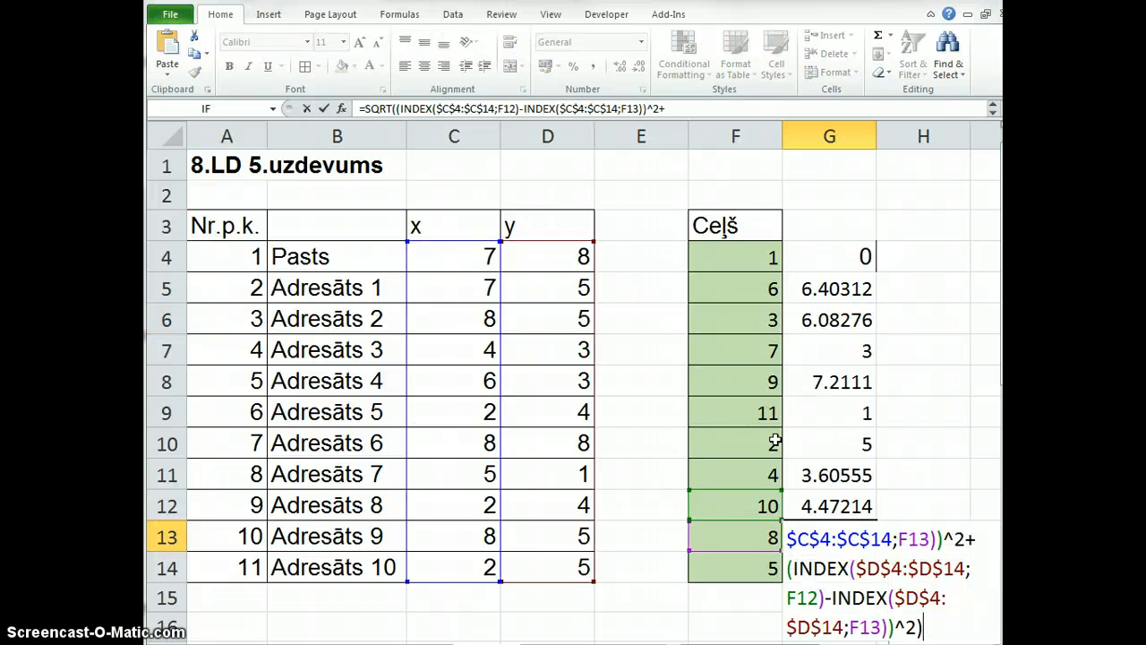
key(Escape)
double_click(836, 560)
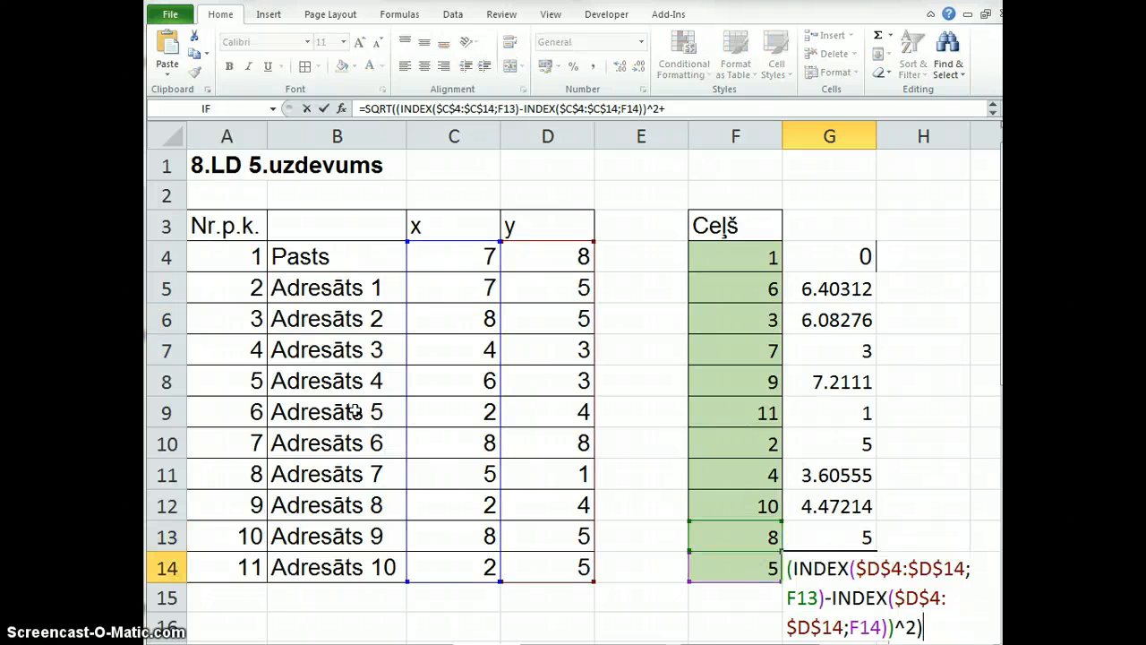
key(Escape)
double_click(826, 352)
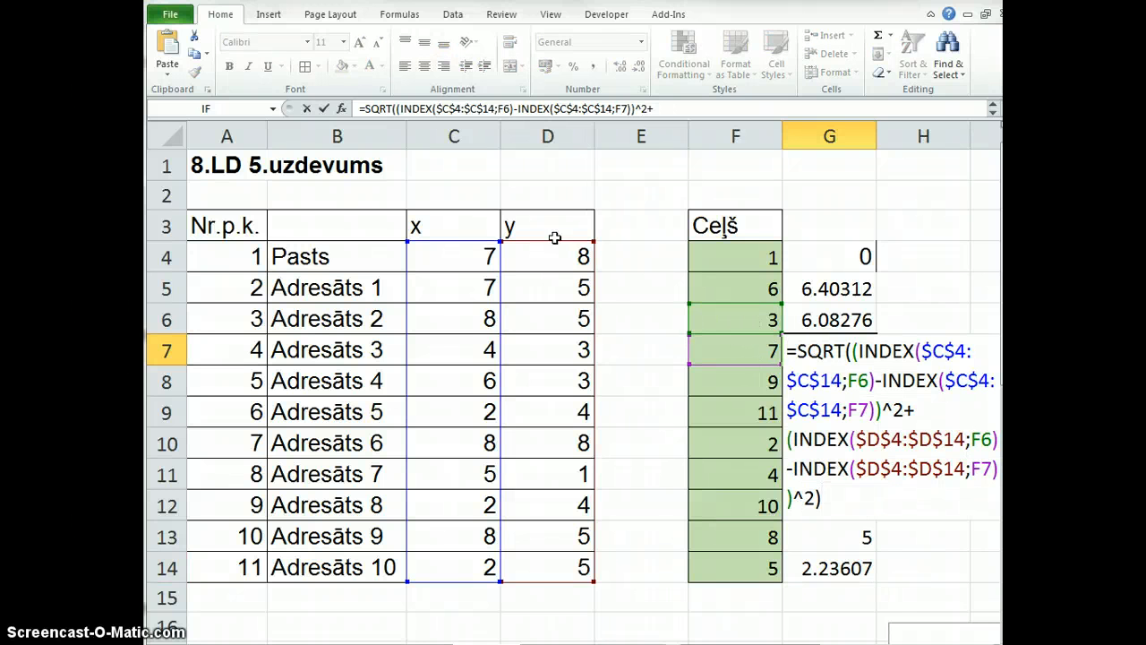
key(Escape)
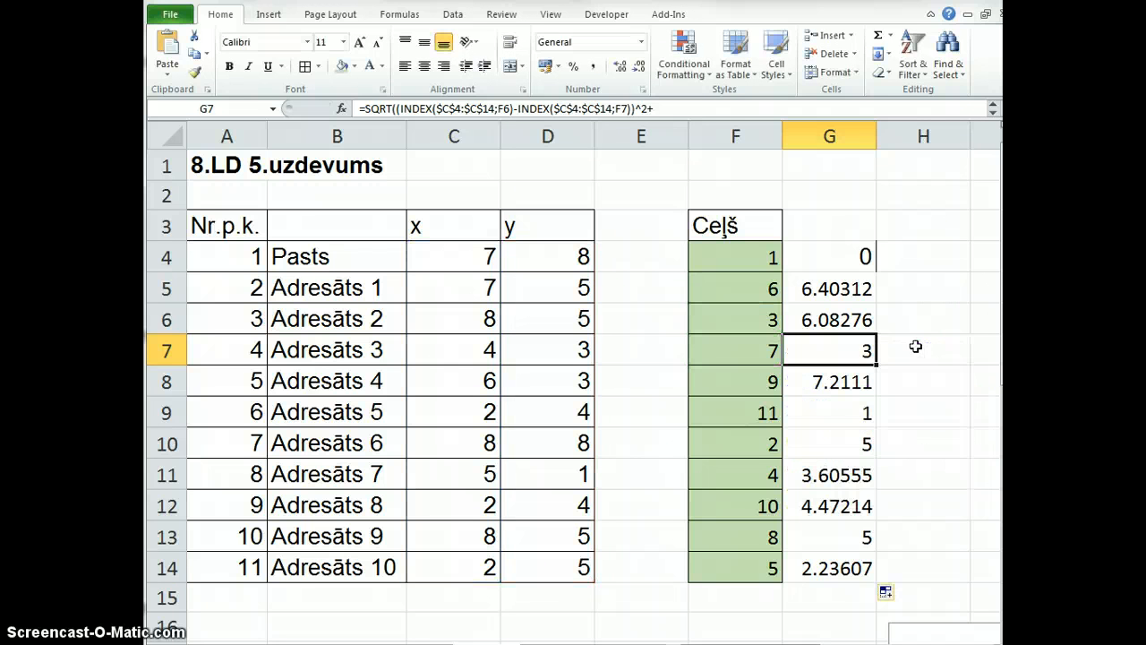
Step: Enter the heading Att in G3 and apply all borders to G3:G14
scroll(761, 391, down, 4)
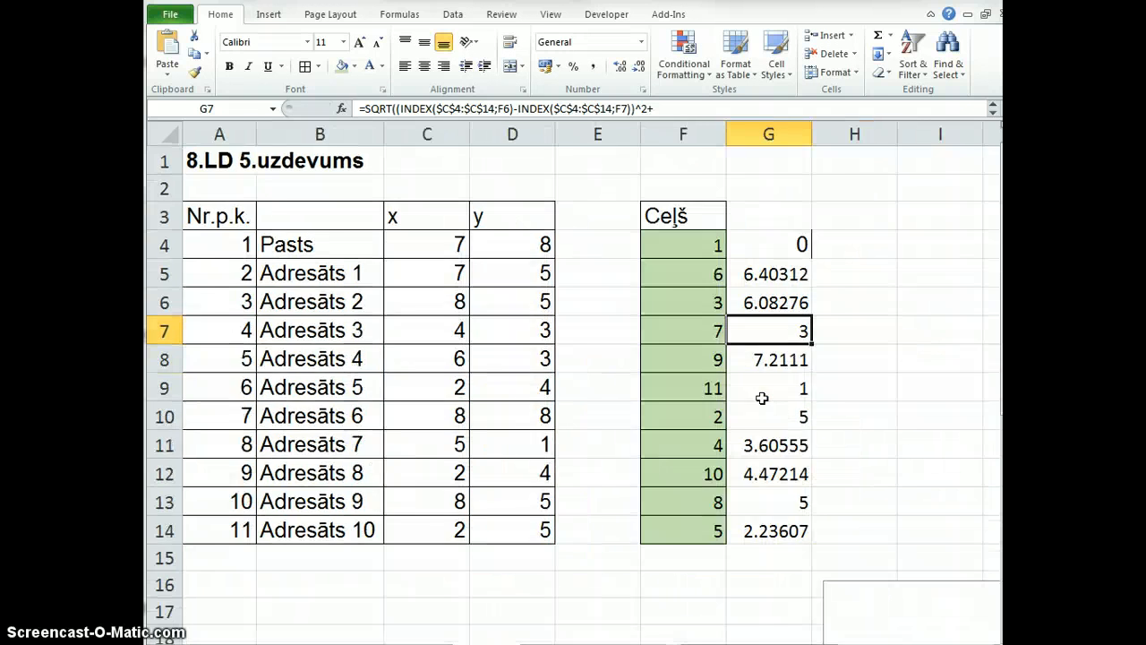
scroll(747, 401, down, 1)
click(598, 192)
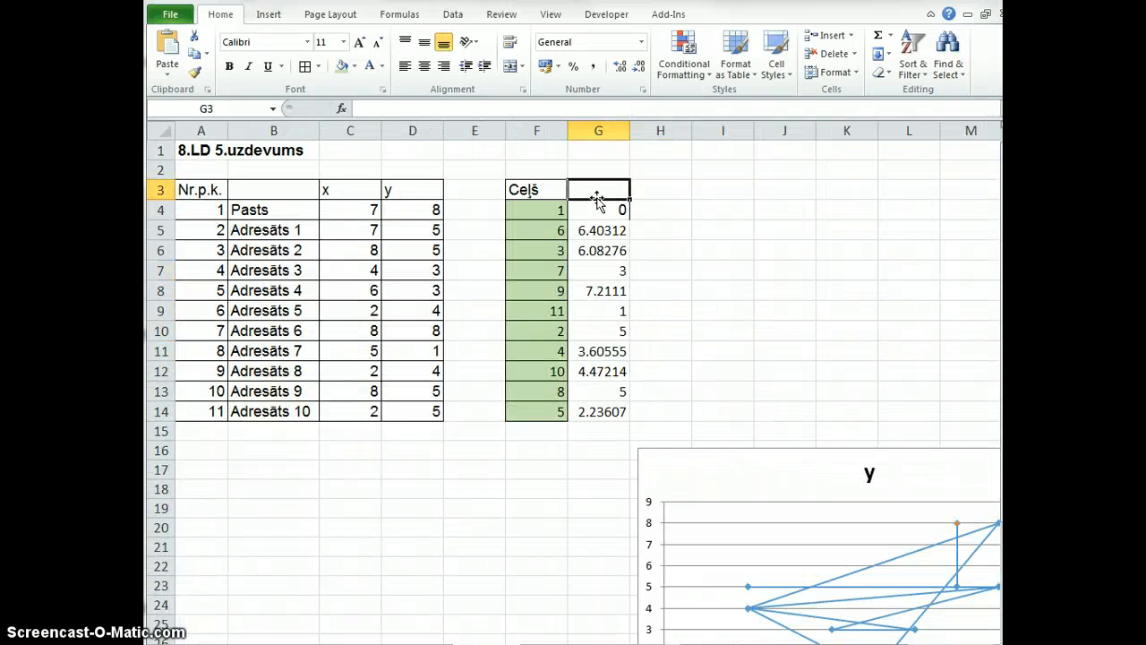
key(Up)
text(a)
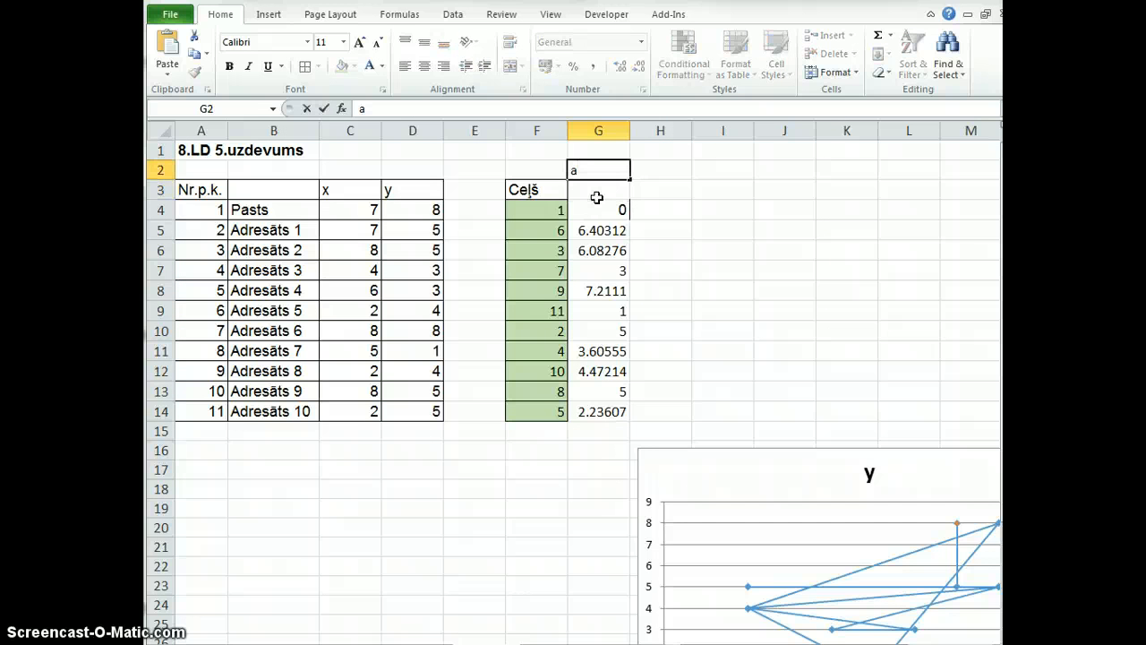
key(Escape)
key(Down)
text(Att)
key(Return)
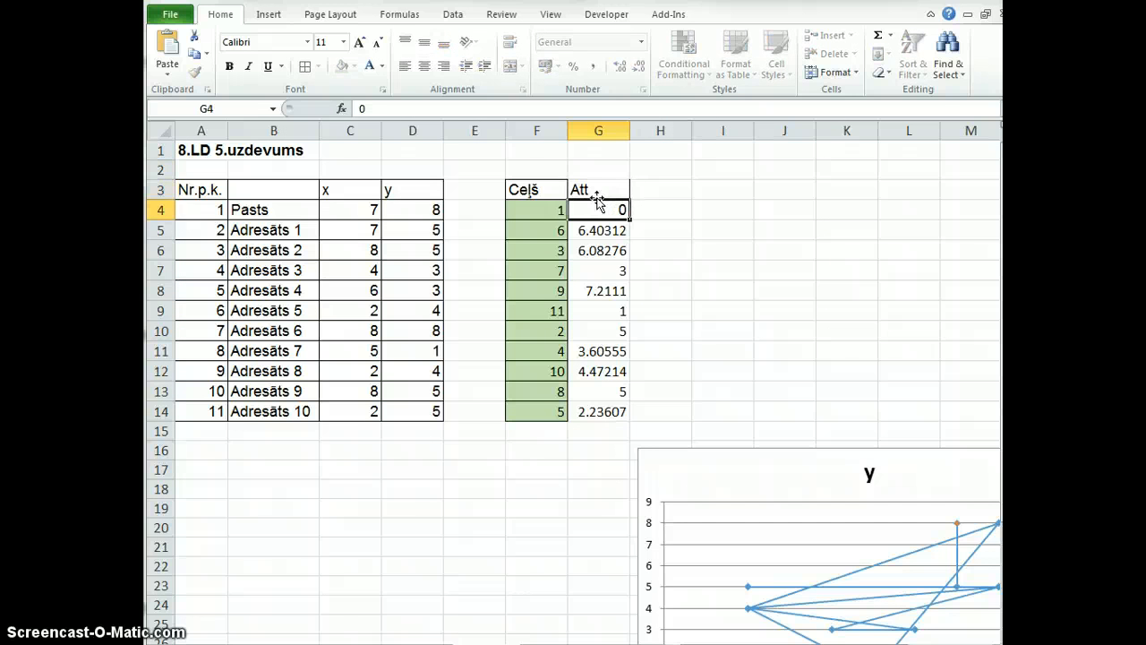
drag(602, 193, 600, 412)
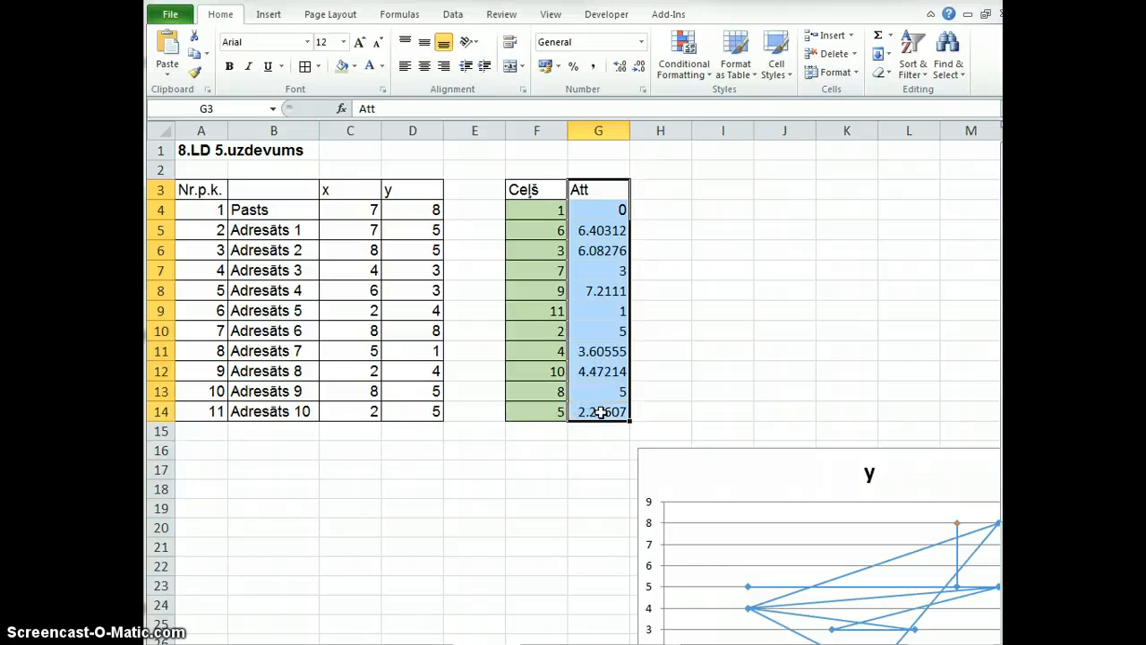
click(305, 66)
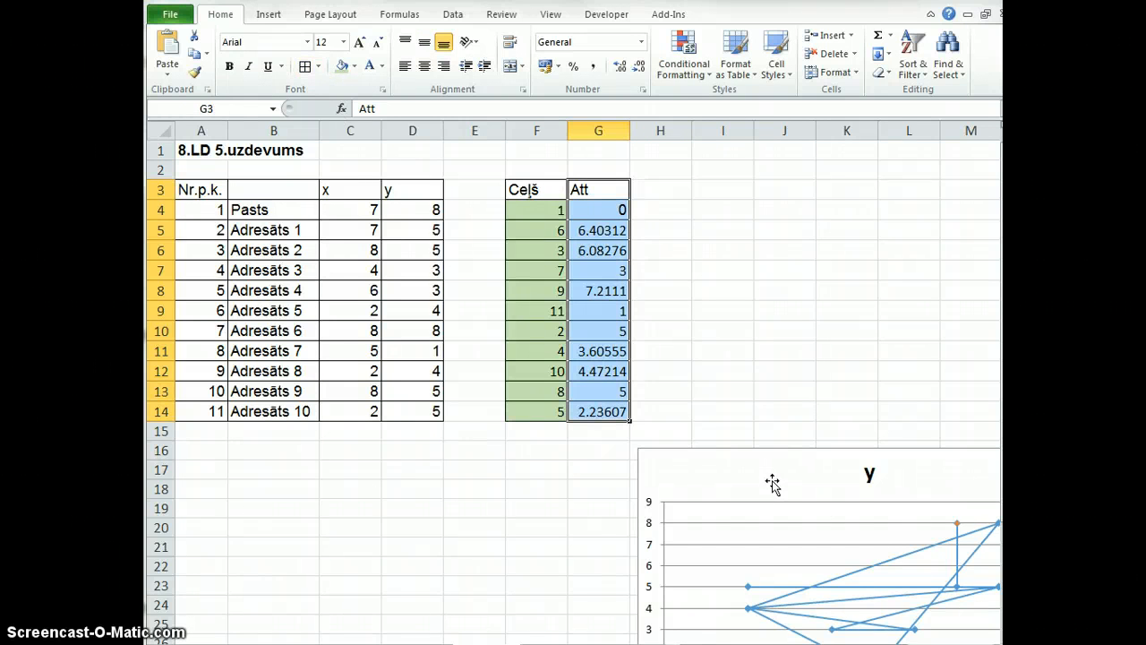
Step: Shrink the y chart and move it directly below the coordinate table
drag(744, 471, 613, 211)
drag(475, 469, 632, 364)
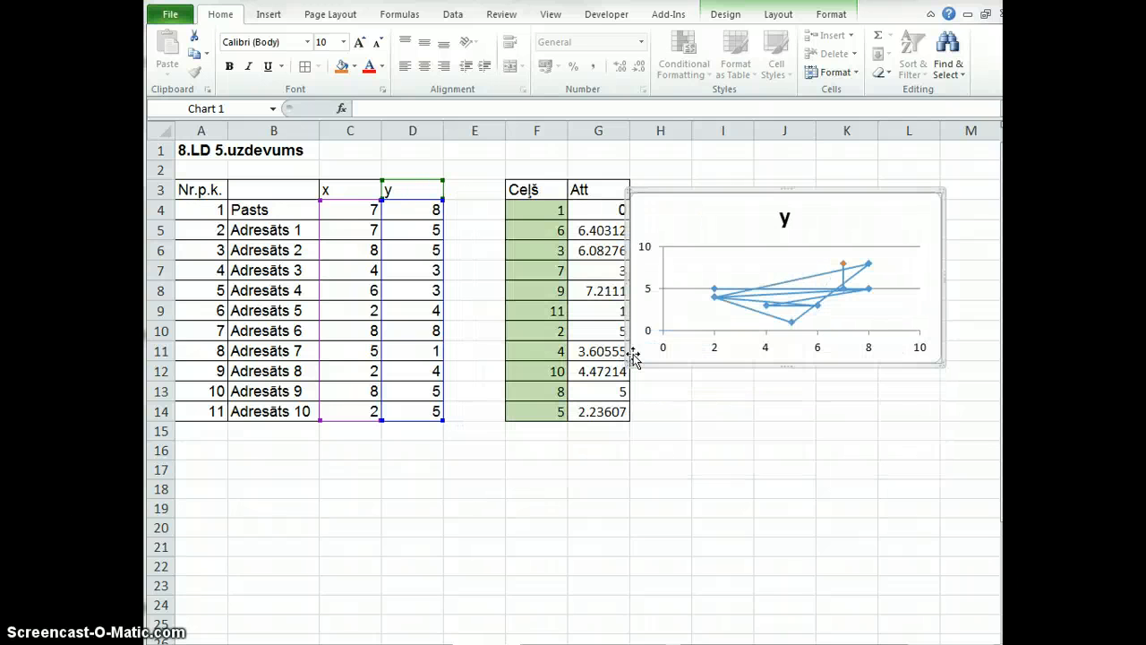
drag(705, 221, 273, 502)
drag(371, 505, 368, 463)
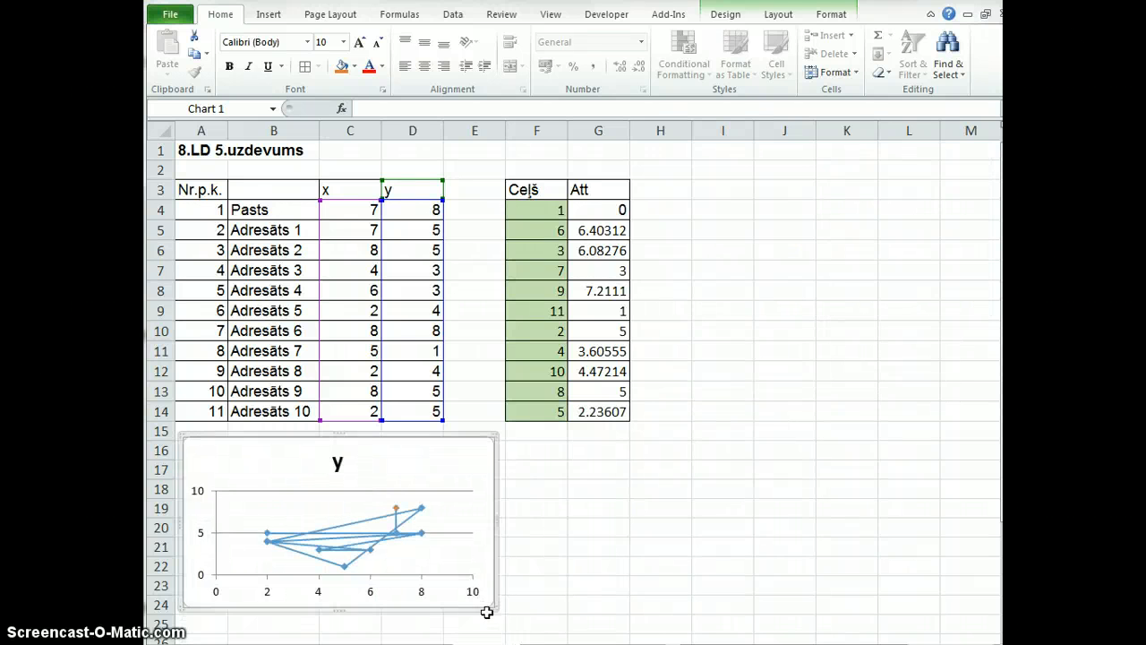
Step: Enlarge the y chart to span columns A to H and lower its upper edge to about row 18
drag(498, 607, 598, 641)
drag(597, 377, 694, 365)
scroll(525, 544, up, 3)
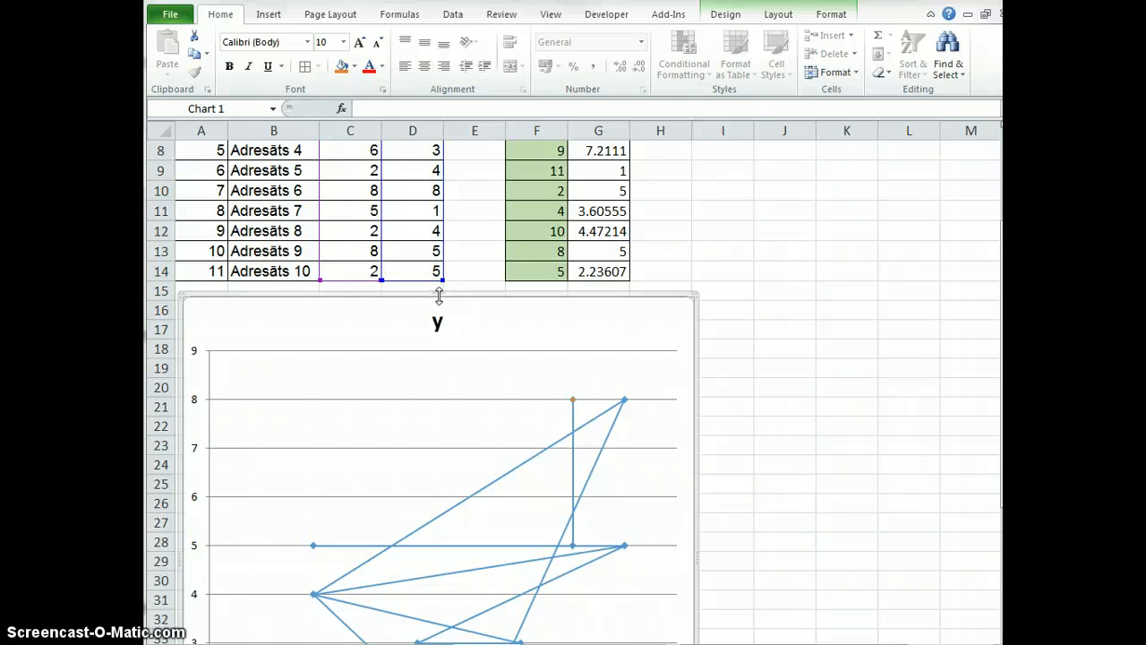
drag(438, 294, 464, 346)
scroll(762, 351, up, 3)
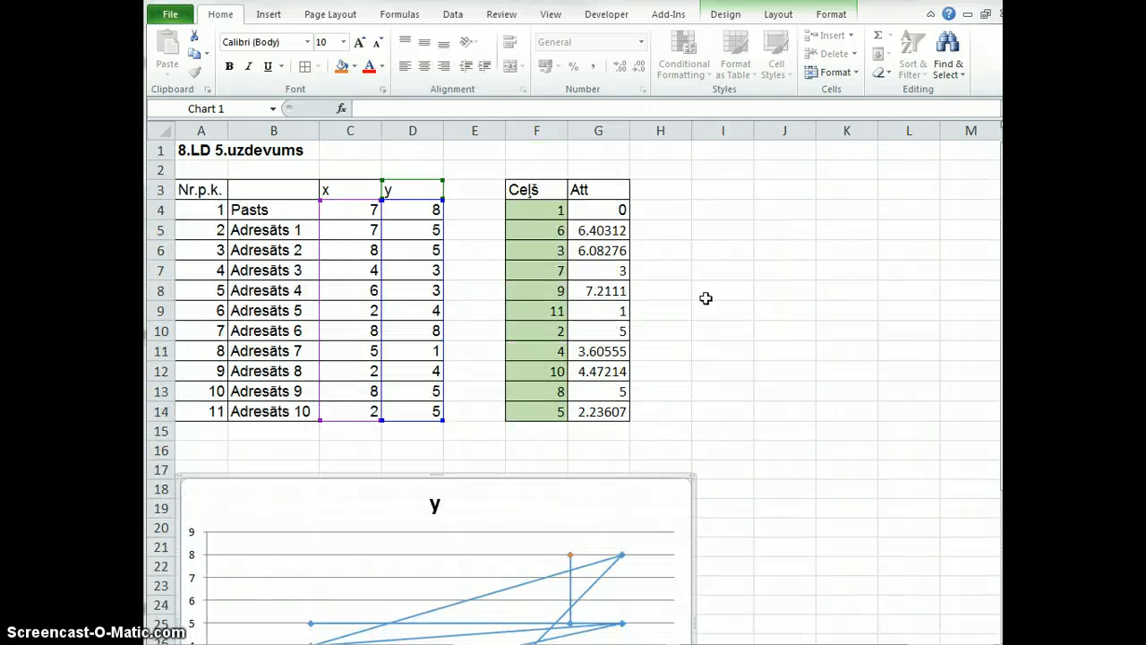
Step: Remove the fill color from the starting stop in F4 and select F4:G4
click(538, 213)
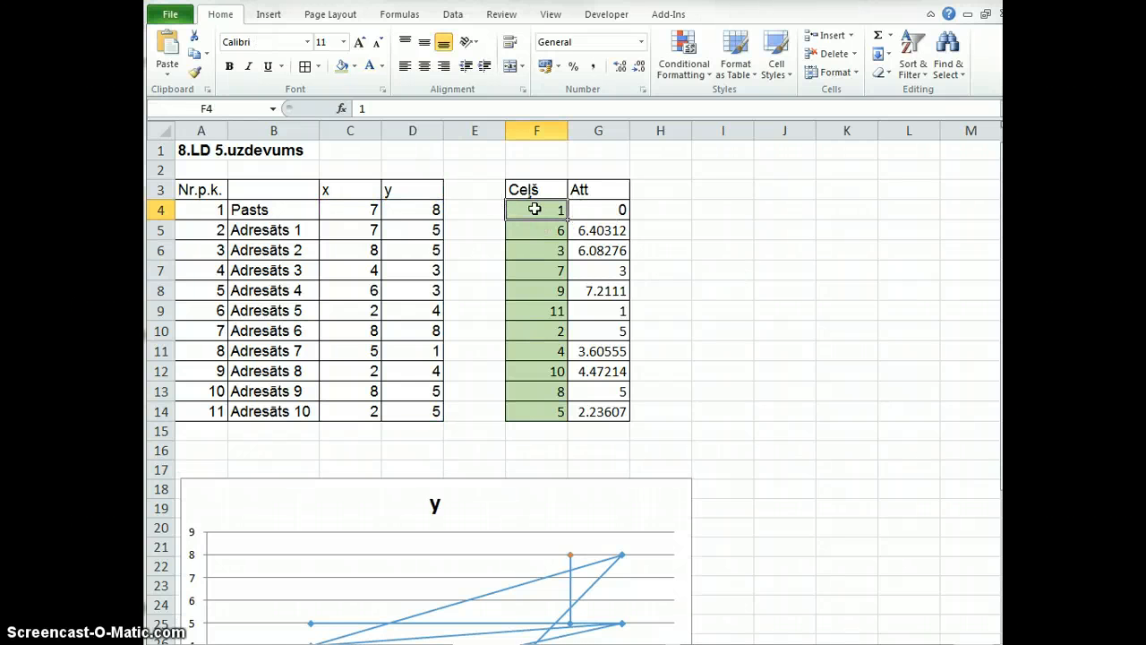
click(354, 67)
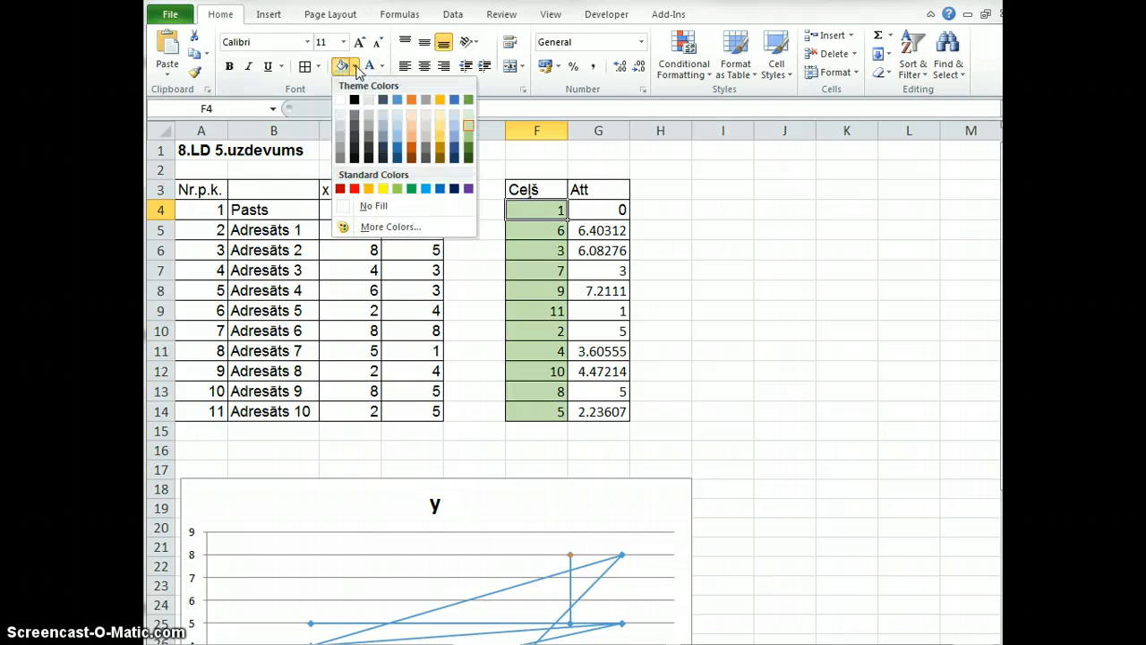
click(348, 206)
drag(532, 211, 624, 210)
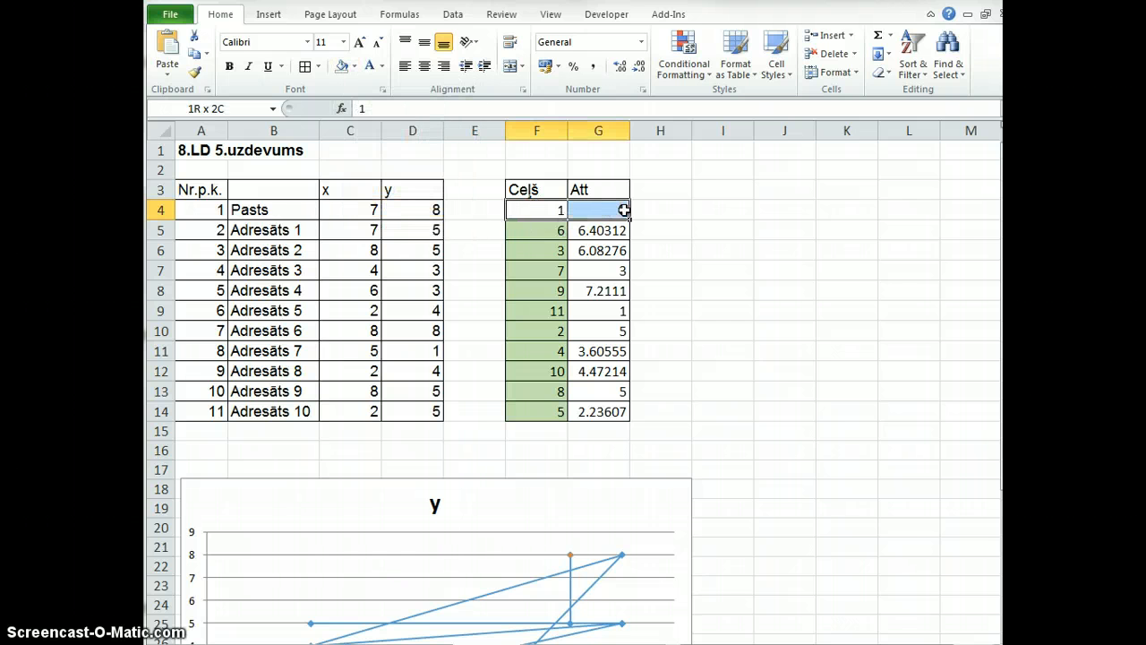
Step: Move the route table from F3:G14 one column over to G3:H14
drag(534, 210, 619, 210)
click(546, 204)
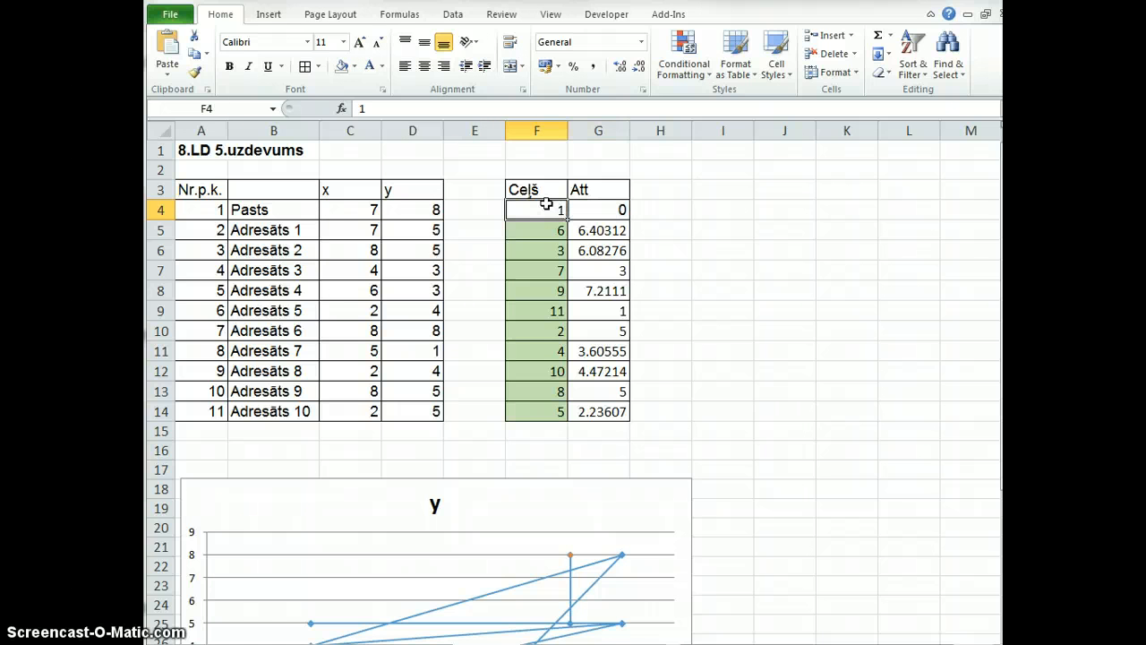
drag(533, 190, 665, 425)
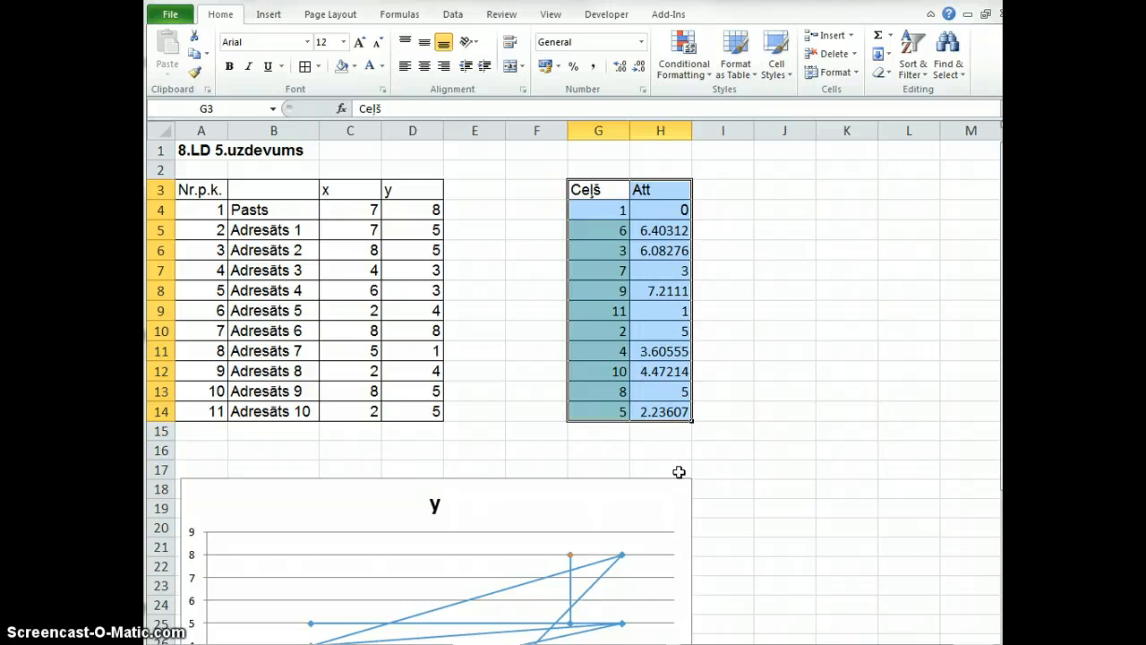
click(597, 209)
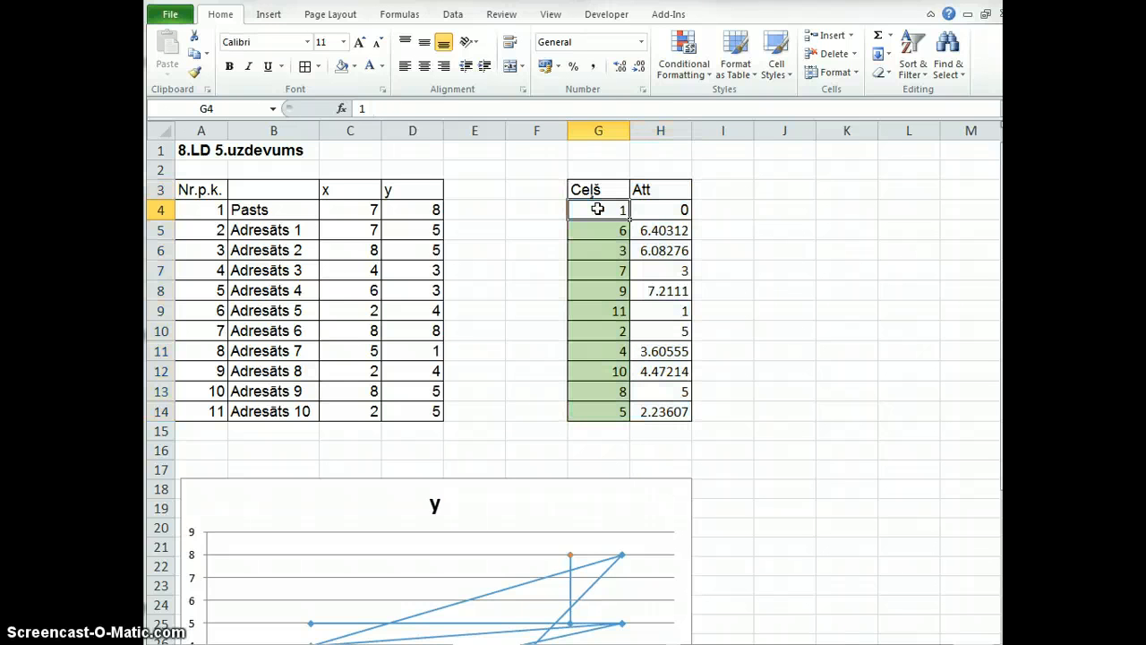
Step: Enter the return stop 1 in G15 below the route and remove that cell's fill color
click(605, 430)
drag(617, 230, 616, 414)
click(614, 432)
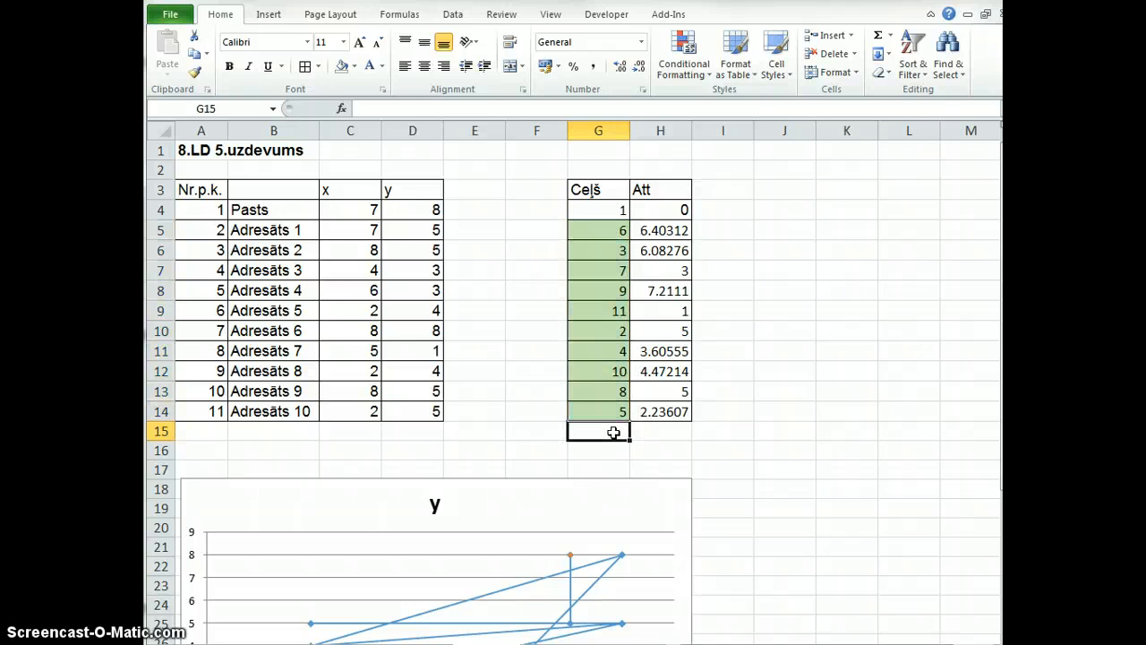
text(1)
key(Tab)
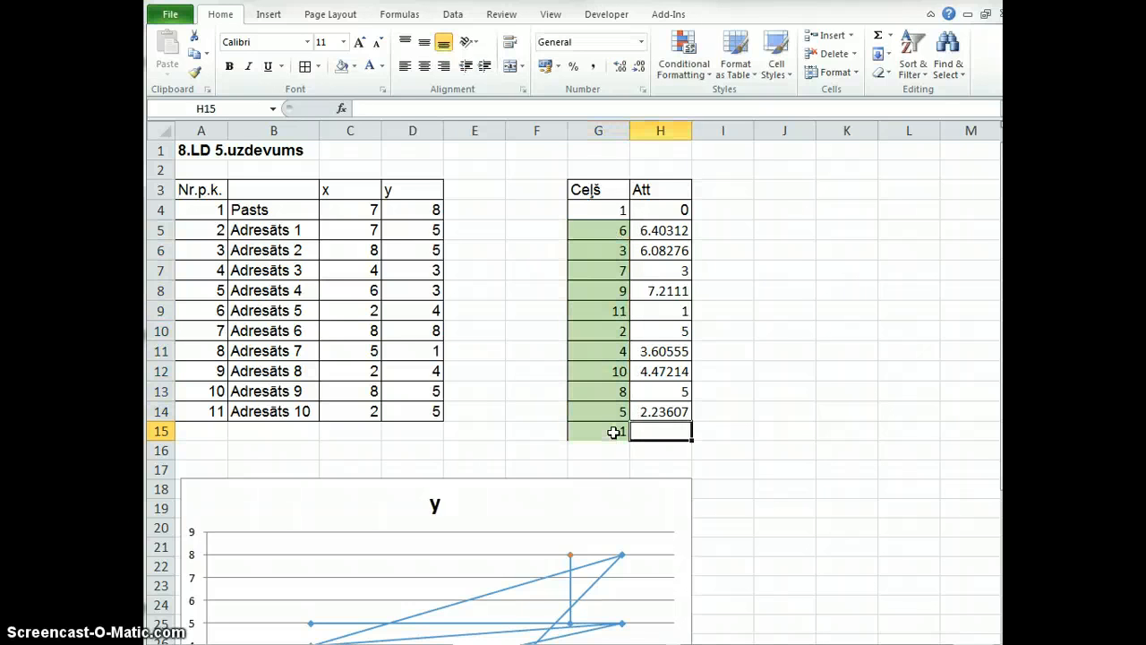
click(614, 432)
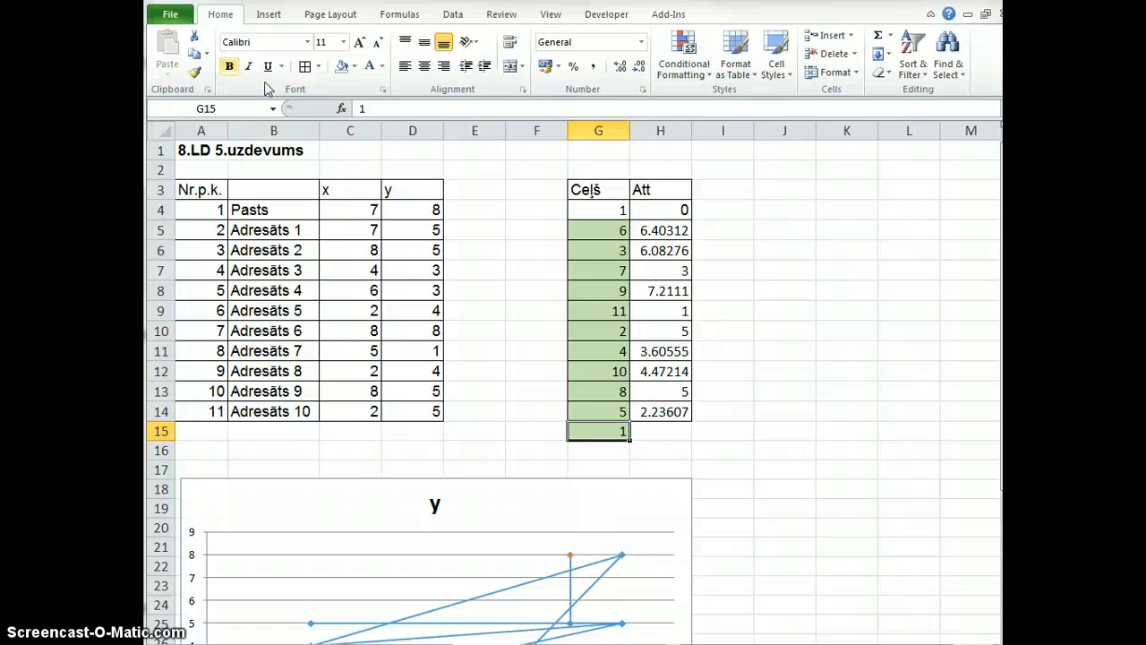
click(342, 66)
Step: Copy the distance formula from H14 down to H15 and apply borders to the return stop in G15
click(680, 431)
key(Up)
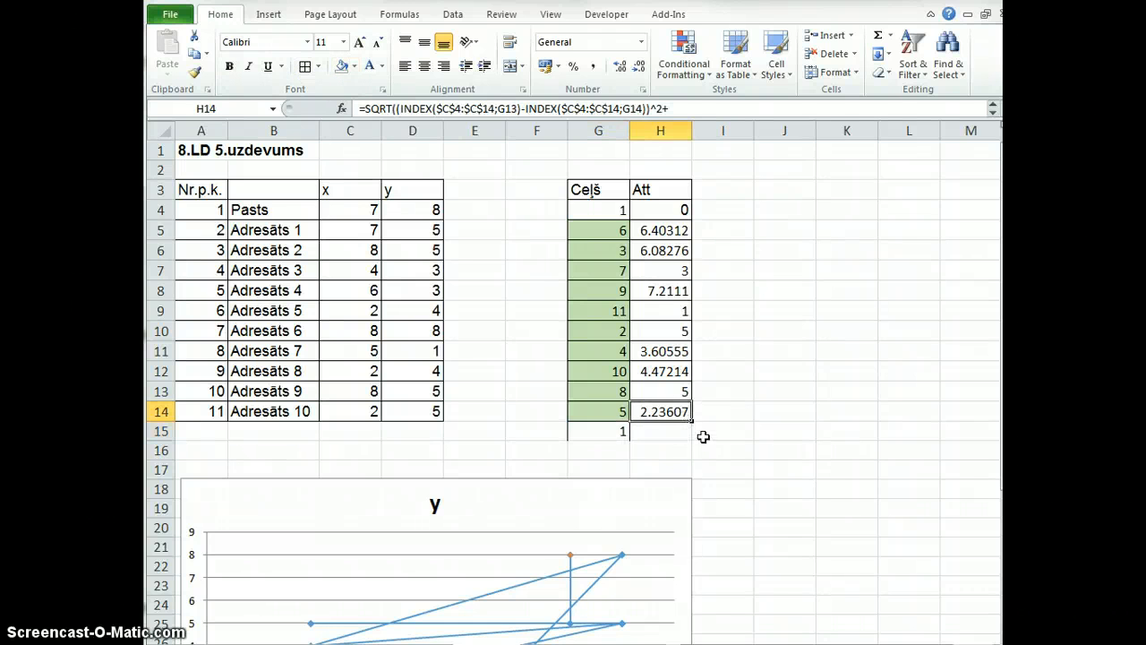
drag(695, 422, 694, 441)
click(608, 432)
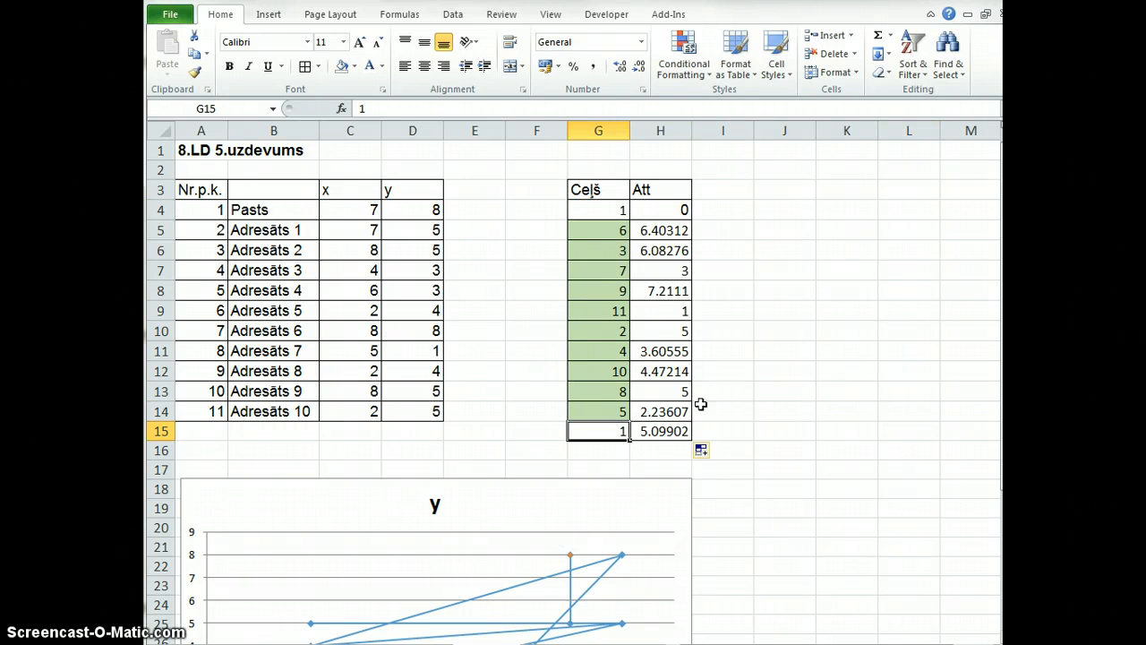
click(307, 69)
click(795, 387)
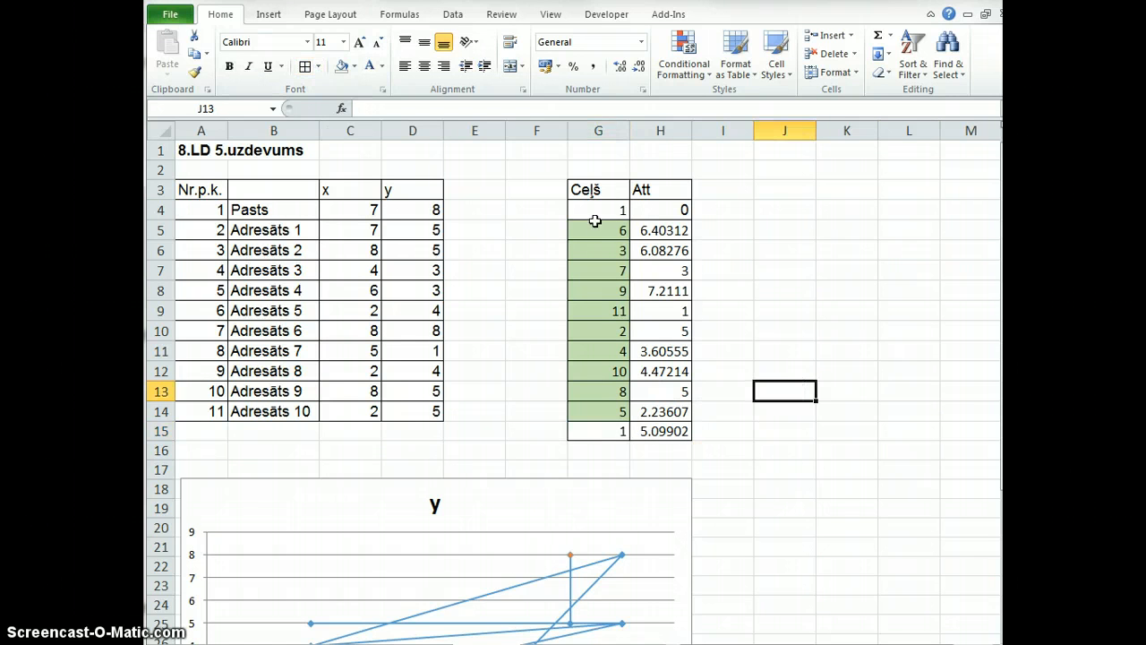
drag(593, 208, 687, 436)
click(722, 392)
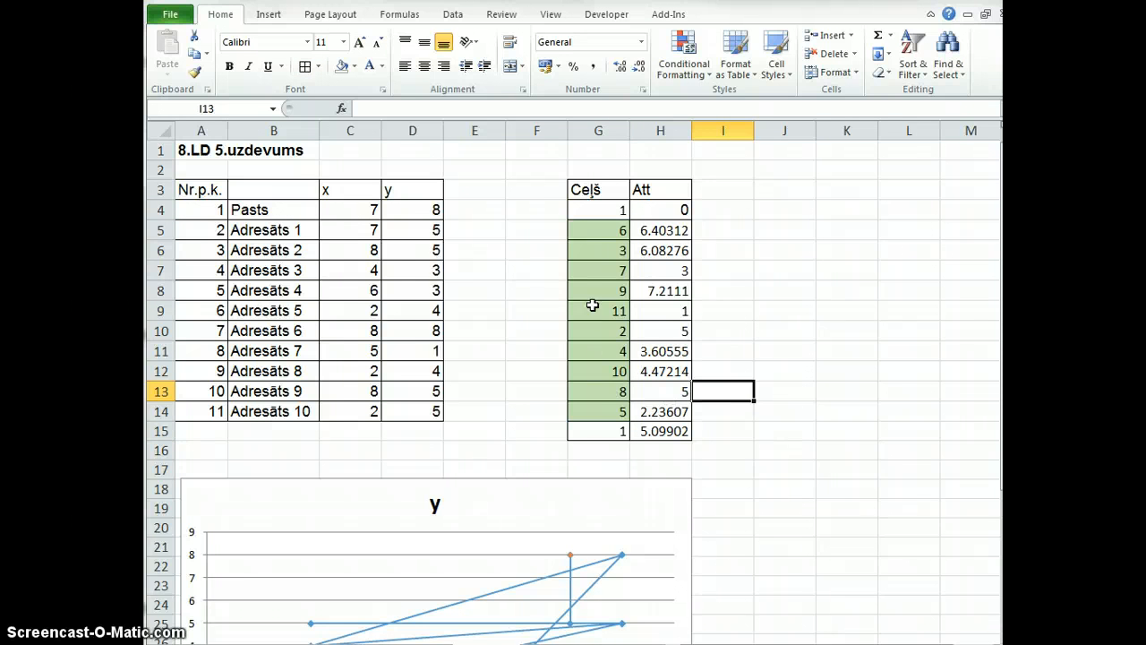
drag(614, 235, 589, 415)
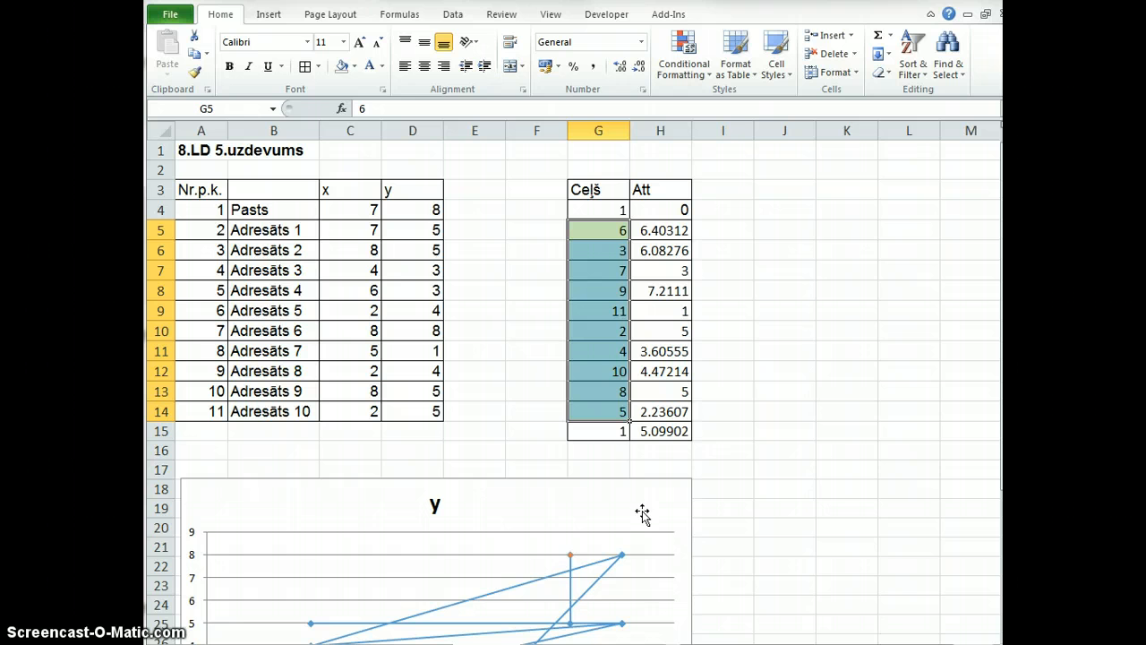
click(616, 325)
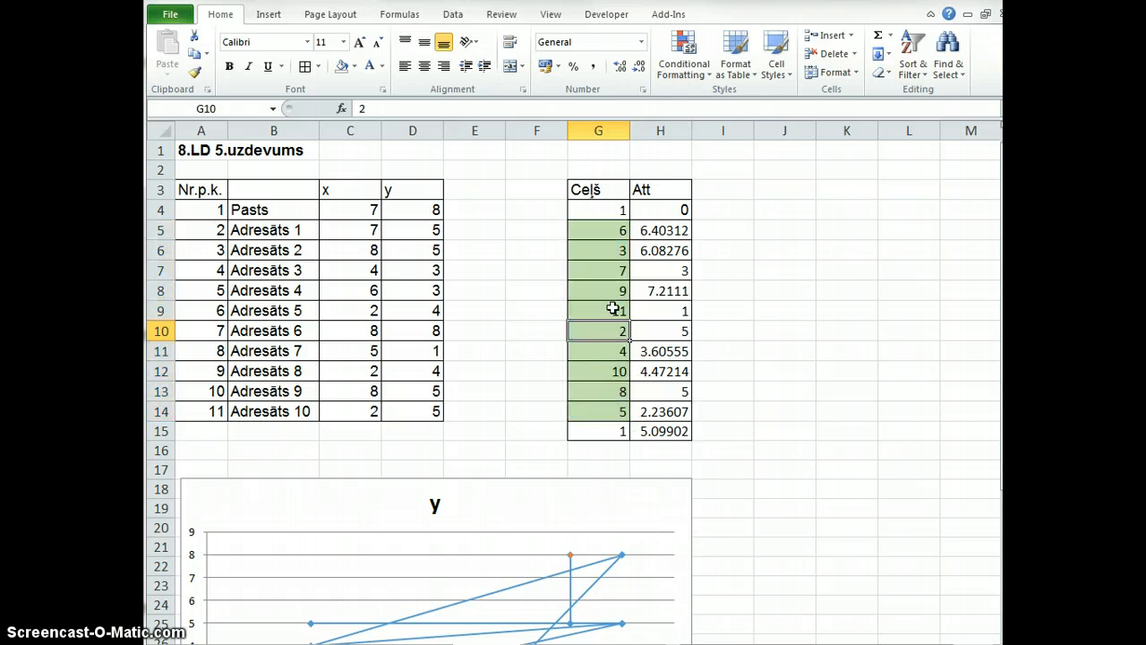
click(614, 309)
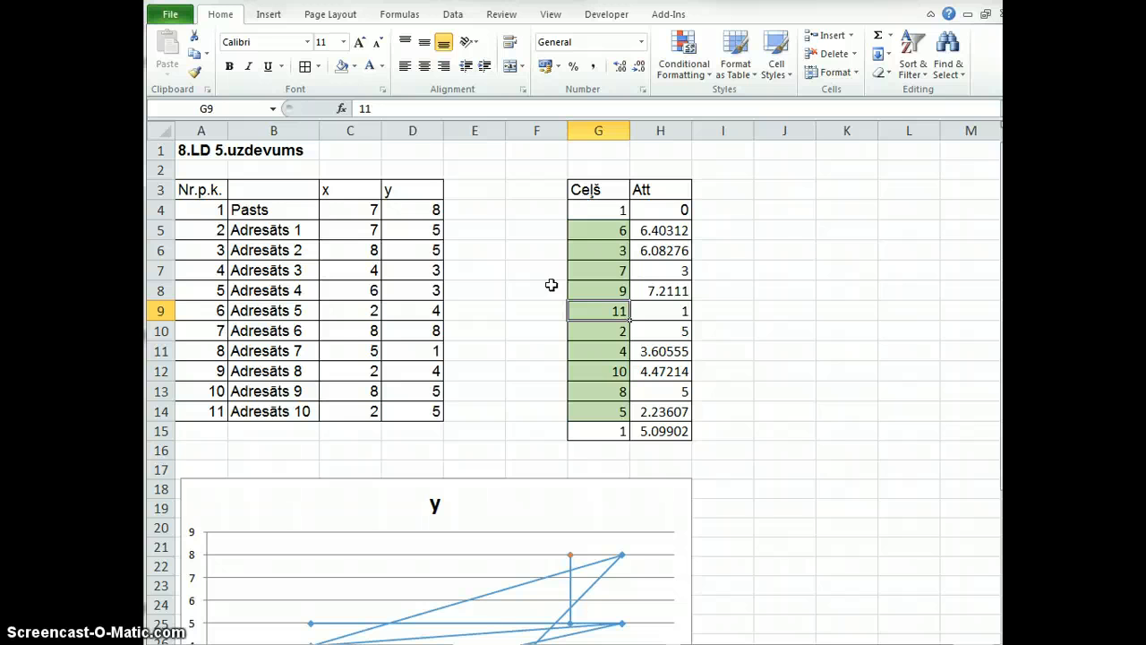
drag(603, 230, 598, 424)
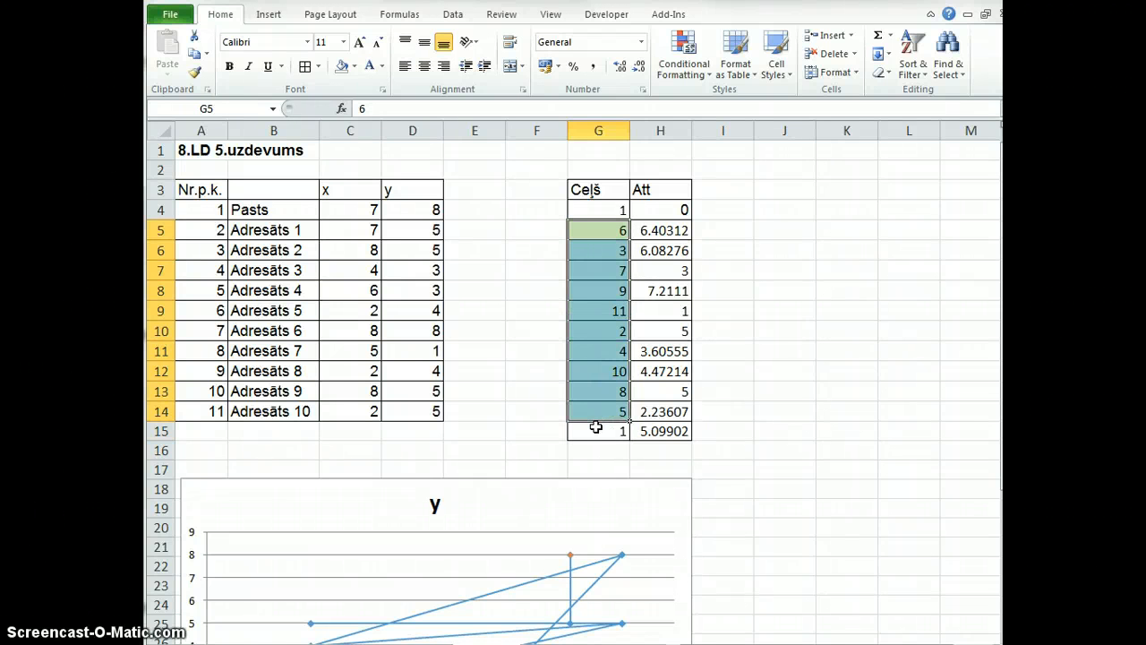
drag(598, 230, 609, 424)
drag(609, 233, 618, 414)
click(660, 233)
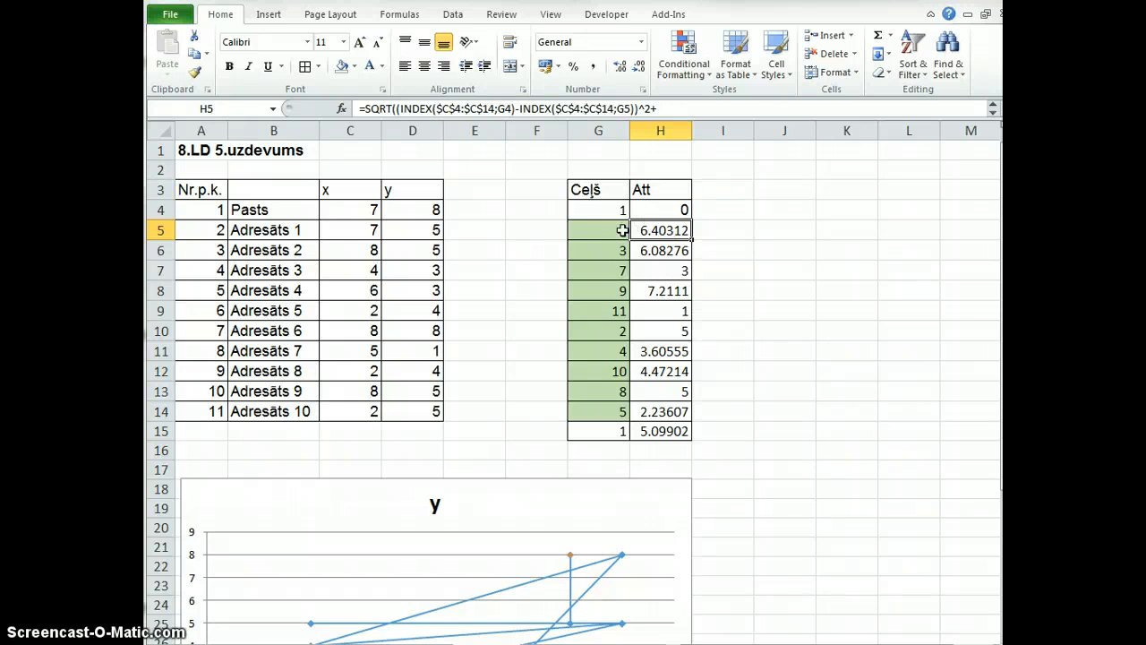
Step: Remove the fill color from the stops in G5:G14 and fill the empty cells F5:F14 with green
drag(618, 230, 618, 412)
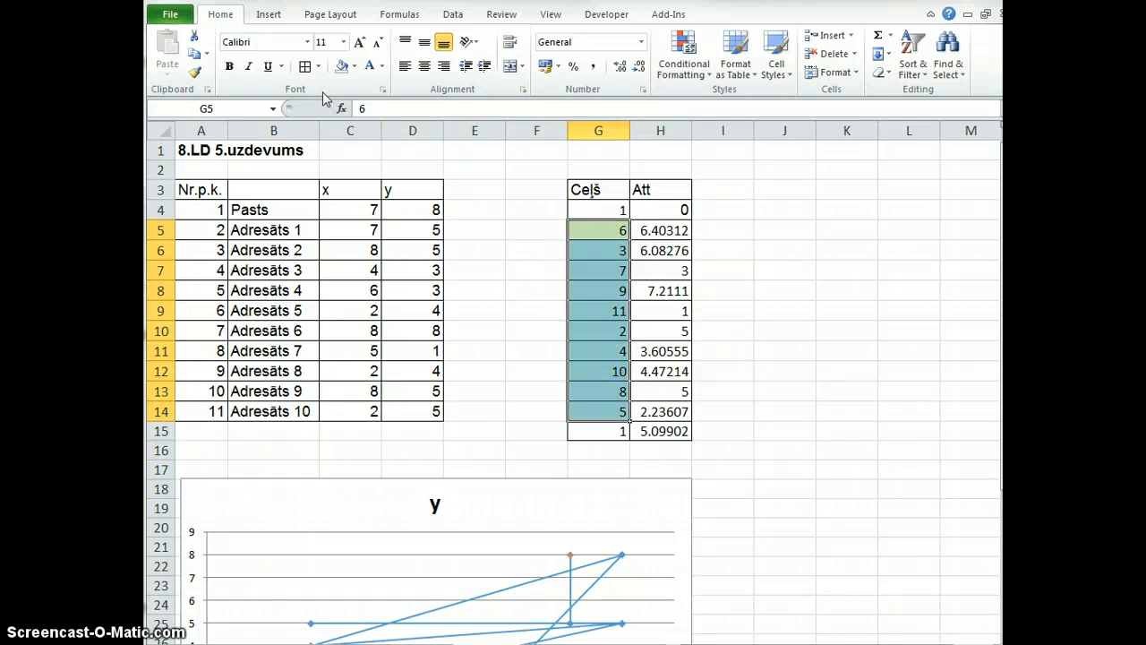
click(341, 66)
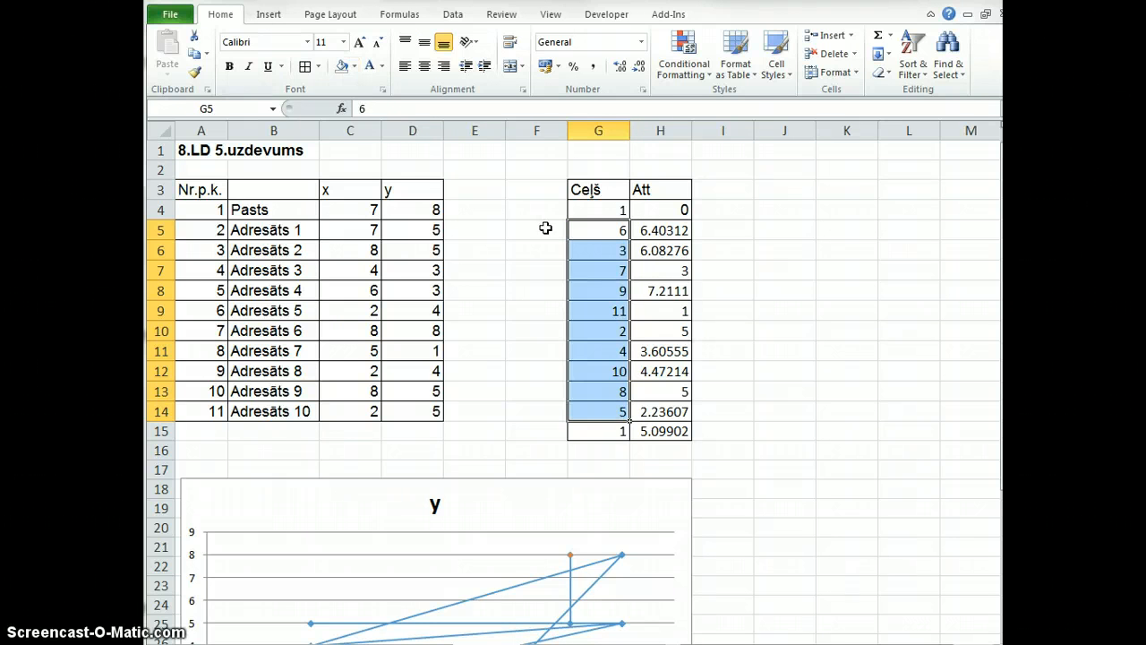
drag(545, 228, 546, 409)
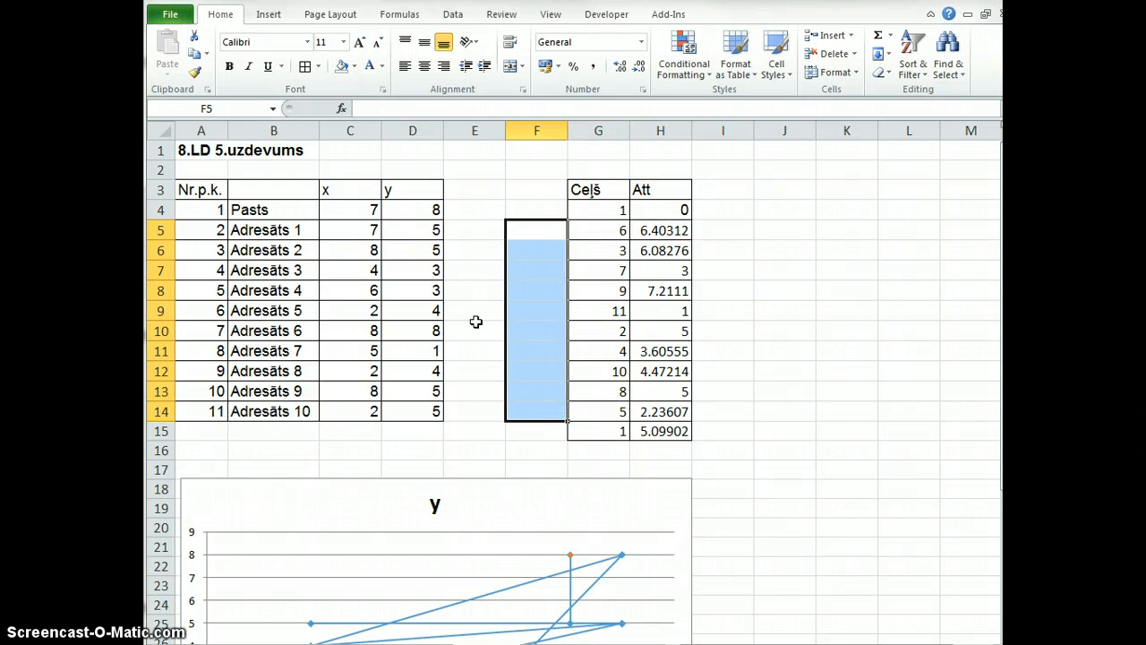
click(355, 66)
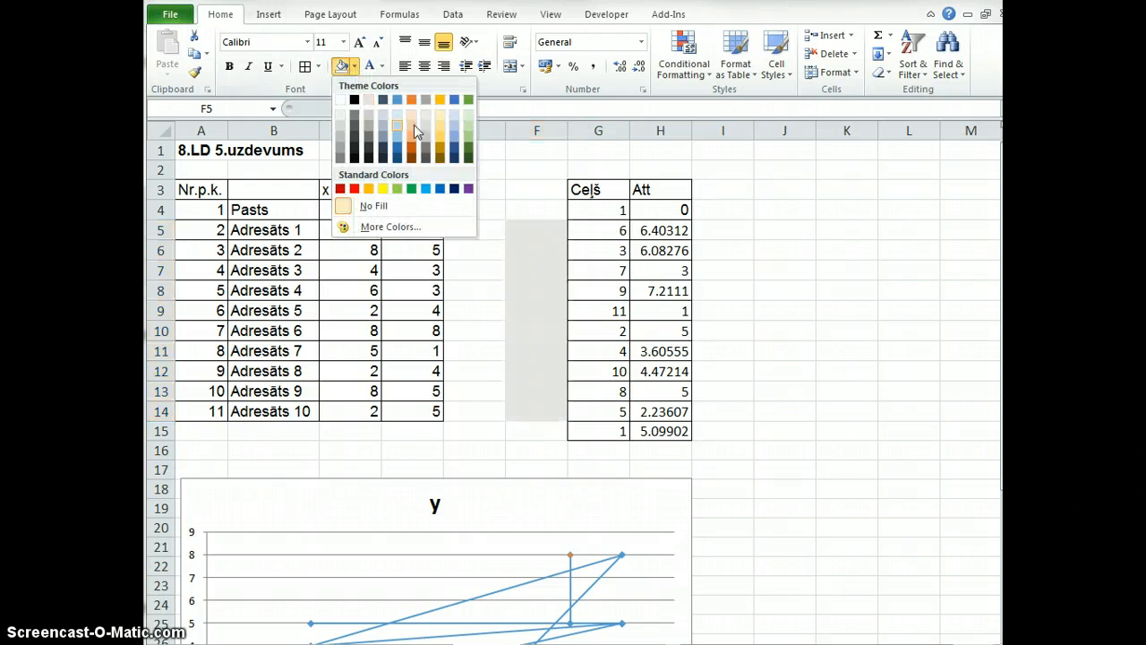
click(469, 134)
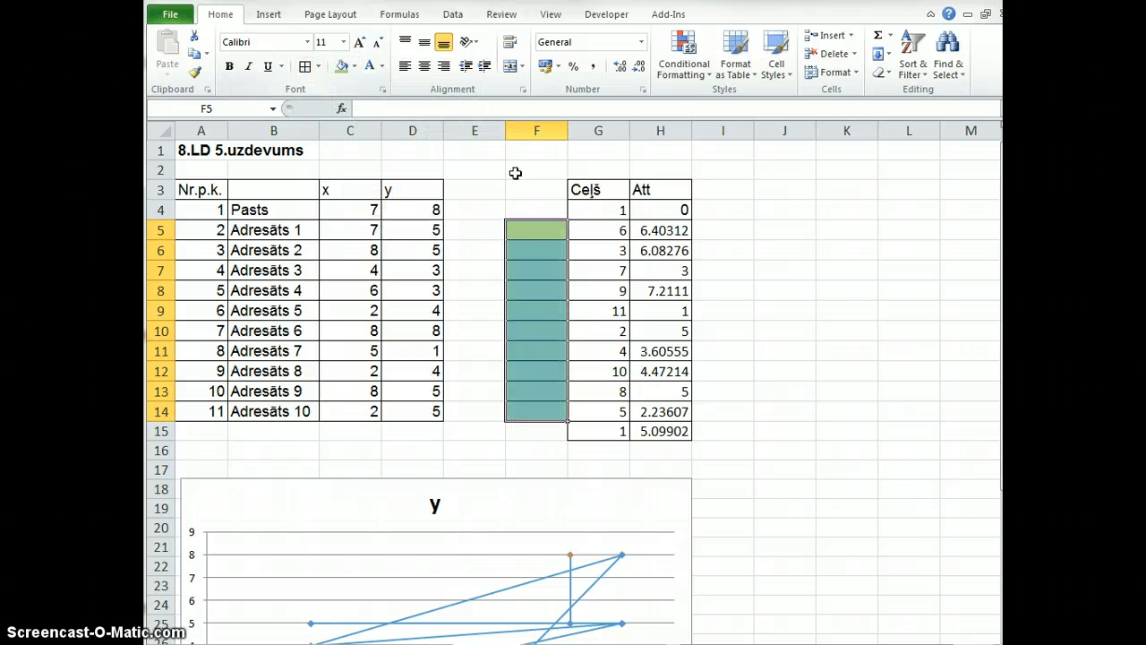
Step: Enter the heading Main. in F4 and number F5:F14 from 1 to 10 as a filled series
click(519, 205)
text(Main.)
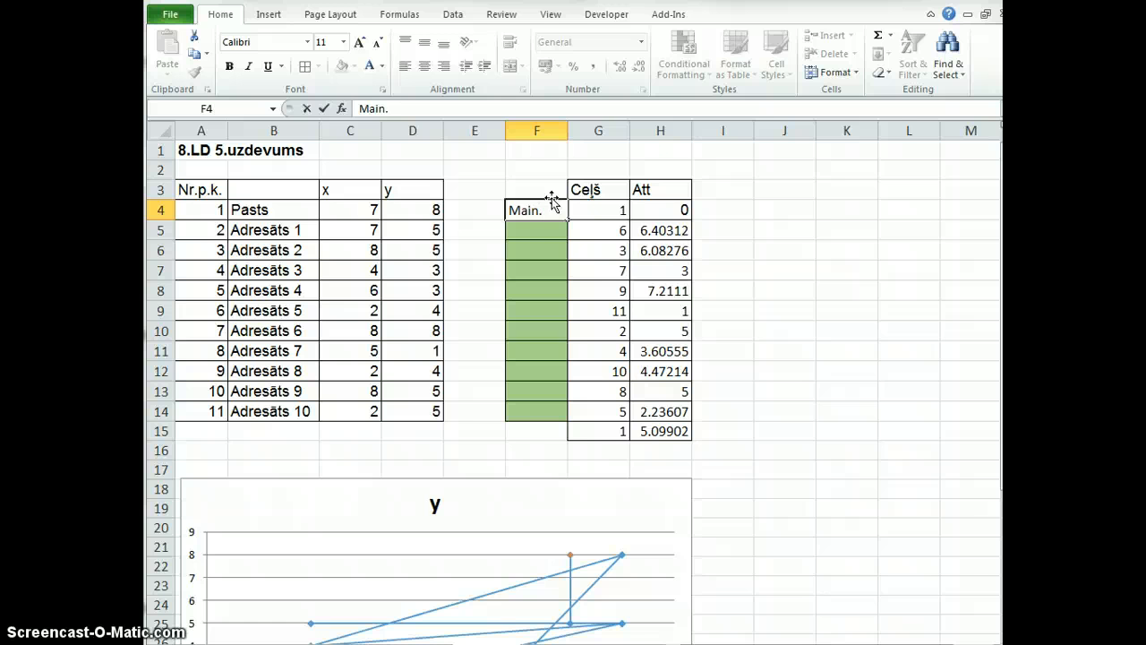
click(570, 304)
drag(542, 230, 542, 412)
click(530, 232)
text(1)
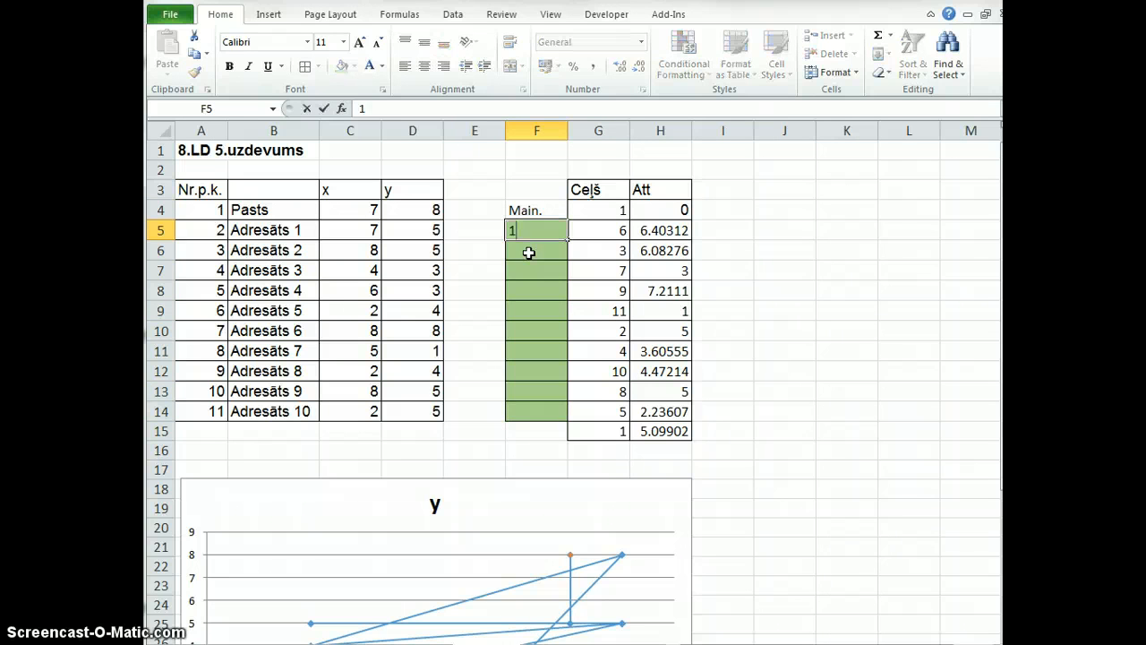
key(Return)
text(2)
drag(536, 232, 555, 411)
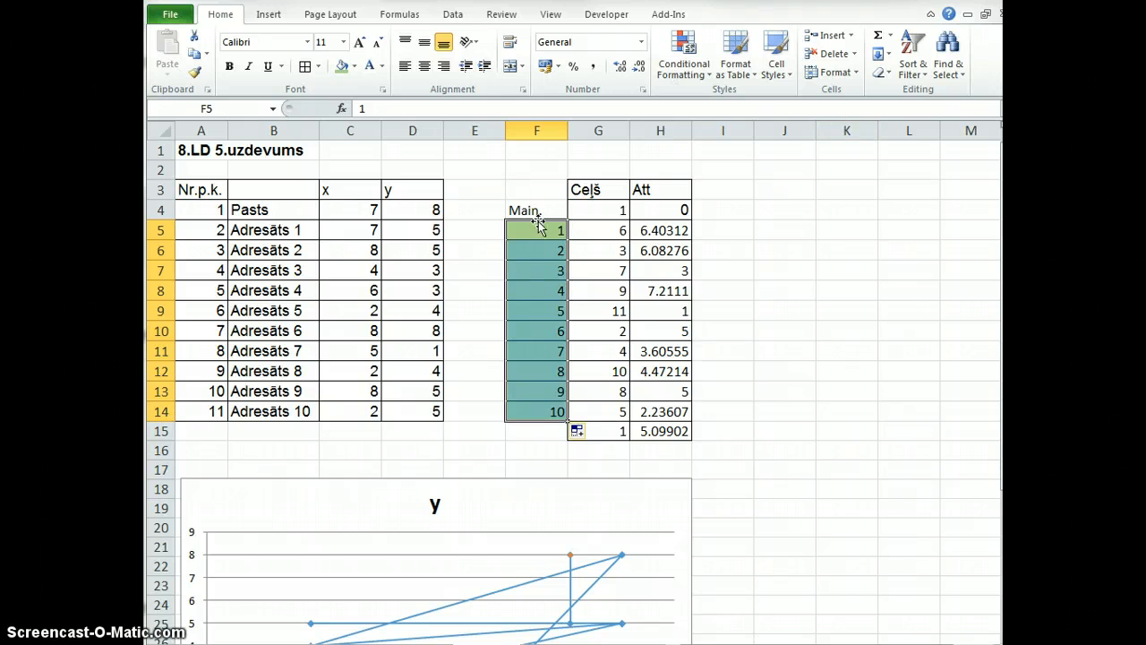
drag(541, 230, 558, 416)
click(550, 234)
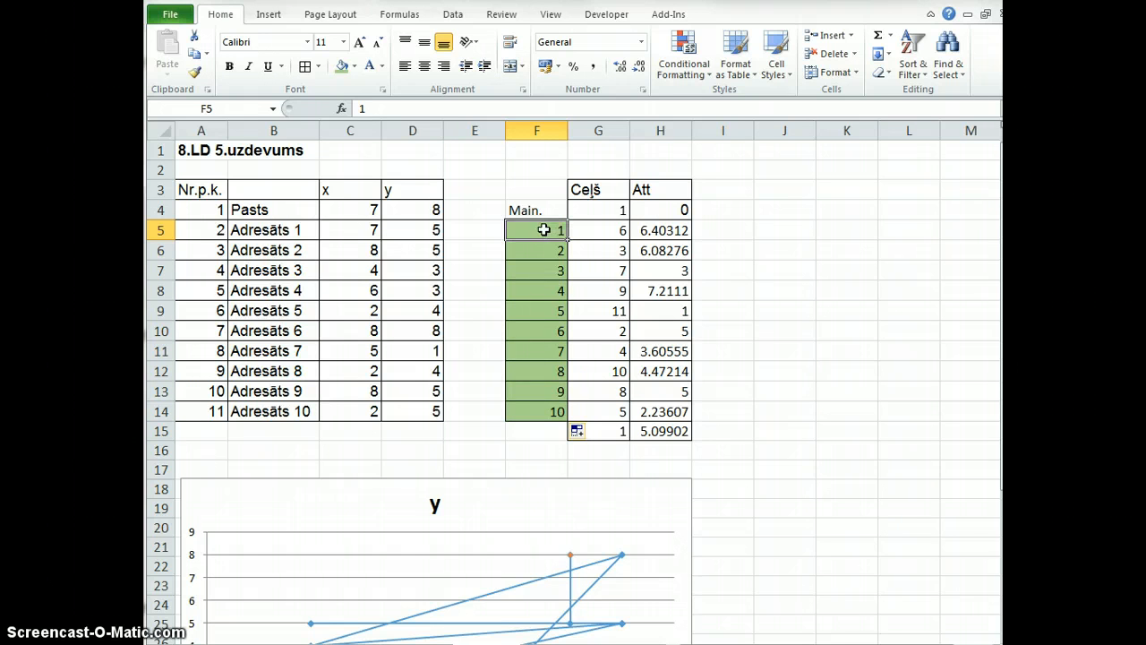
drag(544, 230, 548, 418)
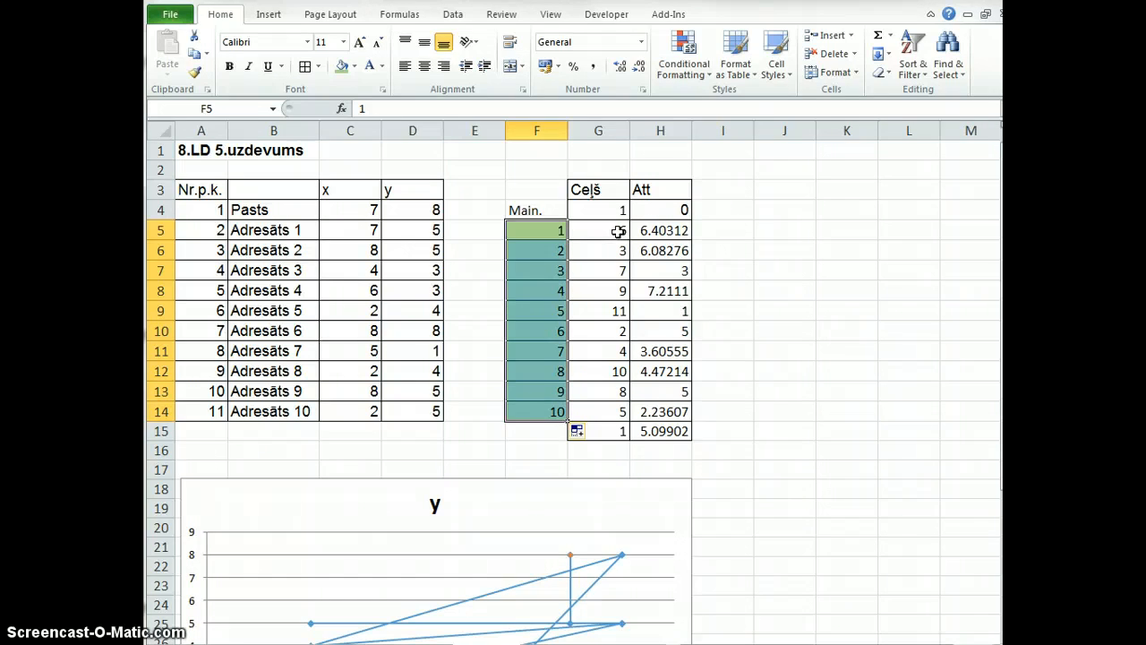
drag(617, 229, 614, 405)
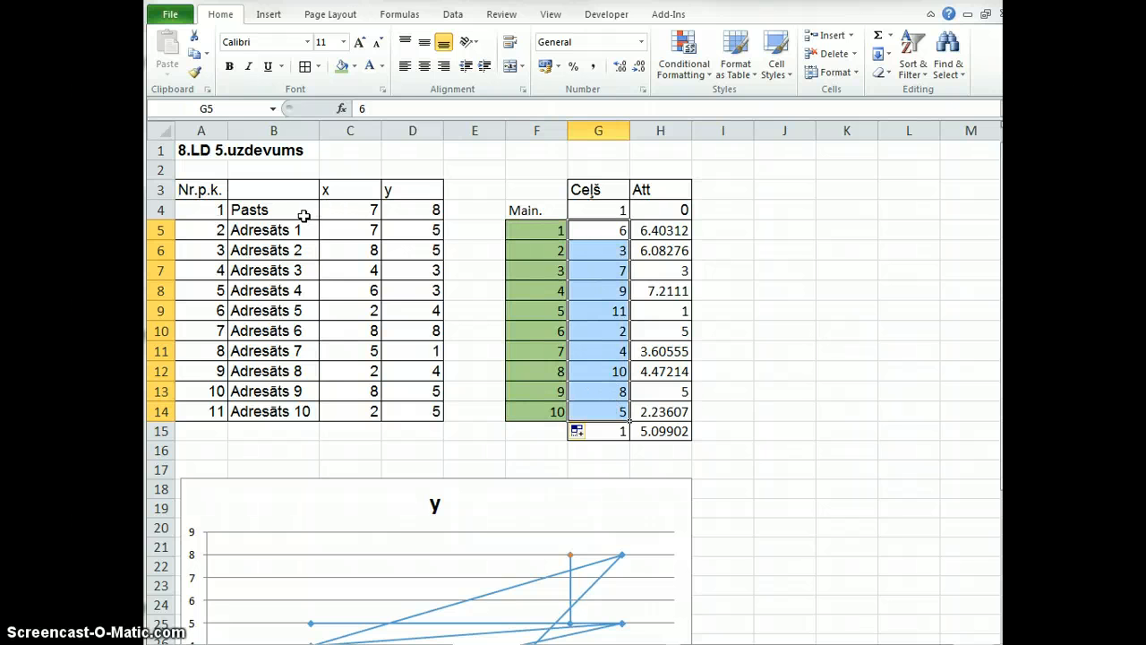
Step: Replace the stop order in G5:G14 with the ascending sequence 2 to 11
click(602, 231)
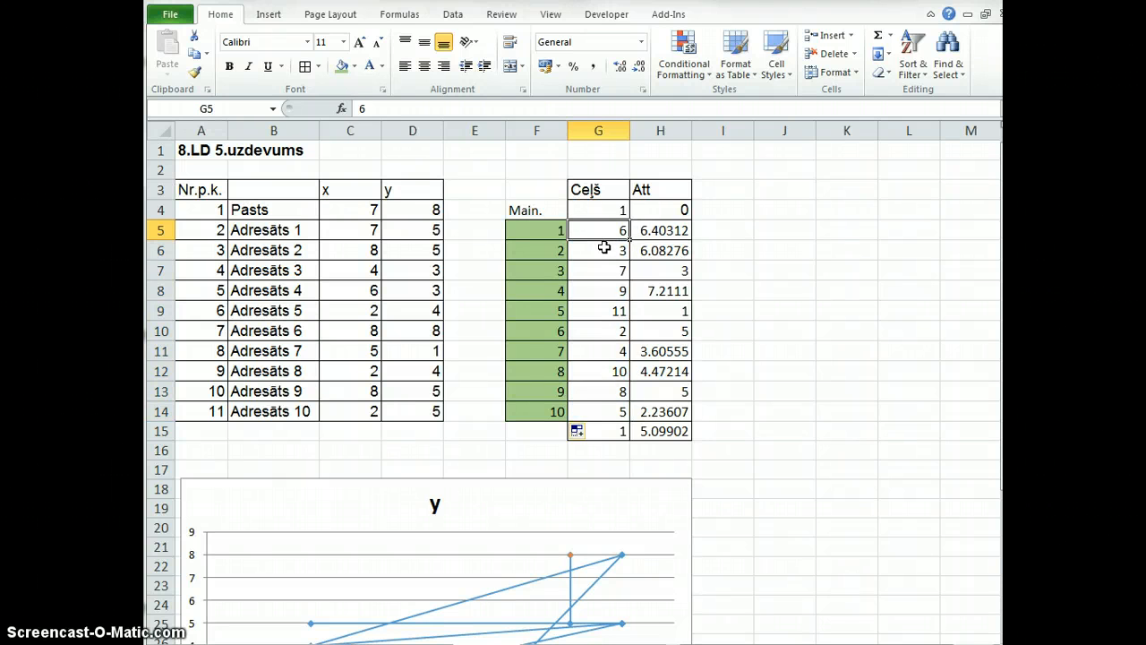
text(2)
key(Return)
drag(606, 213, 628, 415)
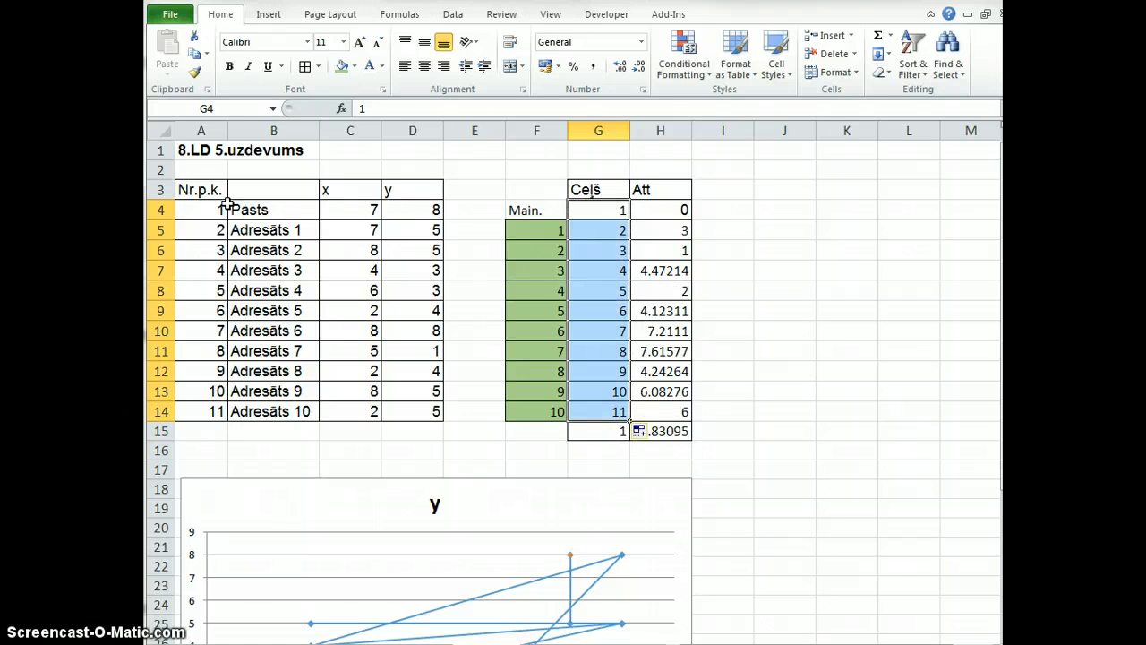
drag(222, 211, 206, 404)
drag(618, 212, 605, 430)
click(605, 430)
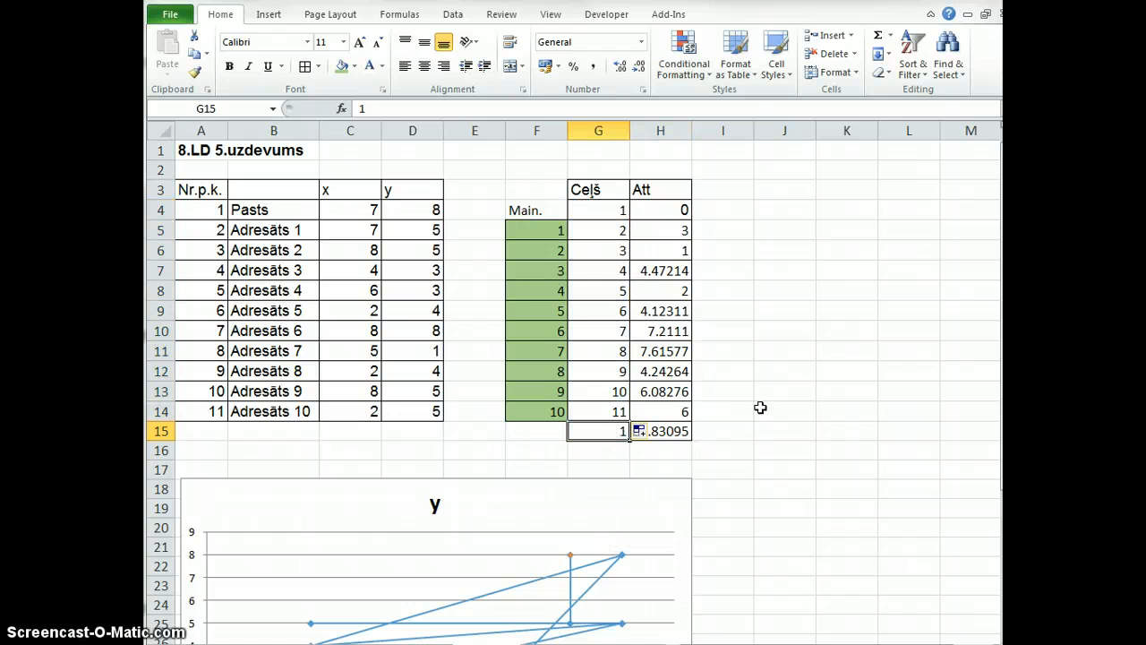
drag(555, 224, 555, 428)
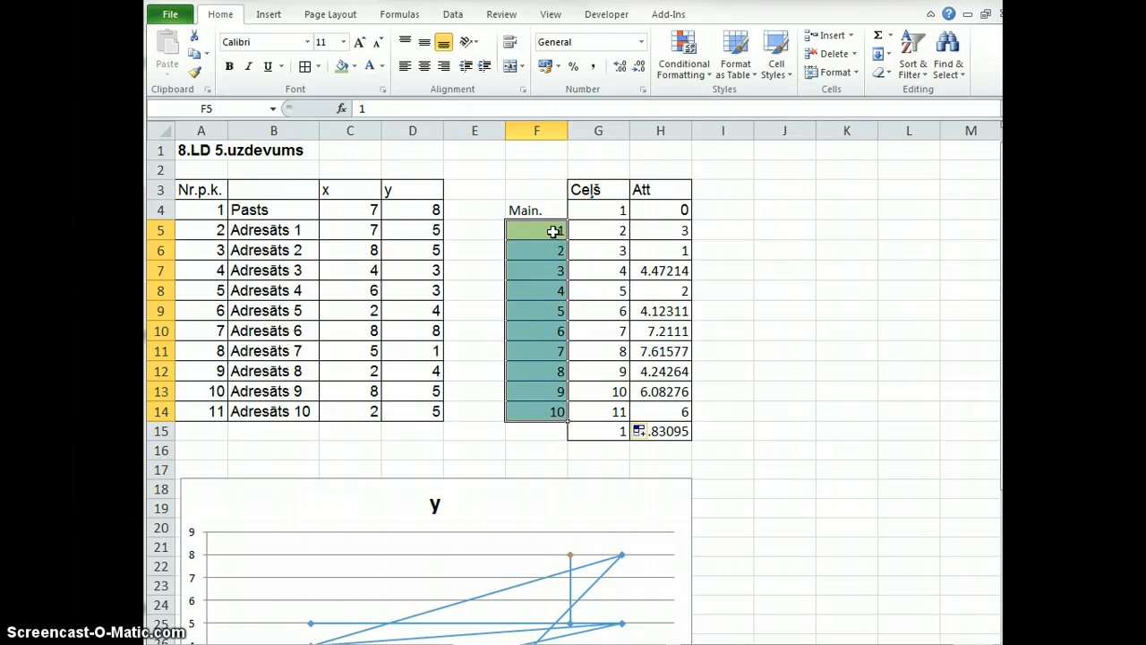
drag(609, 233, 605, 414)
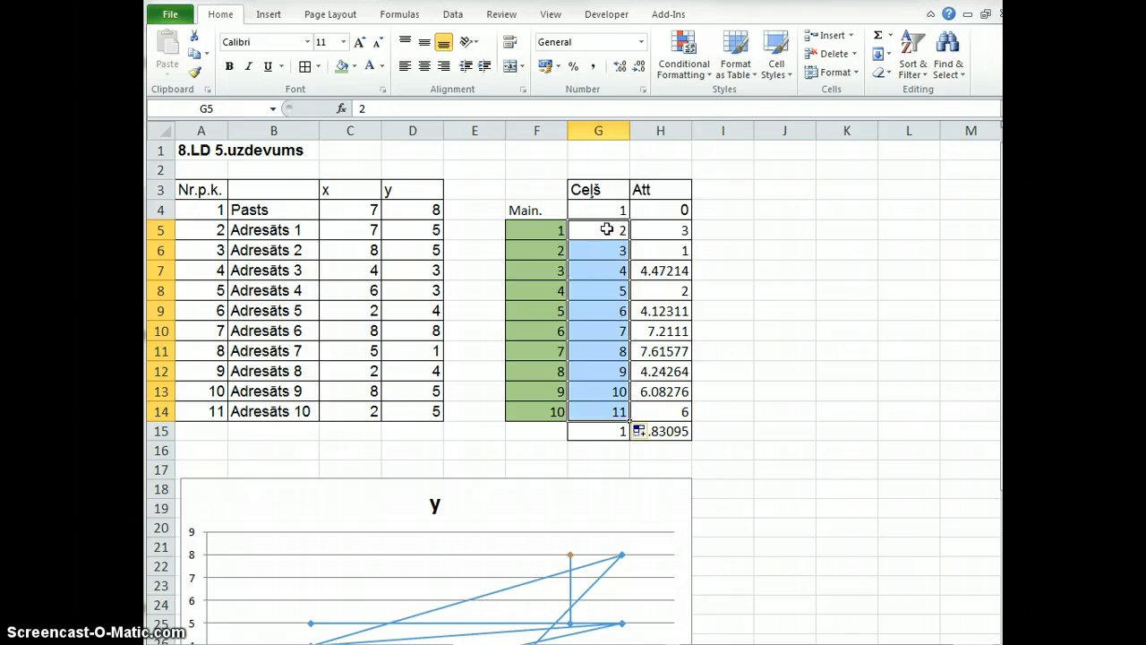
drag(607, 230, 602, 408)
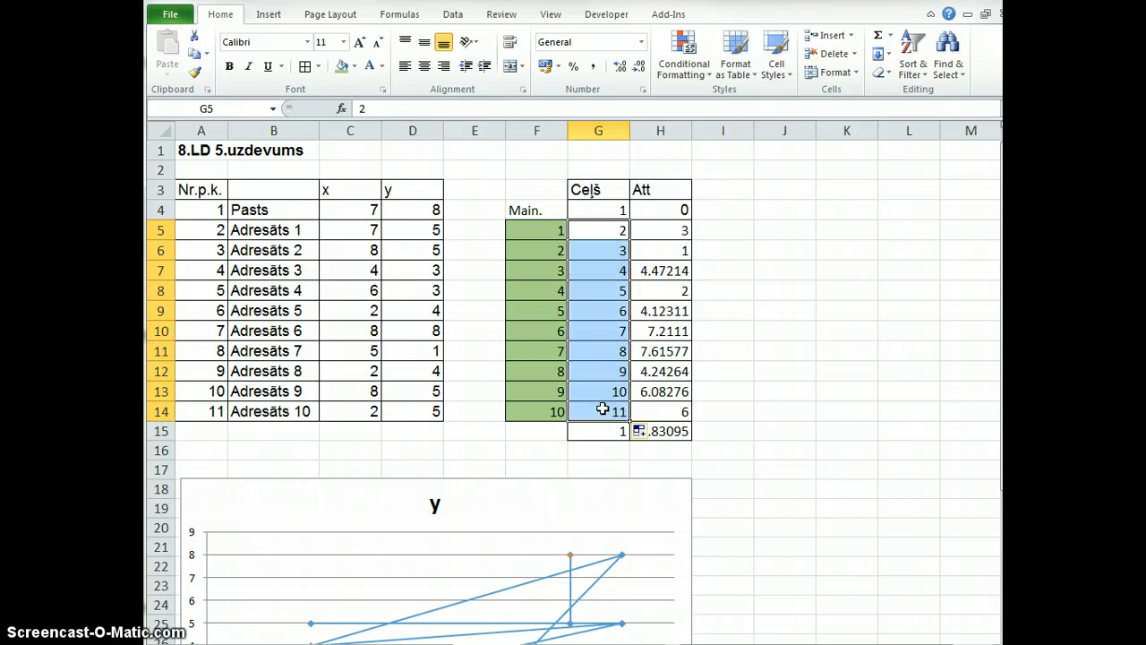
drag(623, 233, 598, 414)
Step: Enter the formula =F5+1 in G5 to derive the first stop from its variable cell
click(598, 229)
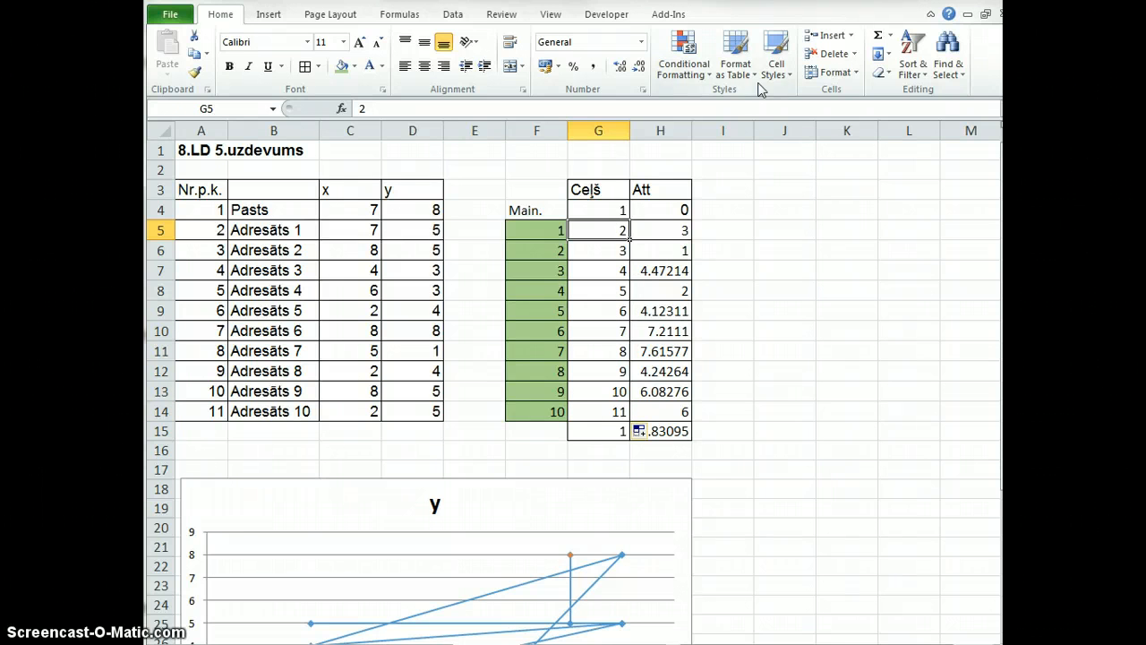
text(=)
key(Left)
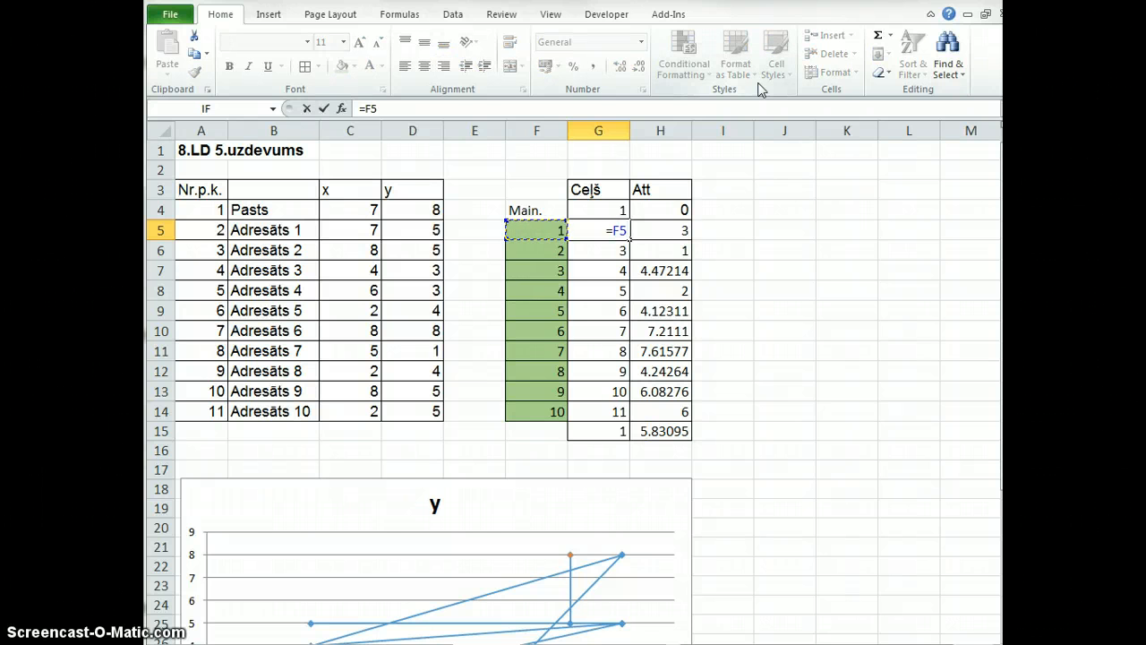
text(+1)
key(Return)
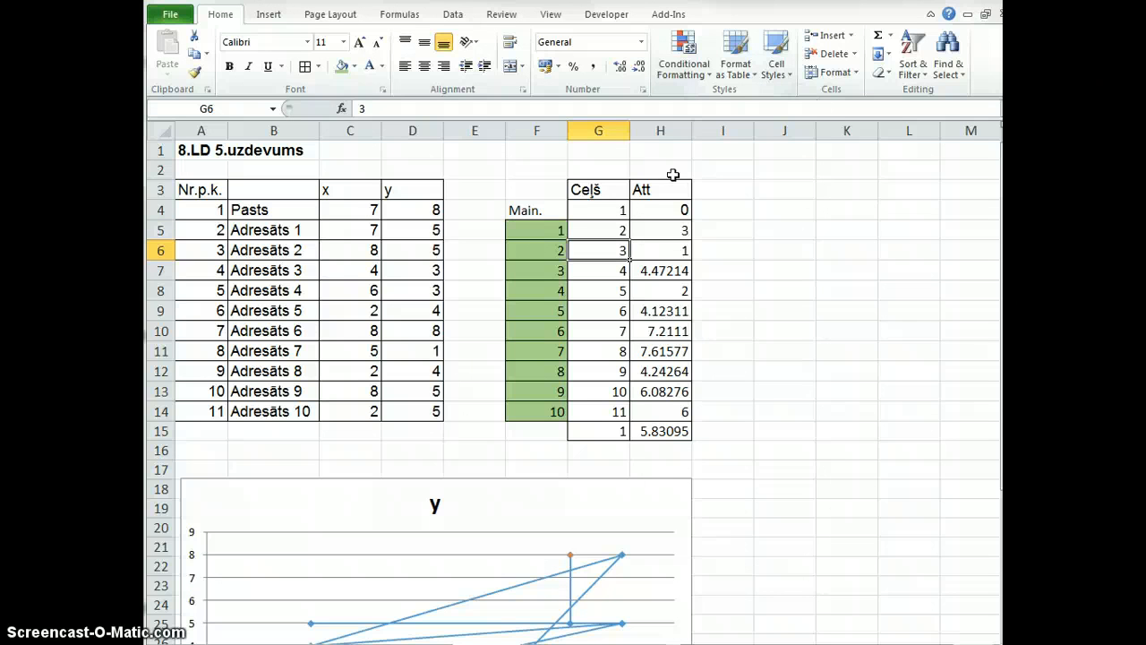
Step: Copy the G5 formula down to G14 so every stop is derived from its variable cell in column F
click(617, 226)
drag(631, 242, 630, 417)
drag(618, 232, 610, 410)
click(611, 388)
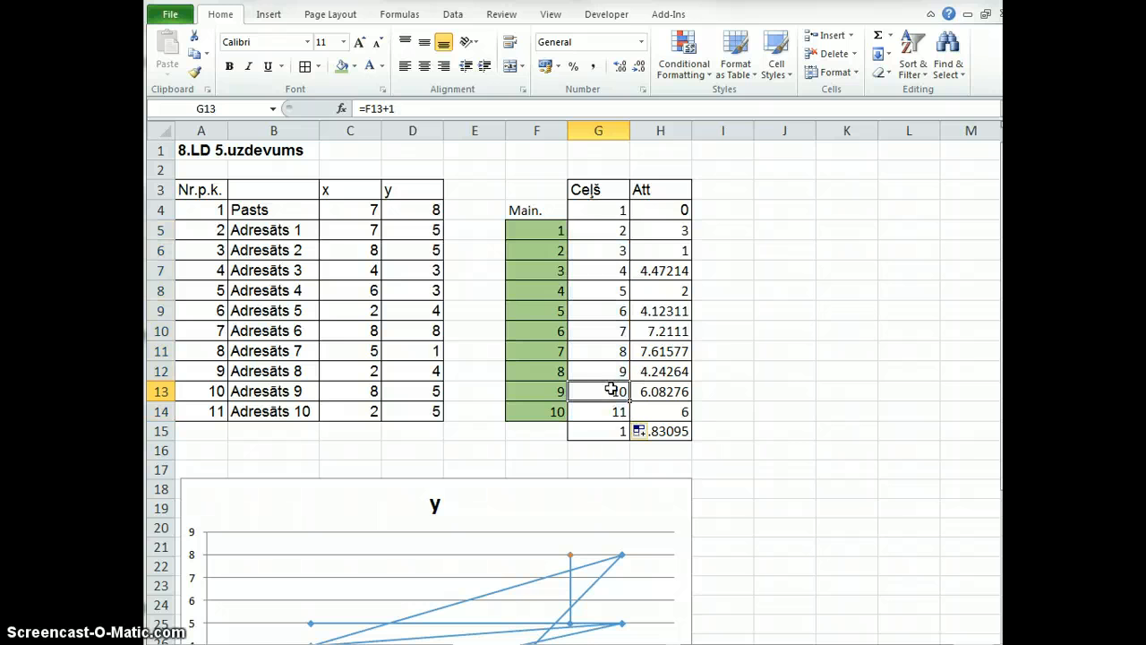
Step: Test the route with 5 in F8 and 4 in F9, and restore F5:F14 to the series 1 to 10
click(553, 291)
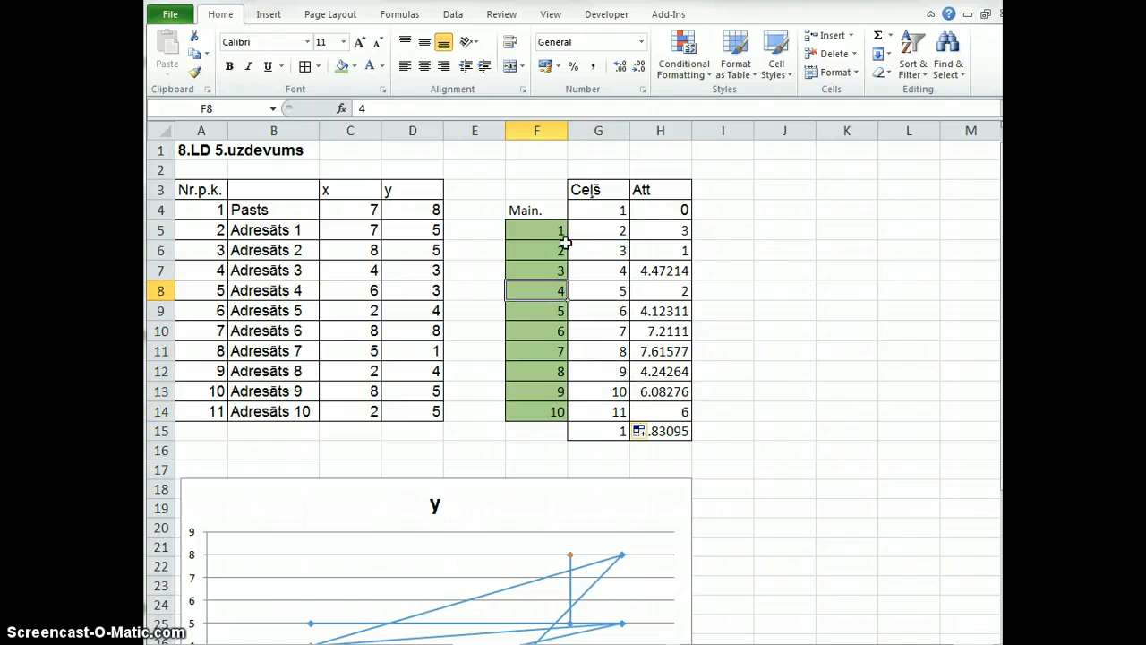
text(5)
key(Return)
text(4)
key(Return)
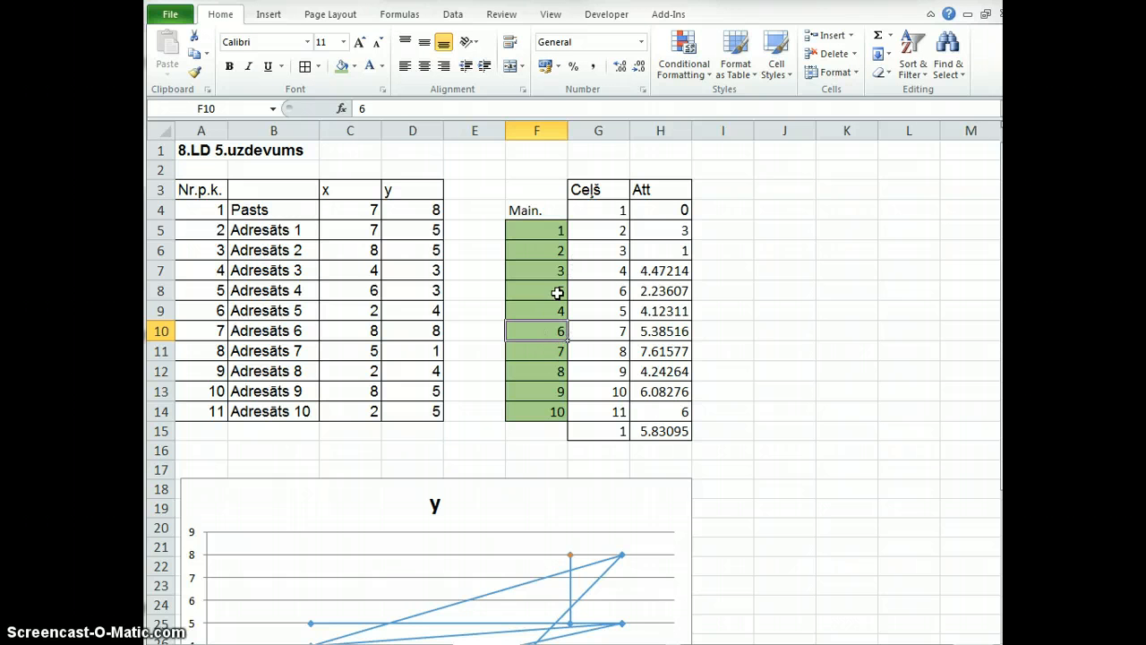
drag(556, 233, 571, 421)
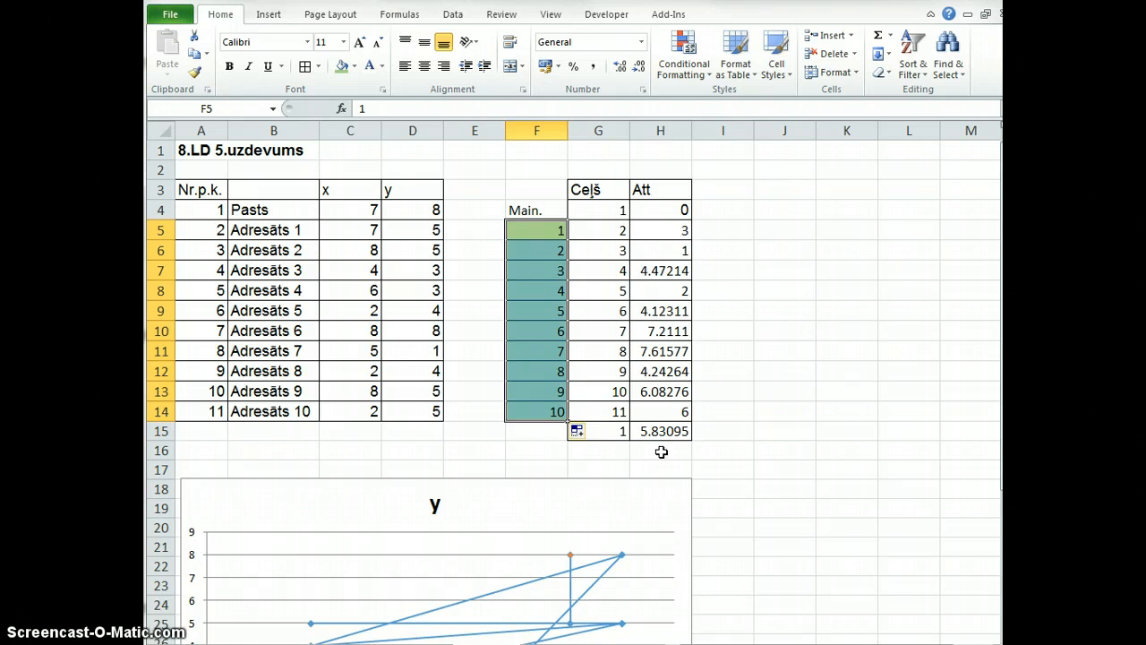
Step: Enter =SUM(H4:H15) in H16 to total the leg distances
drag(675, 215, 680, 432)
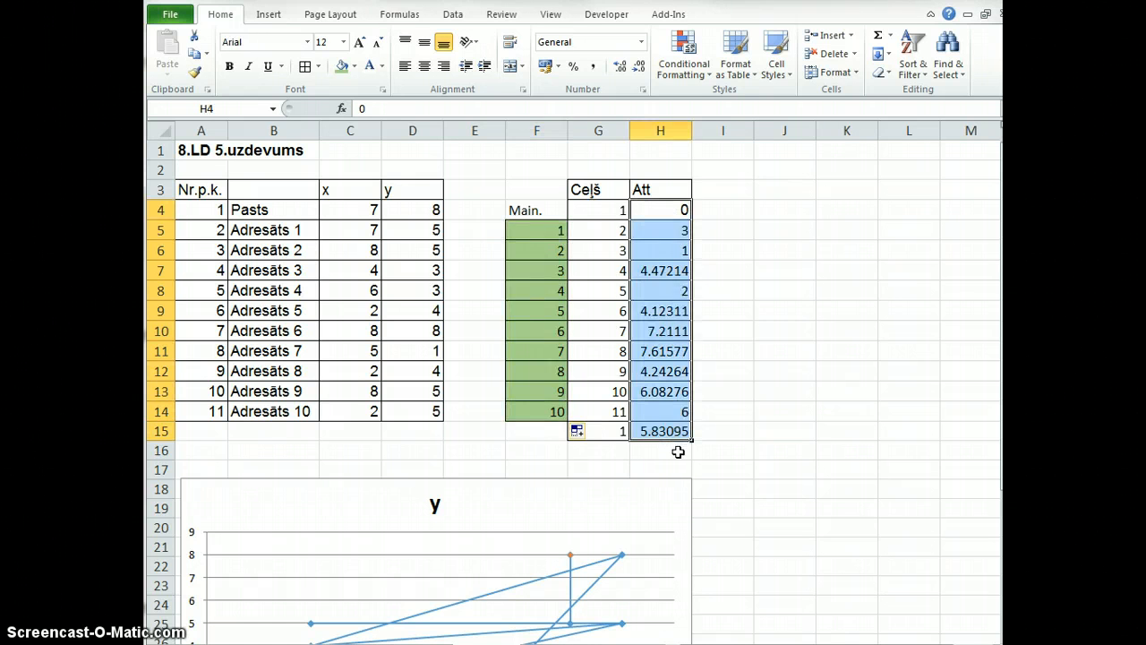
click(678, 452)
key(alt+equal)
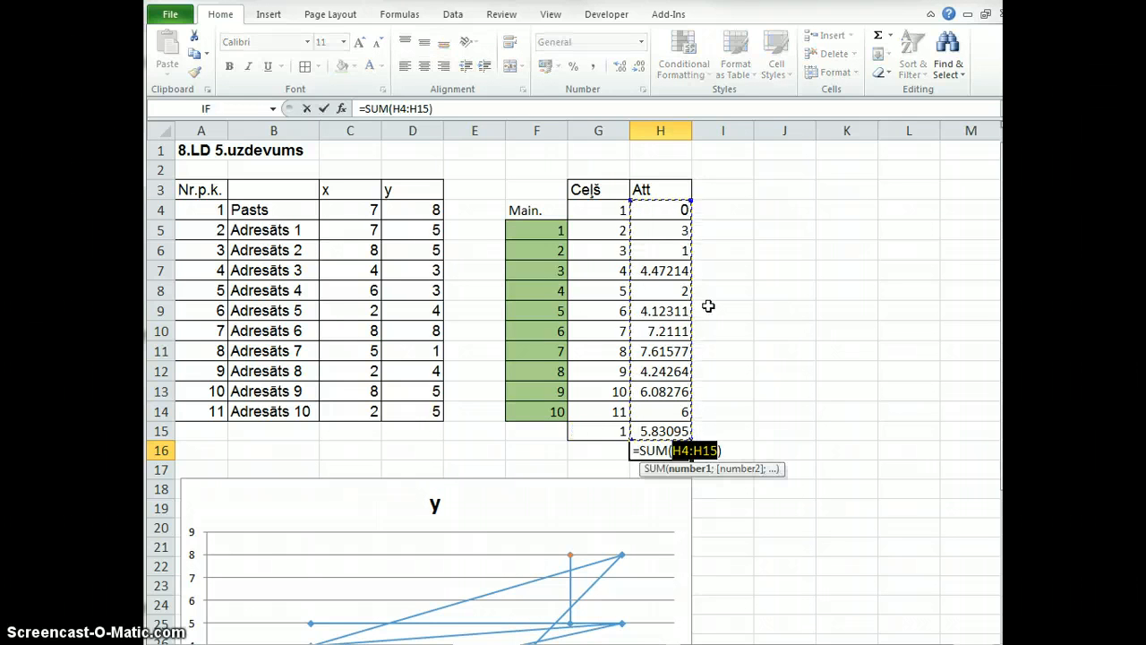
key(Return)
key(Up)
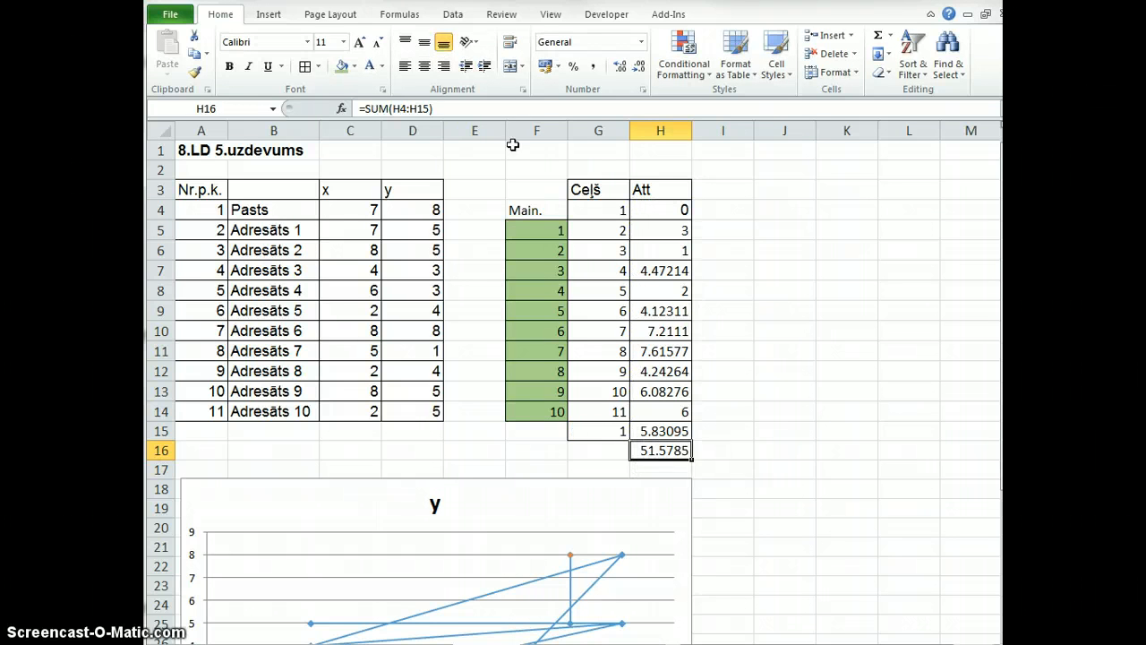
Step: Format the total in H16 with a dark red fill and bold text
click(355, 67)
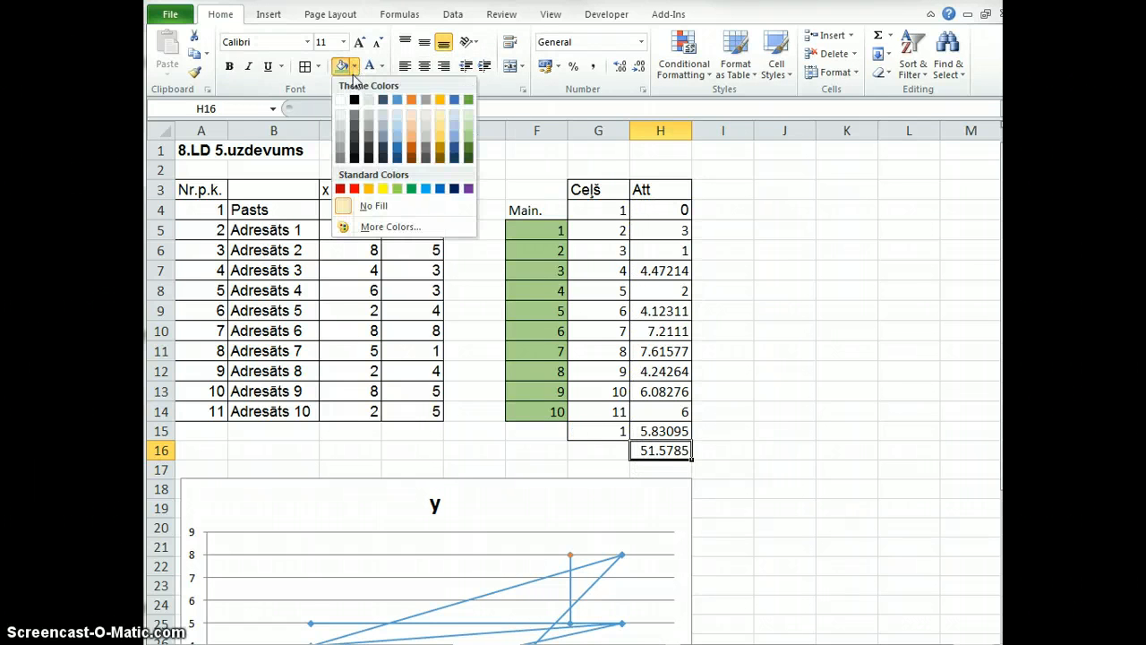
click(341, 188)
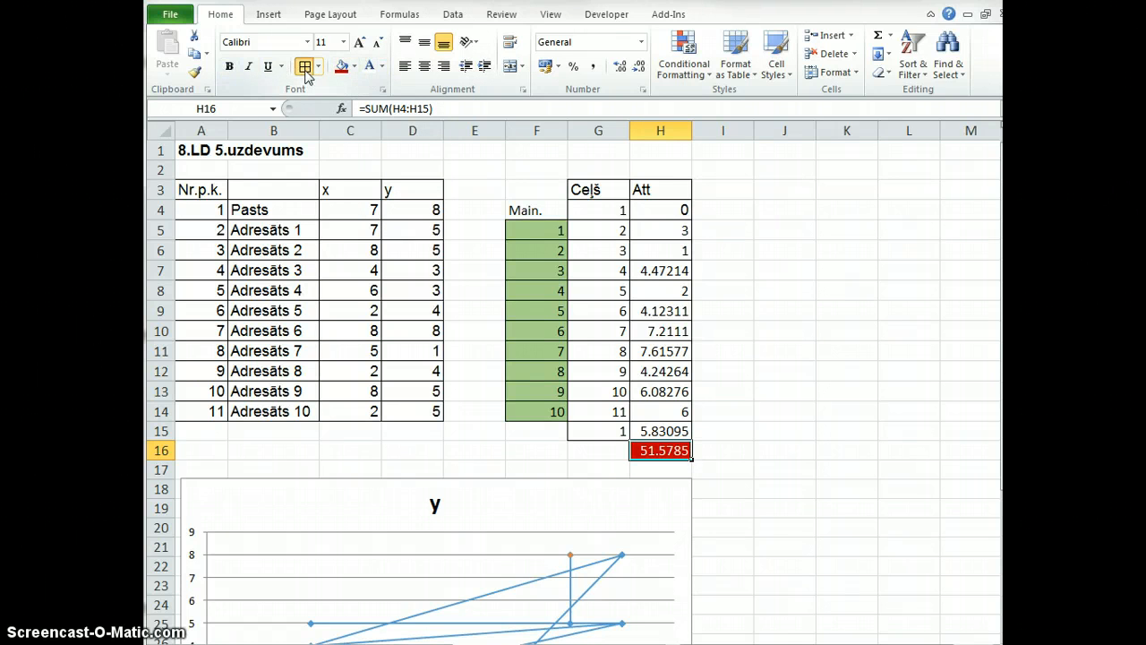
click(229, 66)
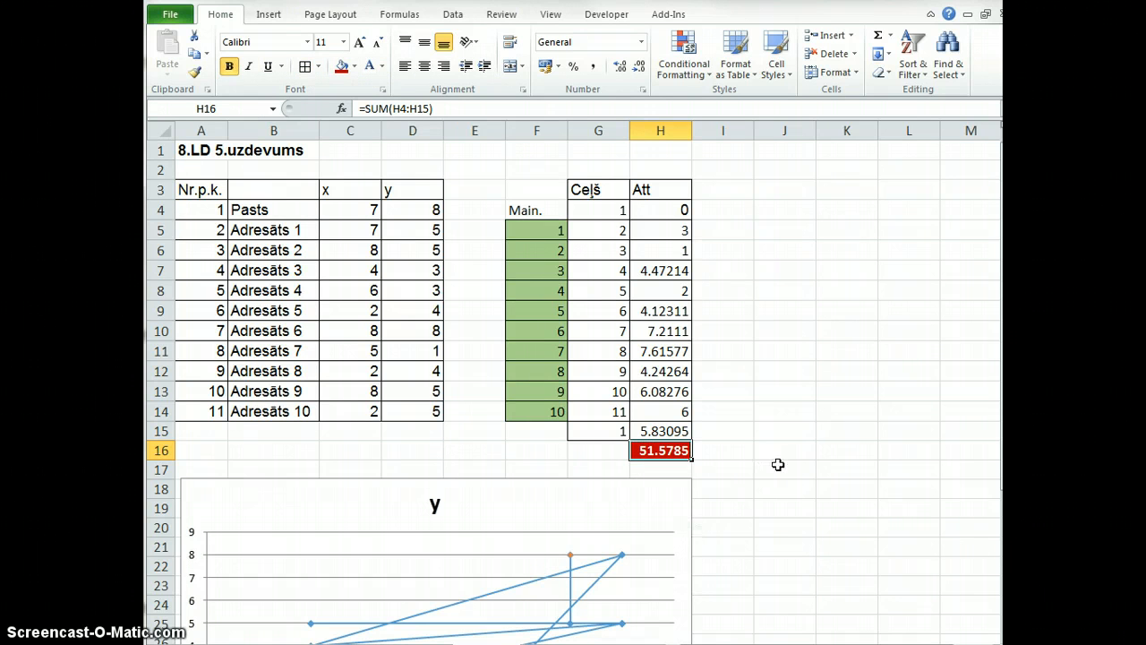
Step: Shrink the chart below the tables so that it ends within column F
click(660, 494)
drag(694, 481, 513, 465)
Step: Enter the headings x in I3 and y in J3 and apply all borders to I3:J15
click(718, 191)
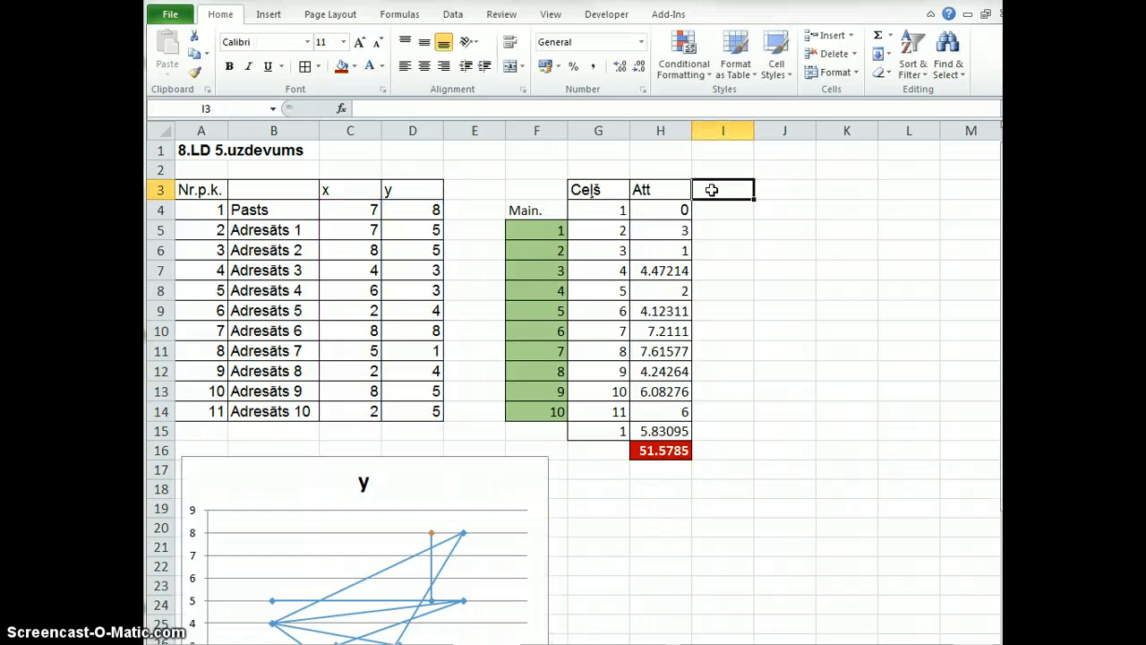
text(x)
key(Right)
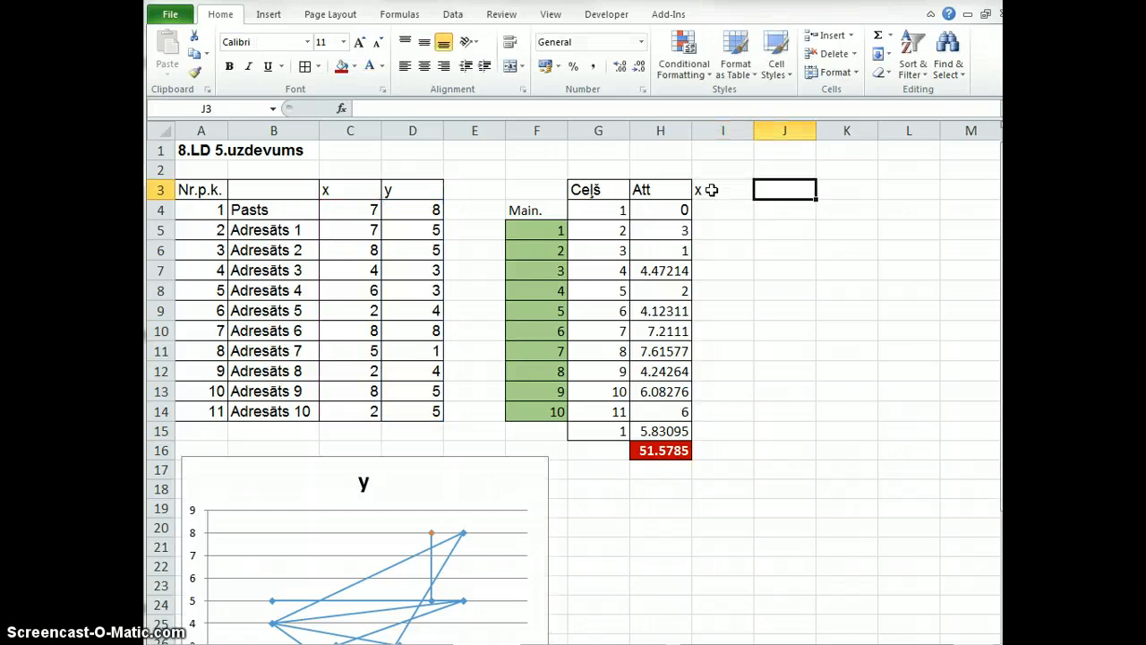
text(y)
key(Return)
drag(713, 191, 788, 431)
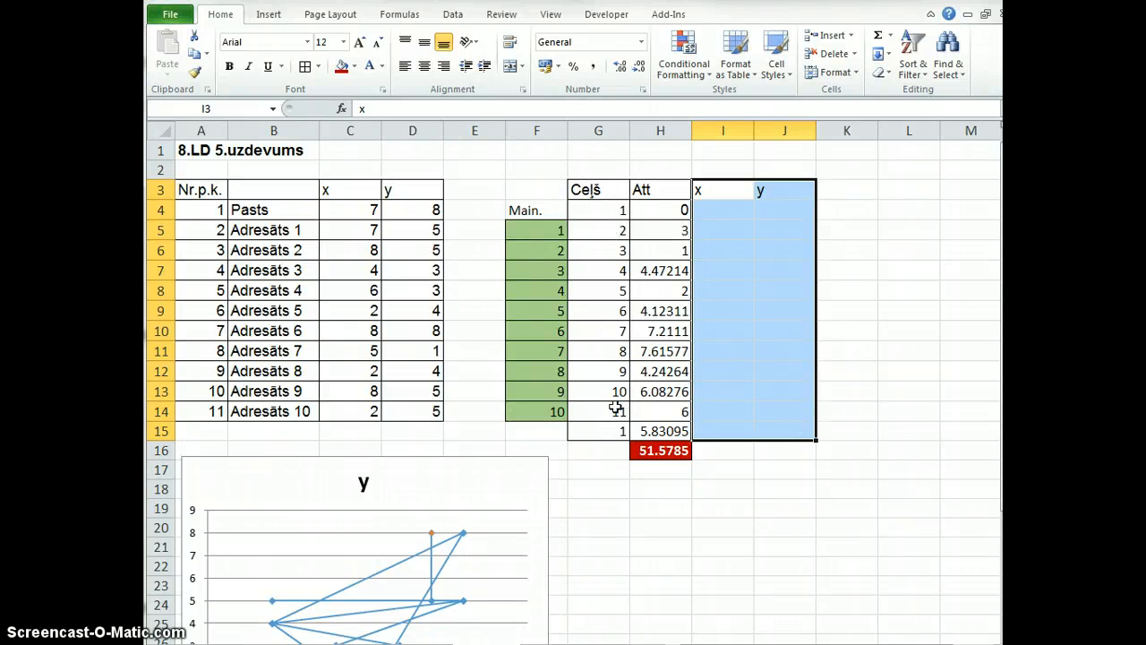
click(305, 67)
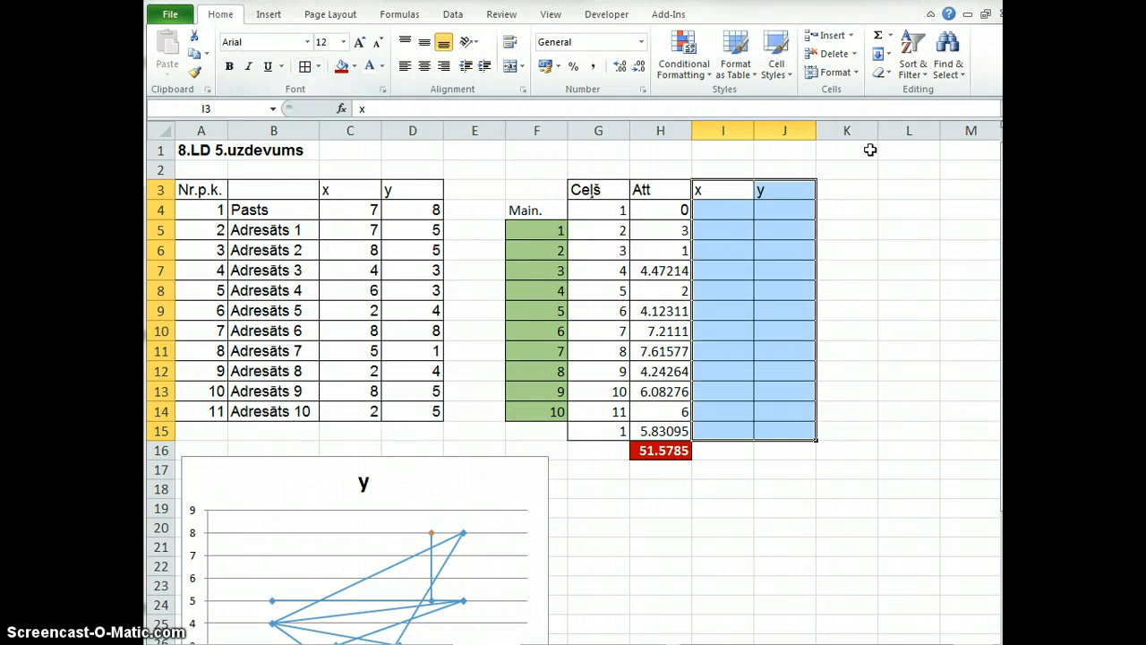
Step: Enter =INDEX(C$4:C$14;$G4) in I4 to look up the x coordinate of the first stop
click(733, 210)
text(=i)
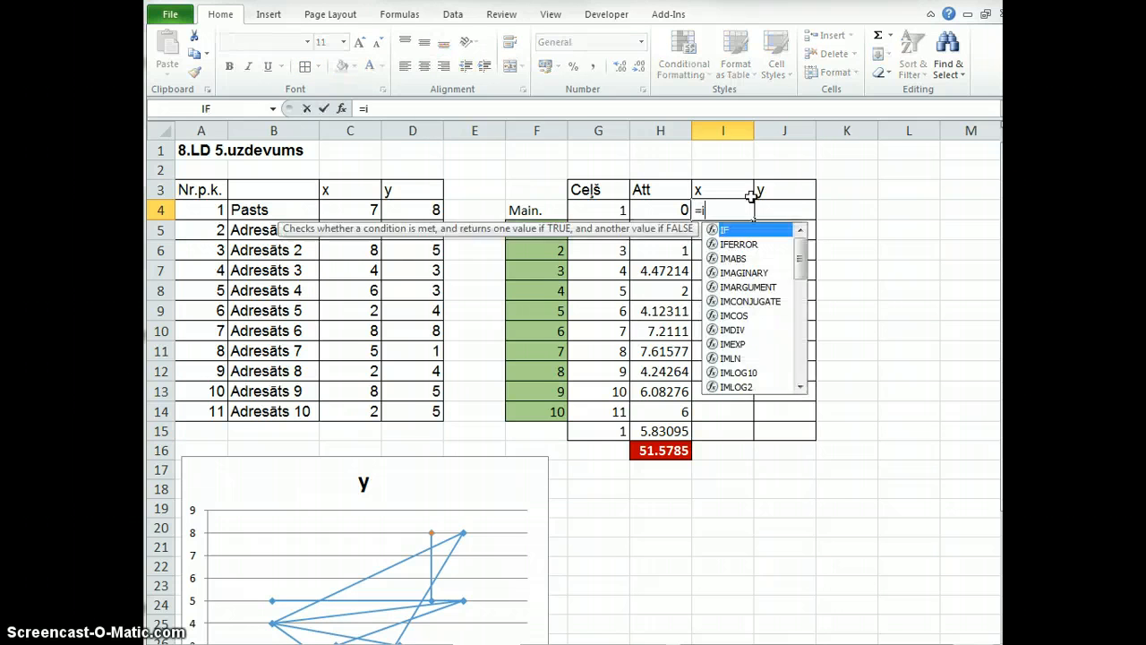
text(ndex)
key(Tab)
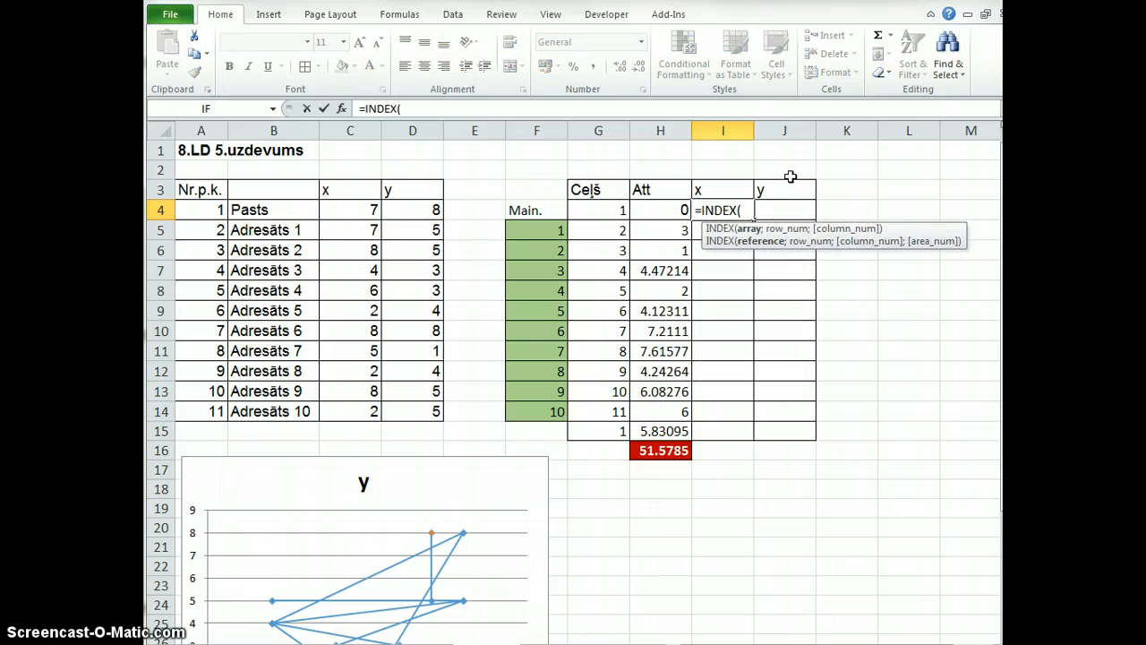
drag(345, 211, 353, 419)
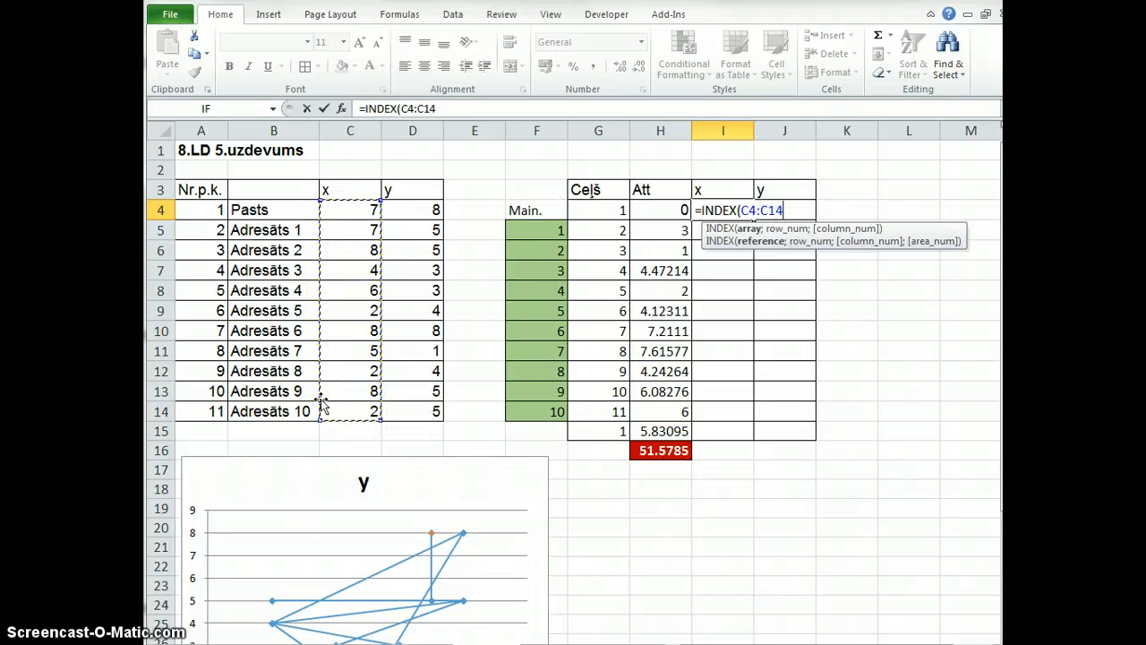
key(F4)
key(F4)
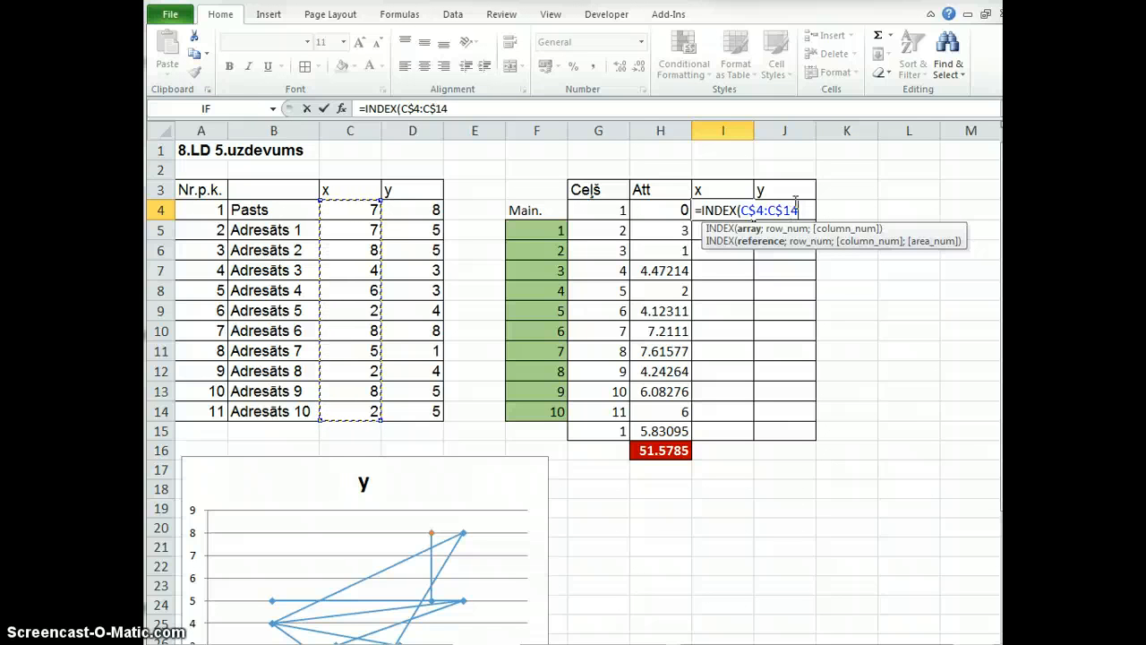
text(;)
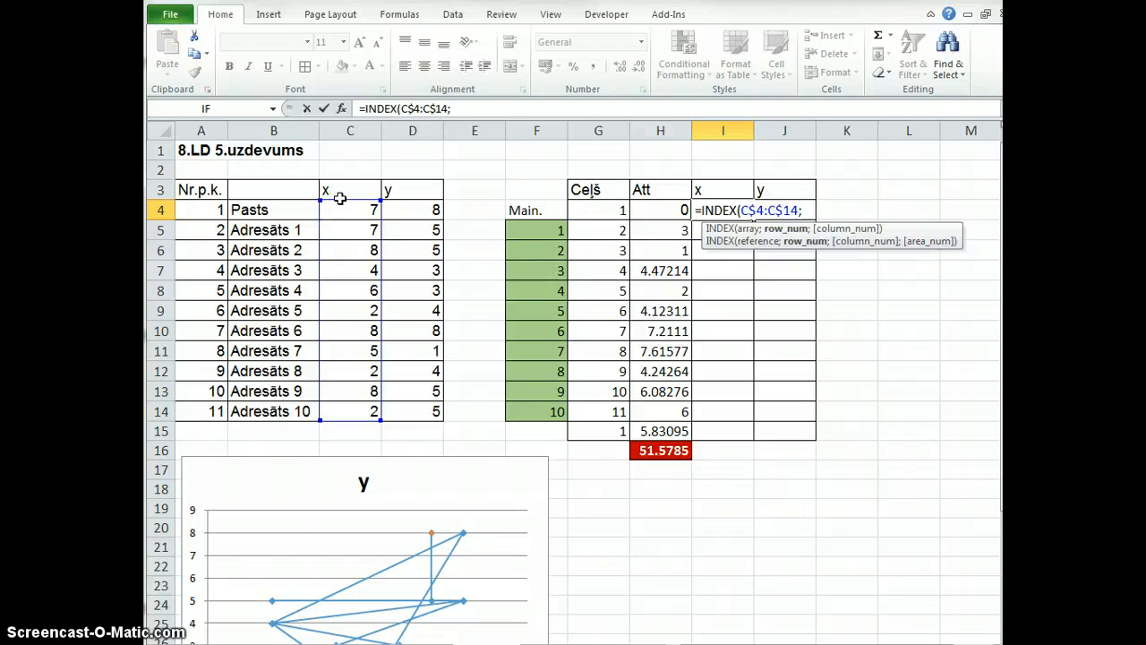
click(606, 210)
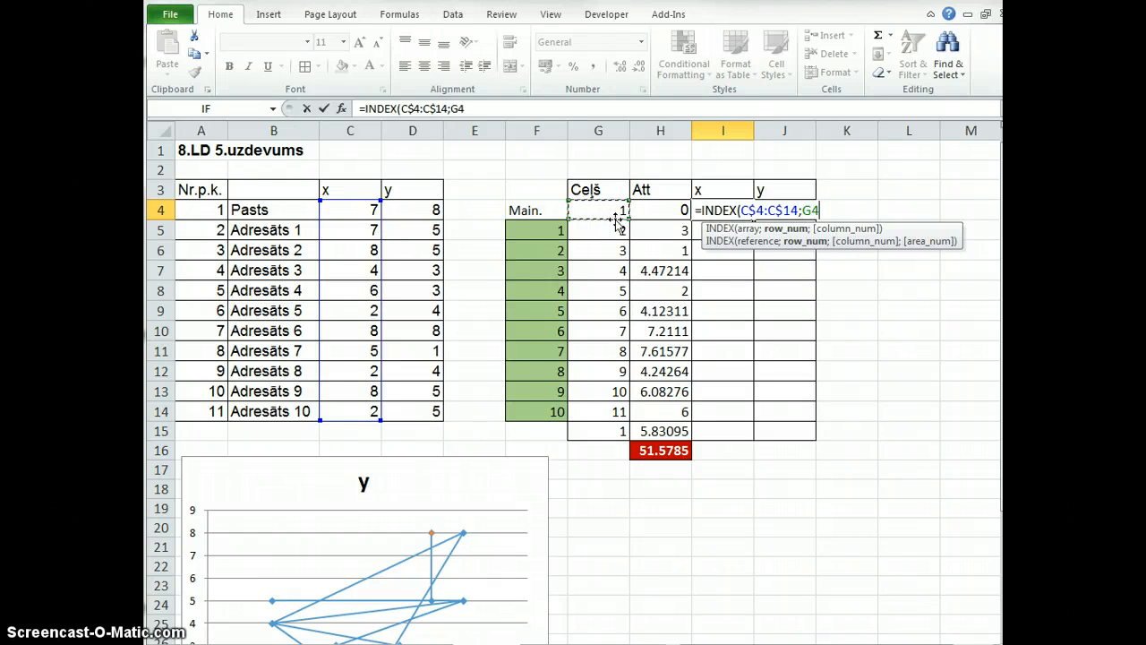
key(F4)
key(F4)
key(F4)
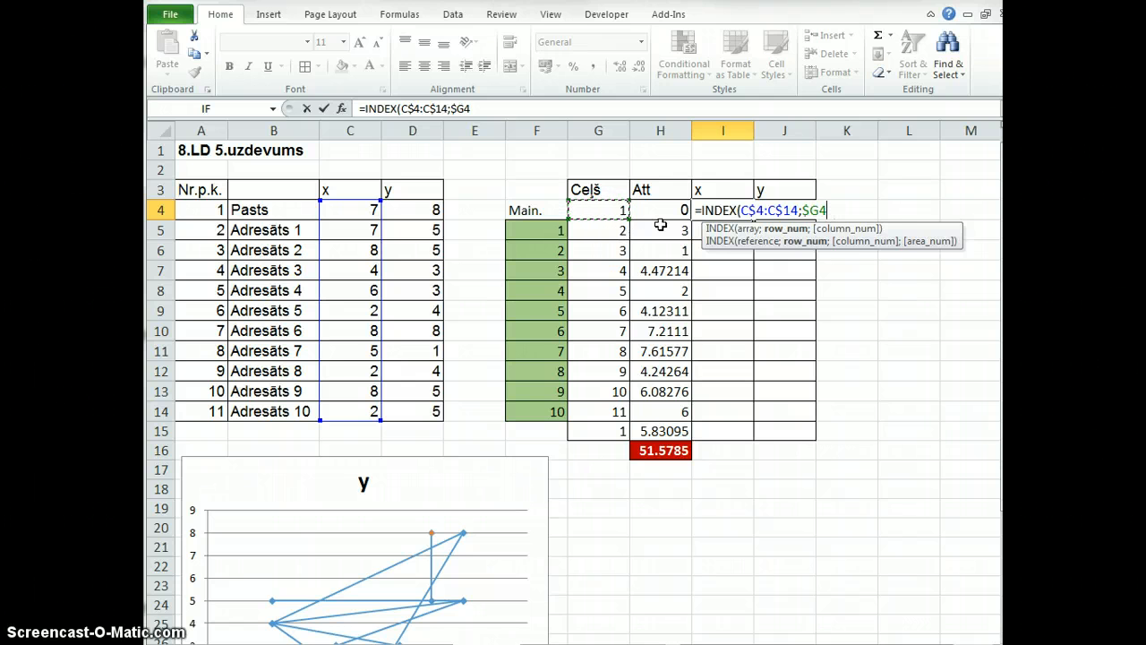
text())
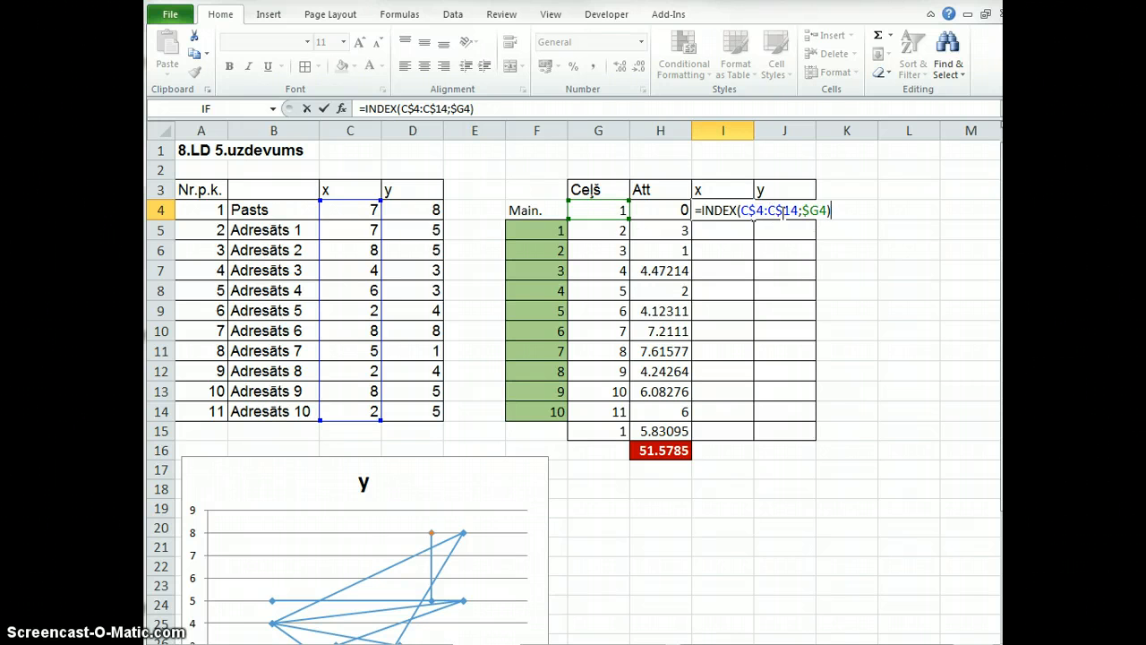
key(ctrl+Return)
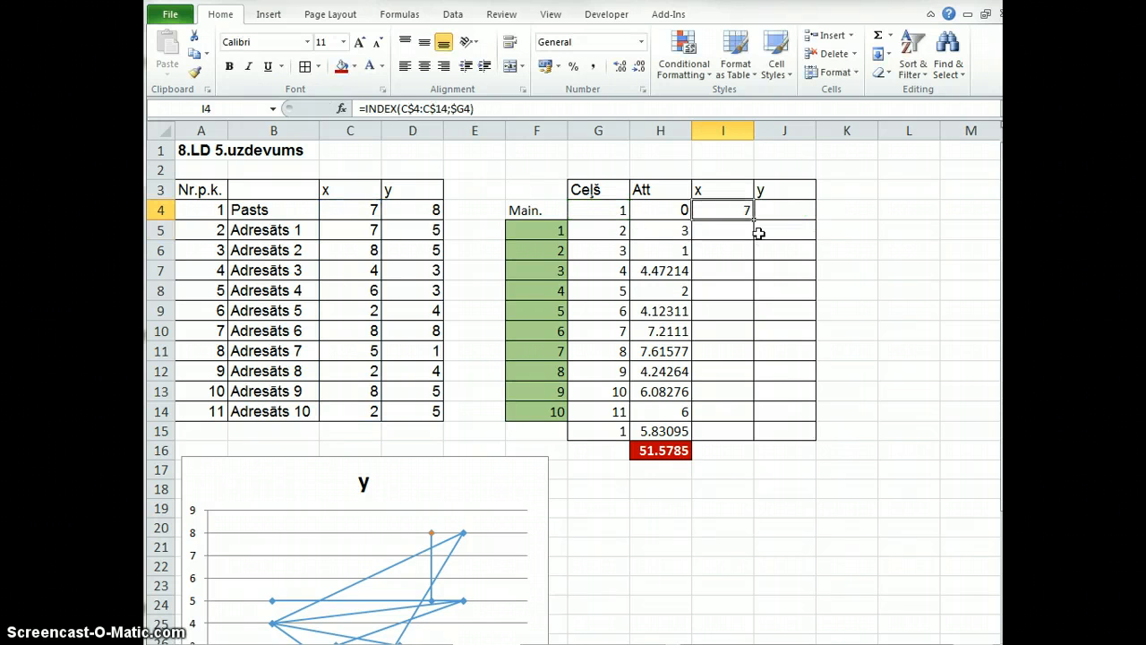
Step: Copy the I4 formula across I4:J15 and check the references in J4 and J13
drag(755, 219, 788, 430)
click(802, 209)
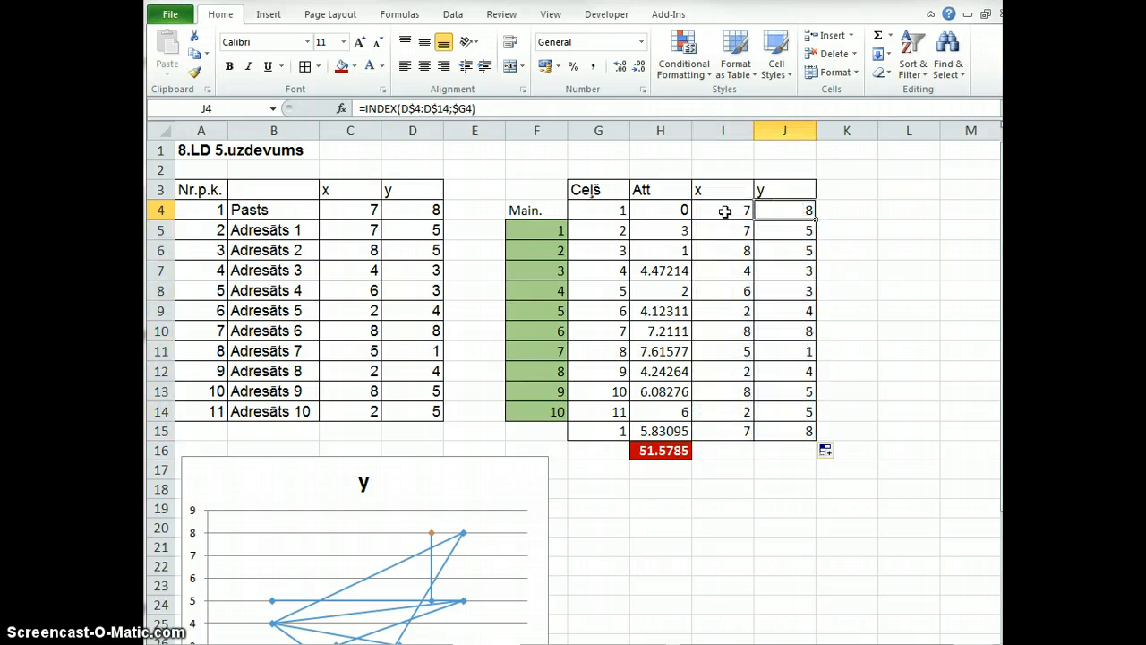
double_click(794, 210)
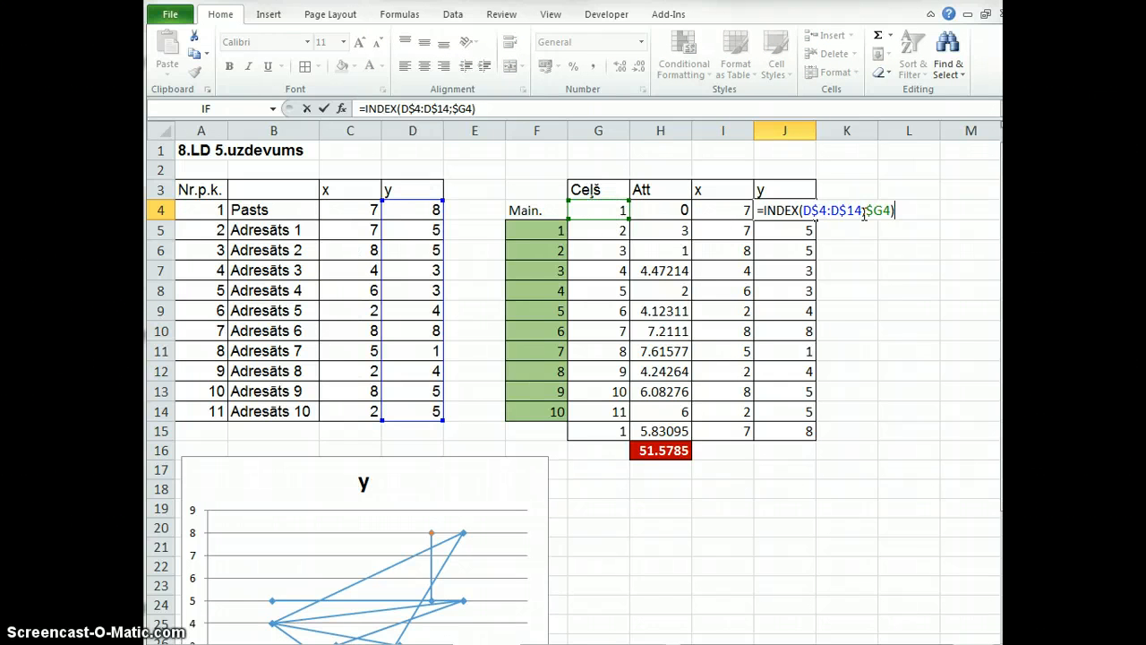
double_click(797, 392)
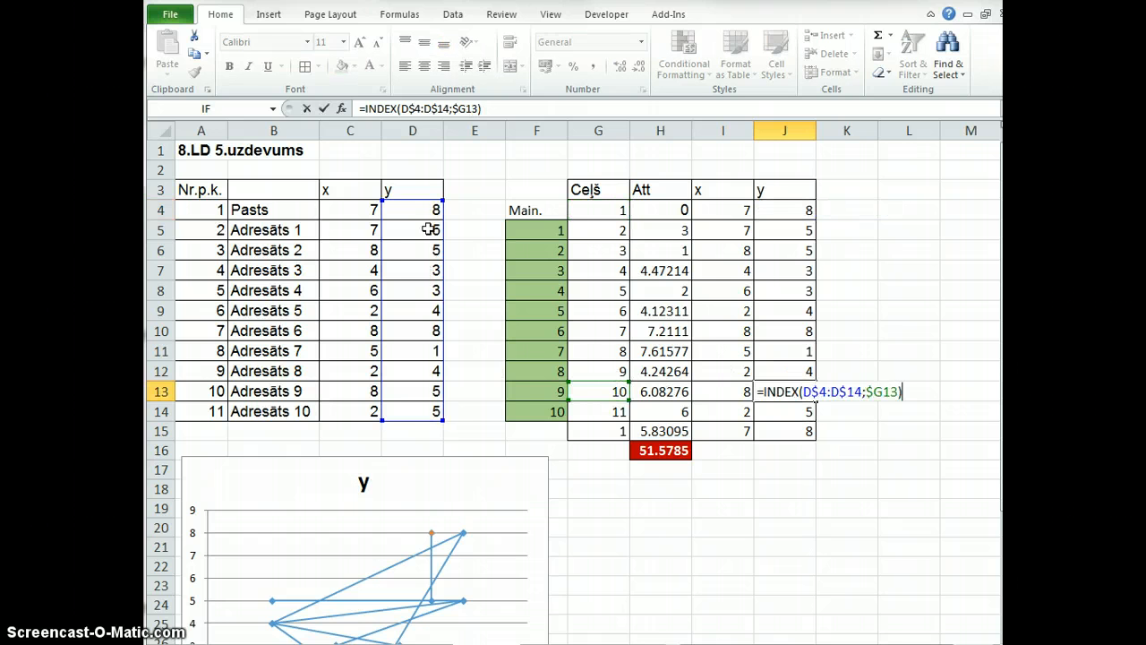
key(Escape)
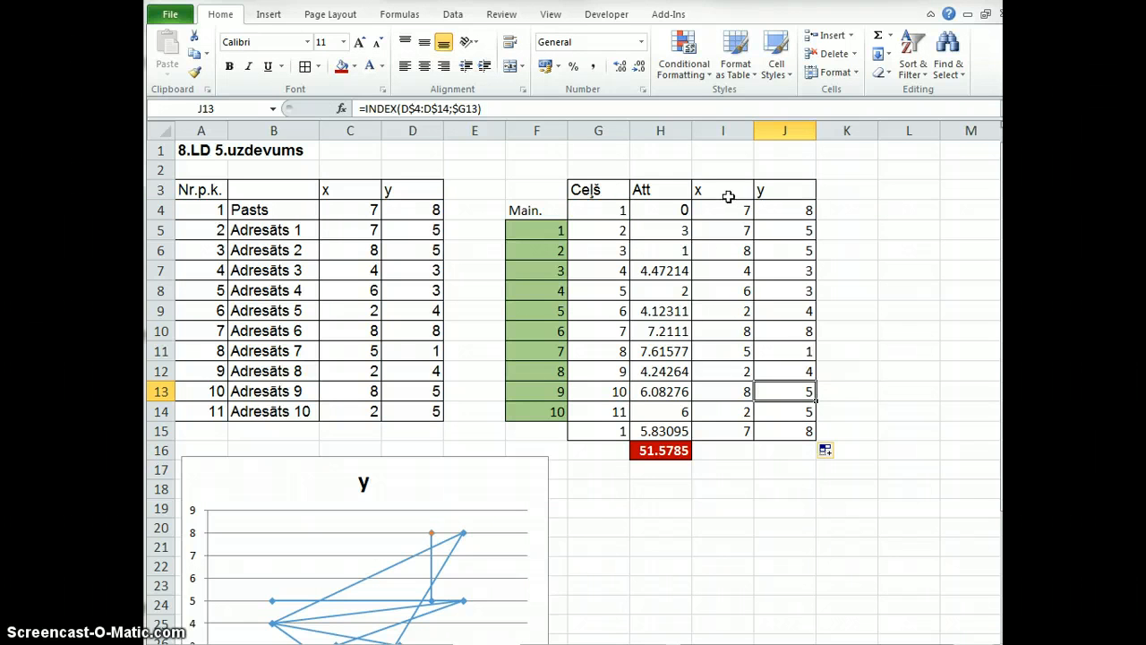
Step: Insert a scatter chart with straight lines and markers from I3:J15 and place it over the address table
drag(729, 196, 788, 430)
click(269, 15)
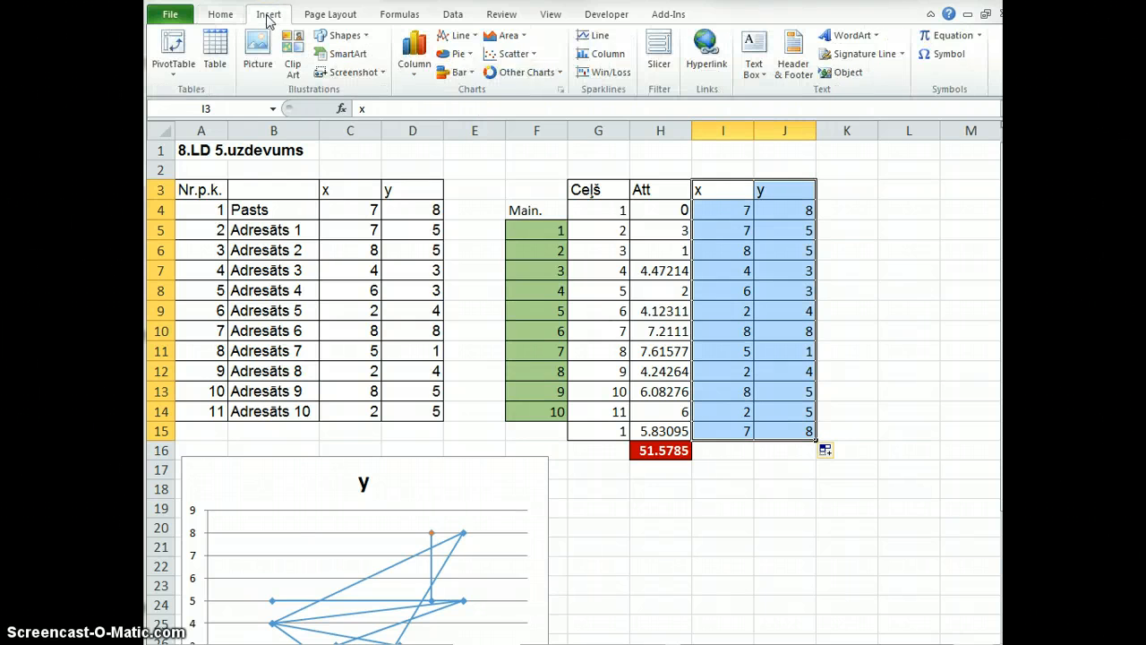
click(514, 54)
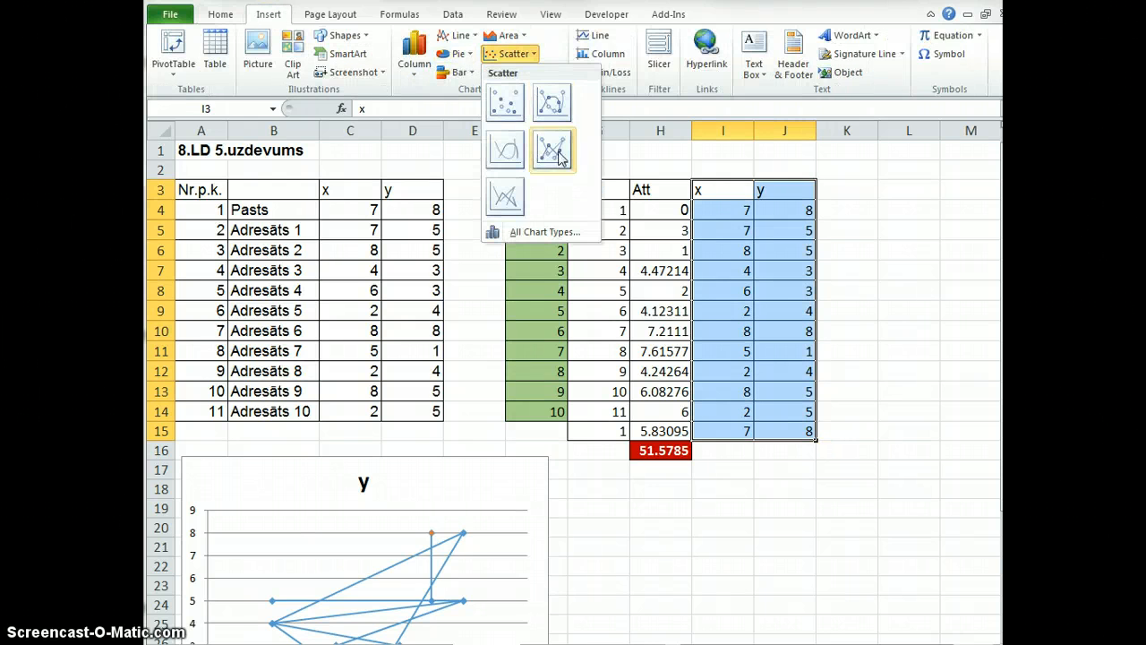
click(557, 153)
drag(716, 263, 913, 403)
drag(700, 430, 251, 161)
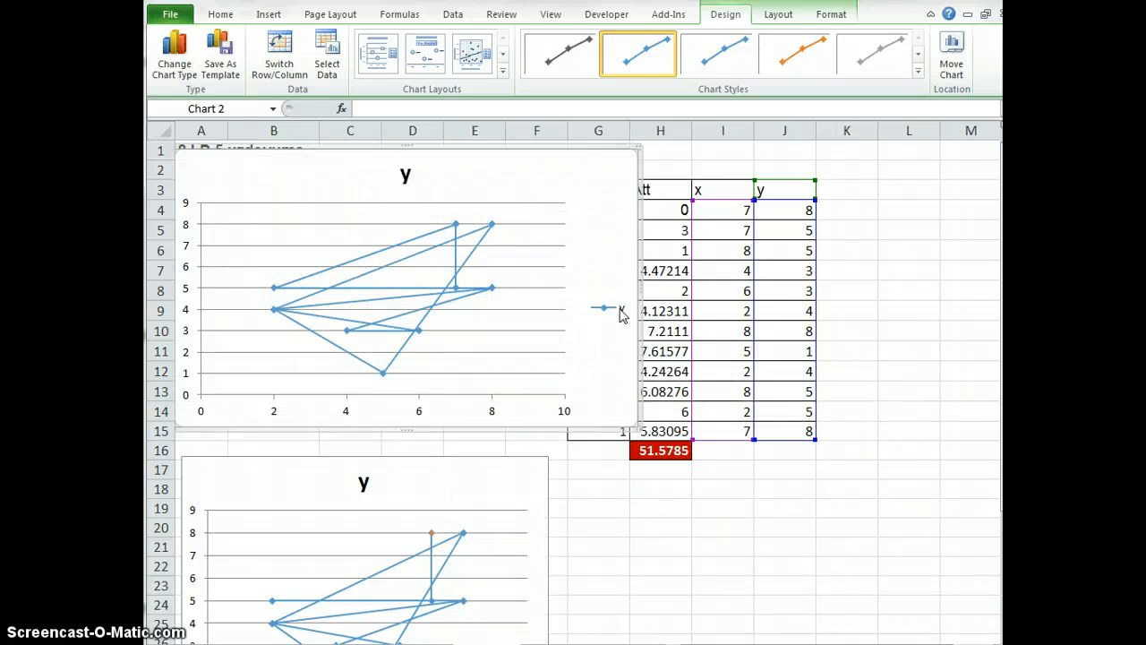
Step: Delete the new chart's legend and narrow the chart to end within column E, uncovering the variable cells
drag(636, 287, 563, 287)
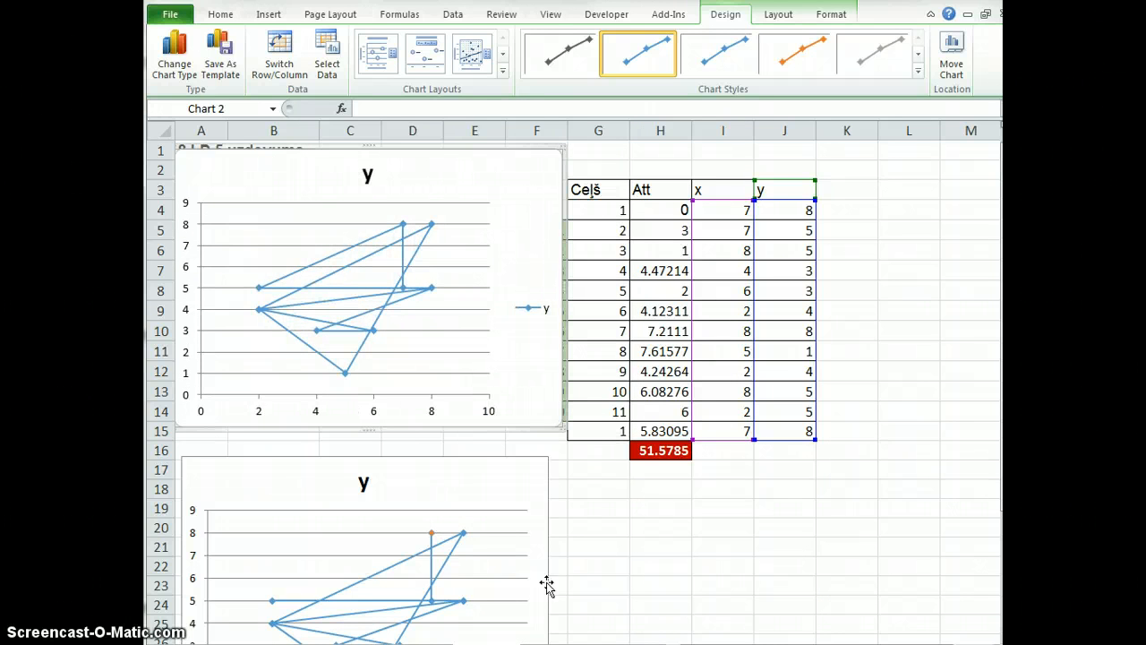
drag(598, 210, 596, 439)
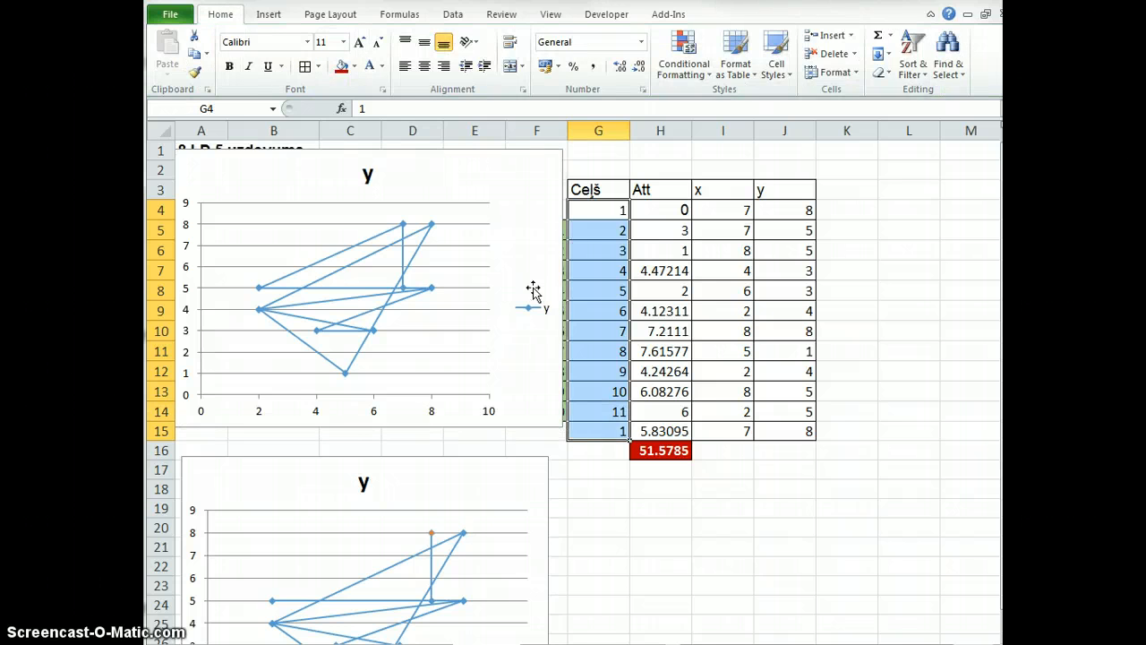
click(527, 304)
click(539, 314)
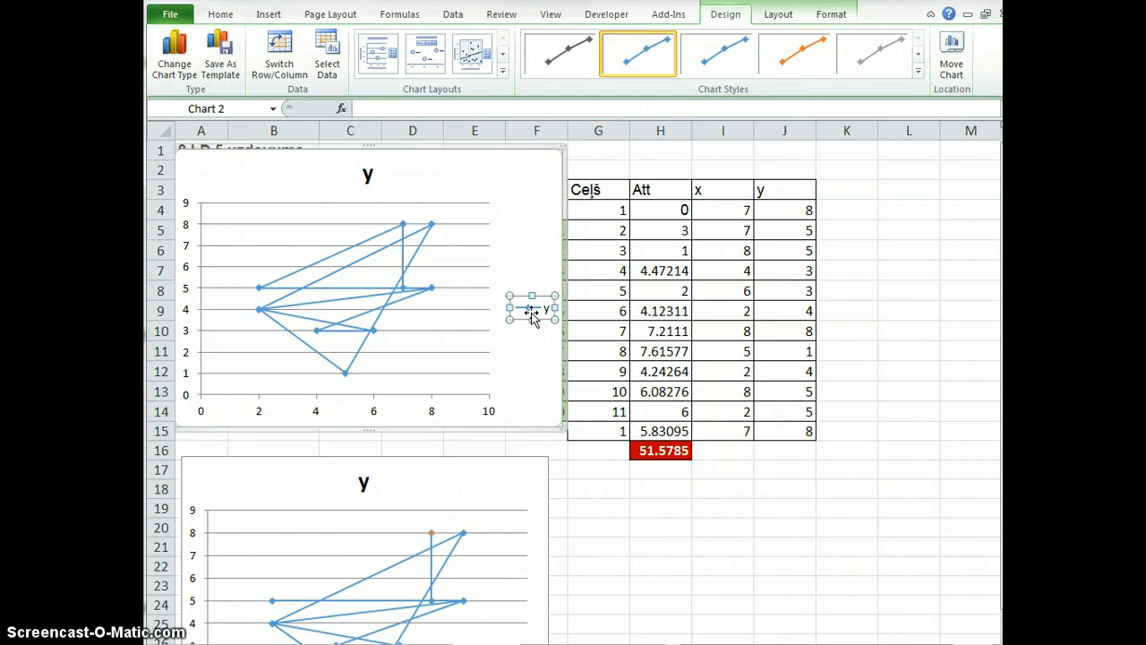
key(Delete)
drag(565, 287, 498, 292)
Step: Open Solver and set it to minimise objective cell H16 by changing the variable cells F5:F14
click(618, 169)
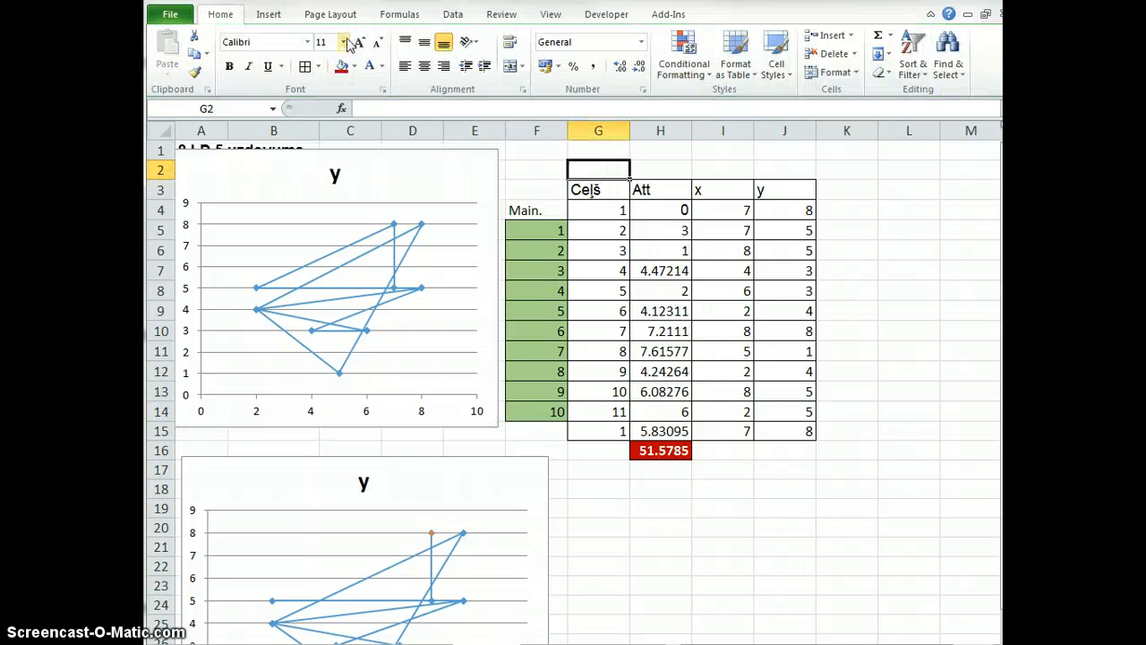
click(451, 15)
click(817, 55)
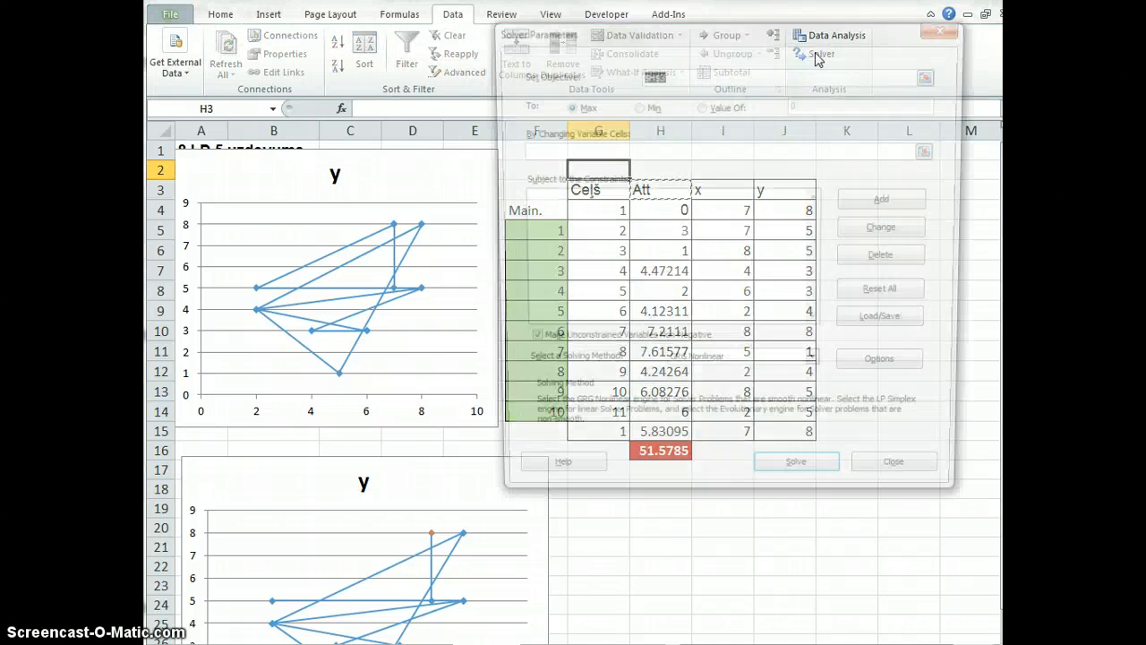
drag(663, 40, 666, 498)
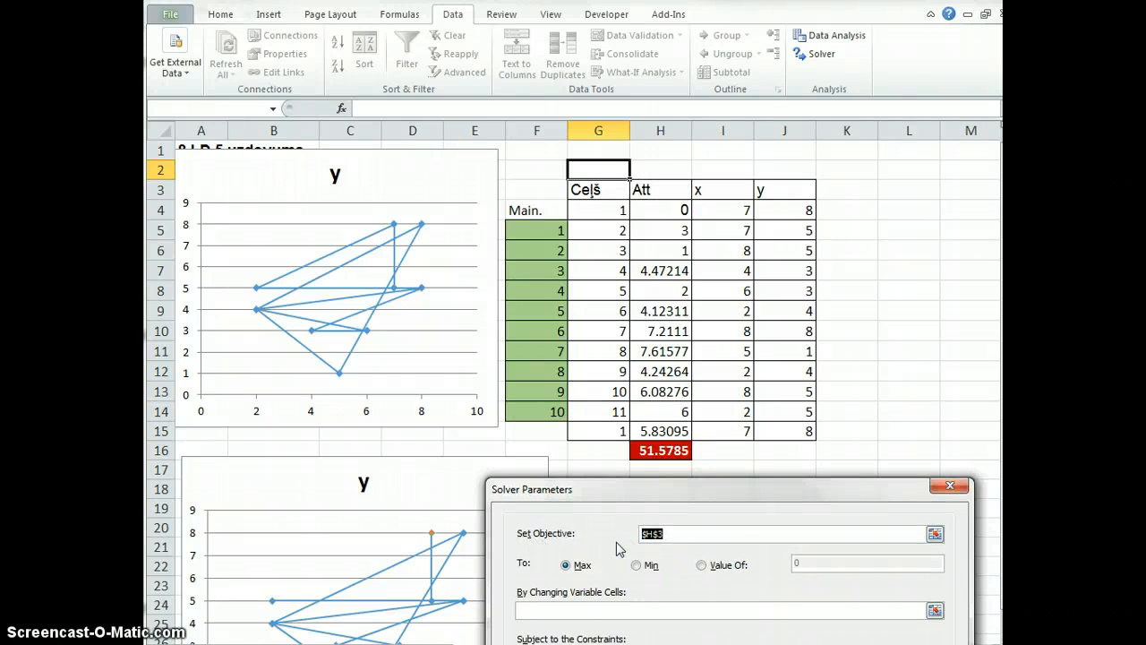
click(647, 453)
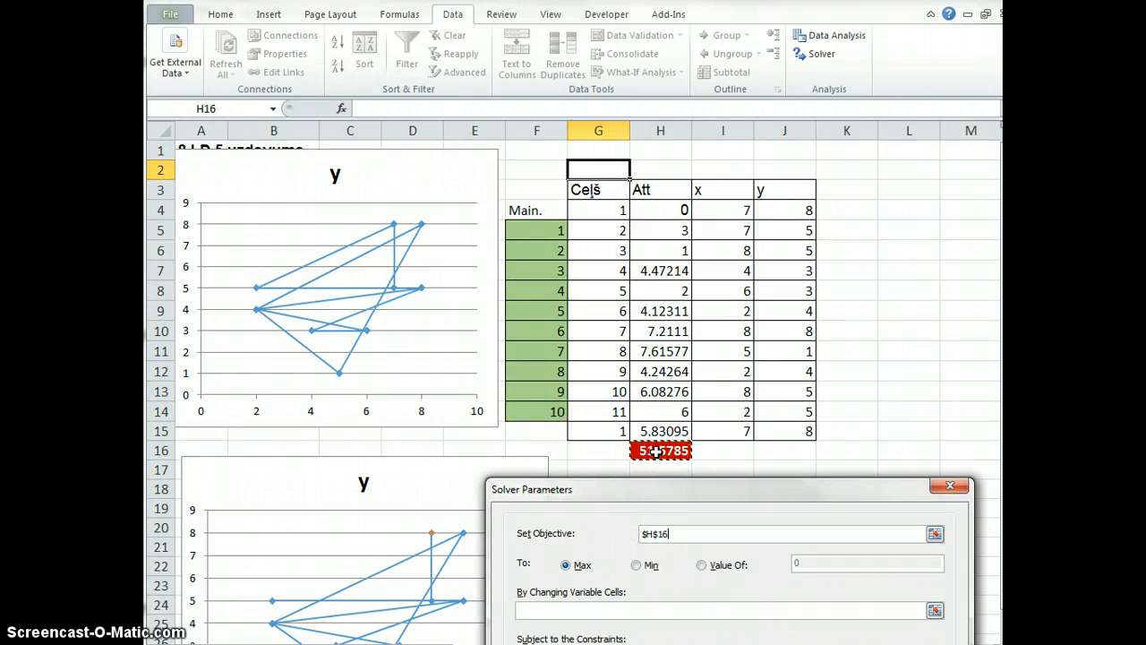
click(639, 566)
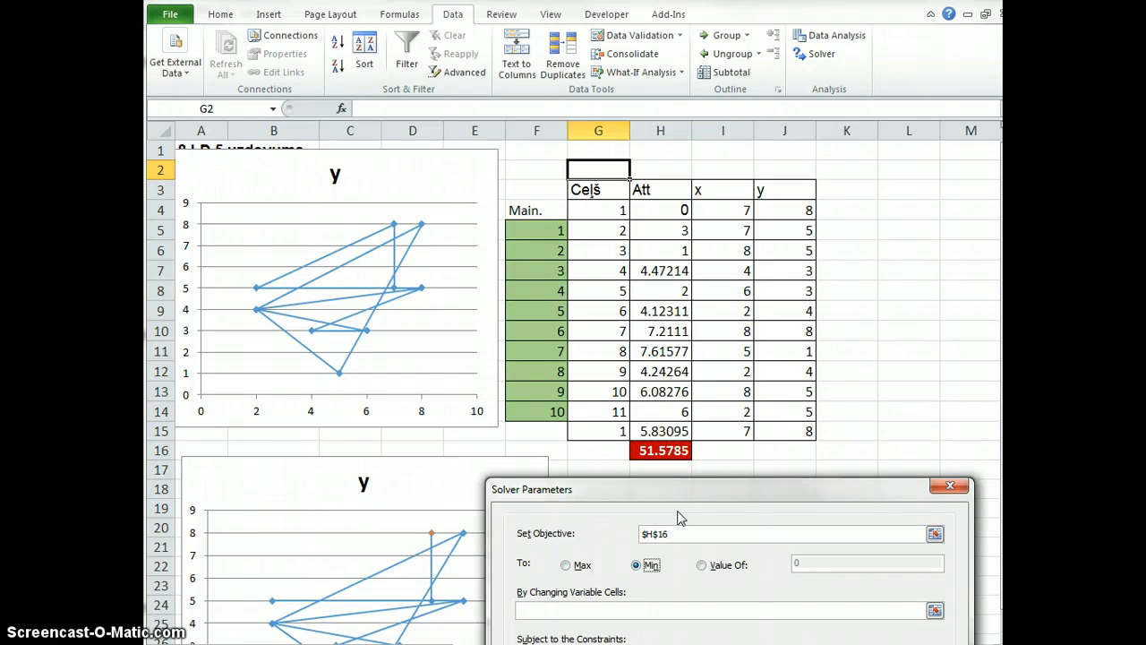
click(581, 612)
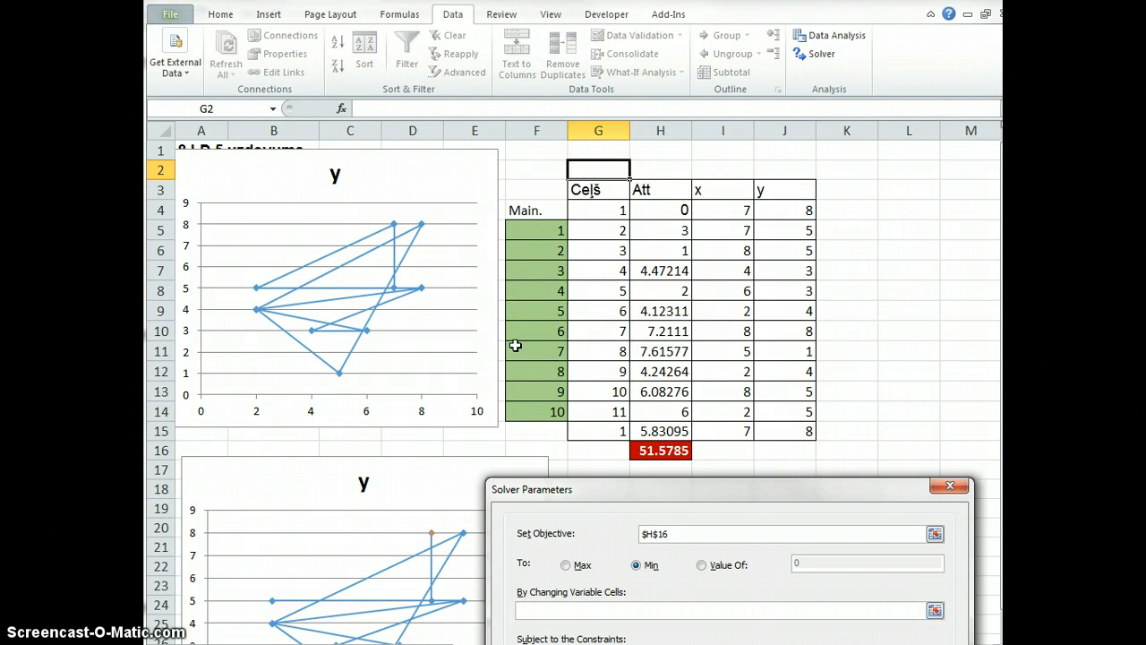
drag(525, 230, 559, 409)
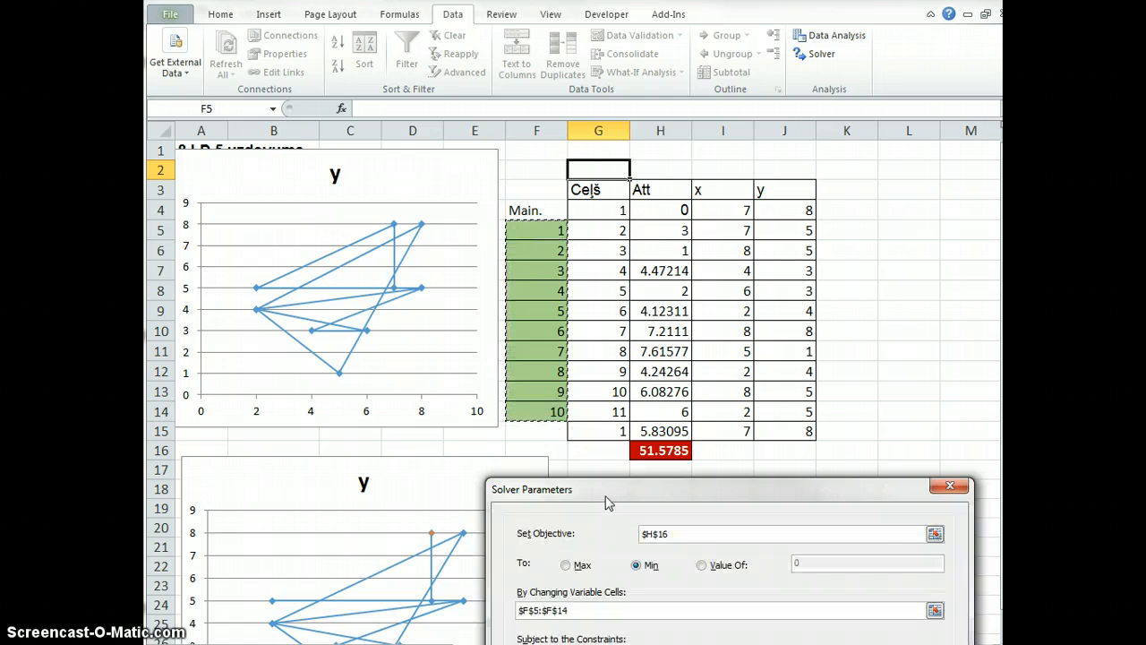
Step: Add a Solver constraint requiring the variable cells F5:F14 to be all different (dif)
drag(606, 504, 421, 70)
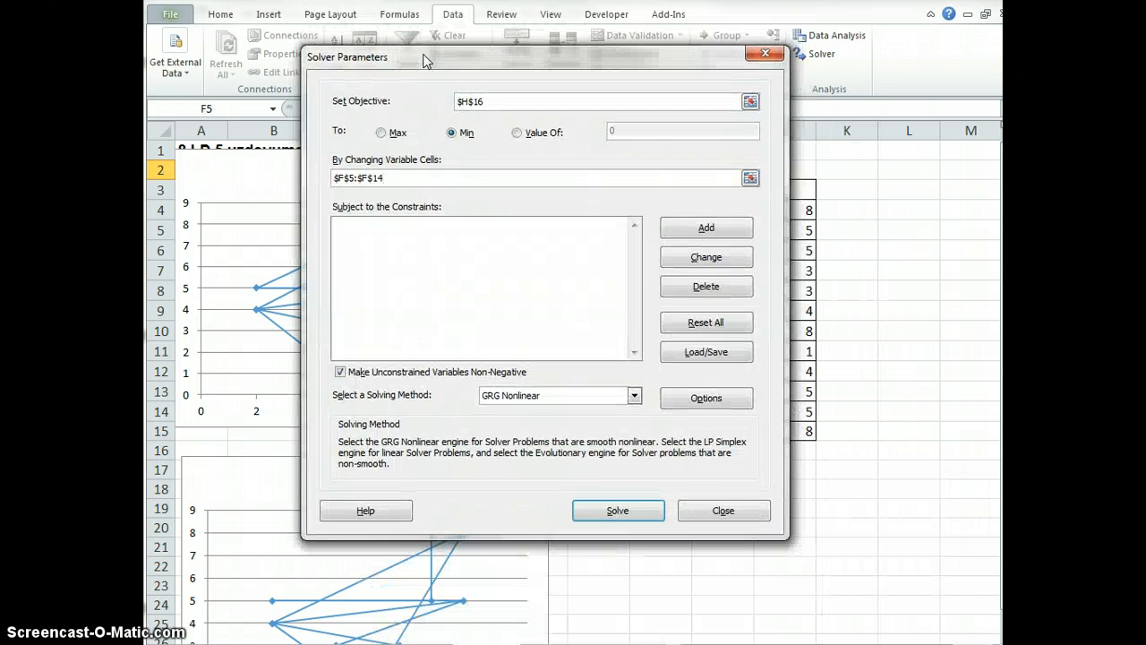
click(705, 234)
drag(653, 243, 792, 188)
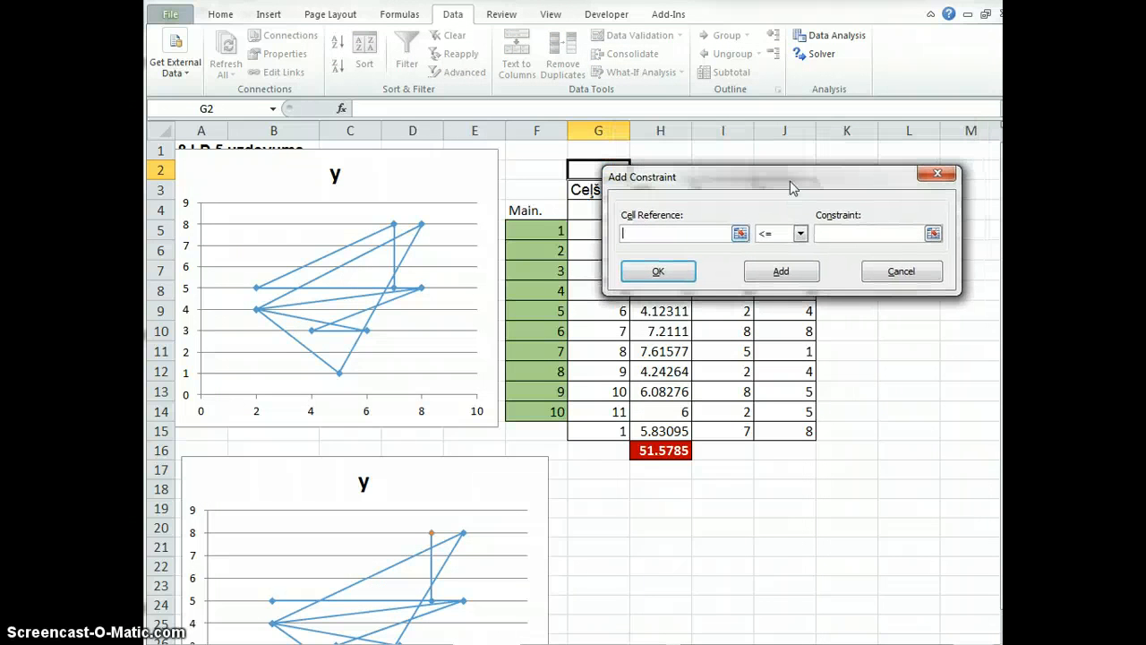
drag(535, 231, 549, 412)
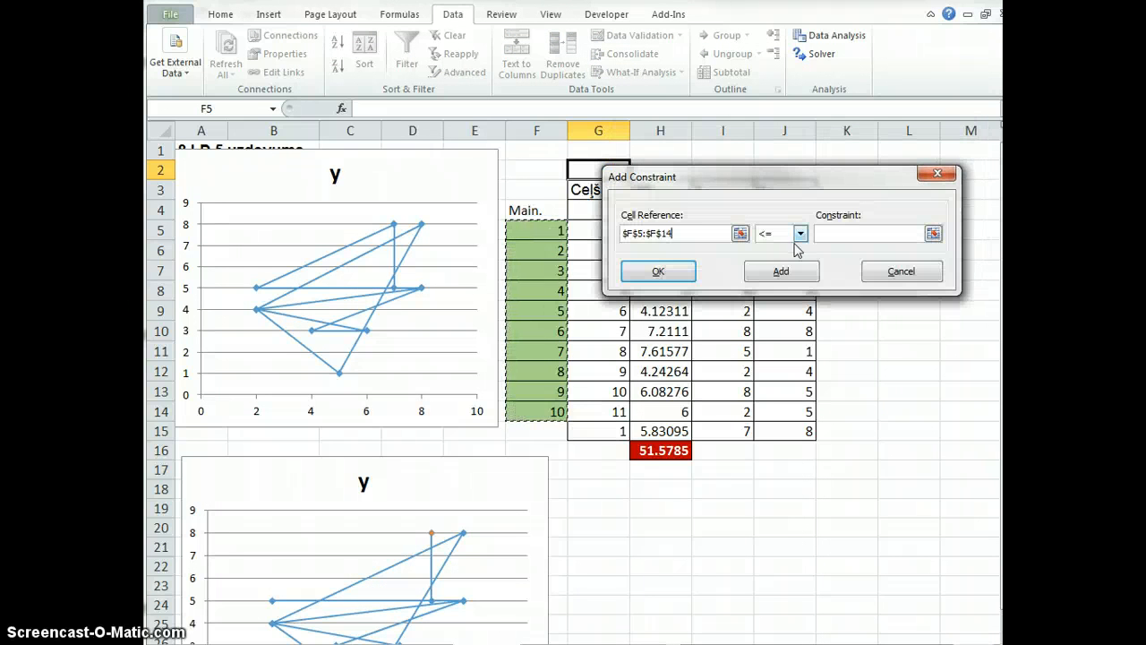
click(799, 234)
click(775, 308)
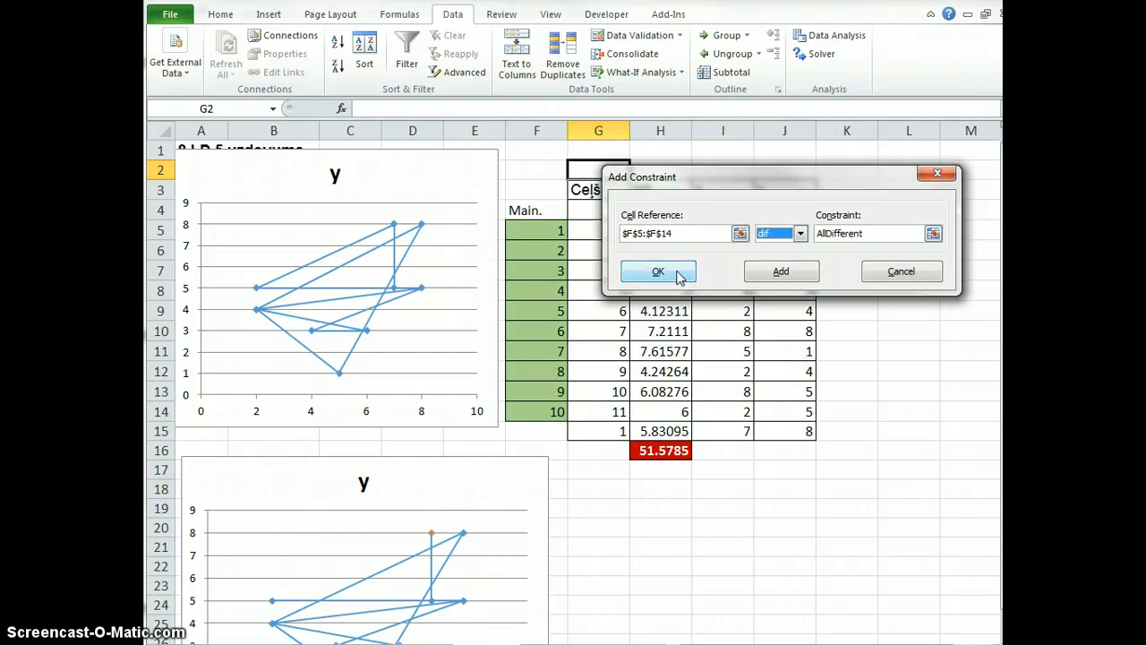
click(644, 273)
Step: Choose the Evolutionary solving method, run Solver and keep its solution
drag(724, 13, 561, 72)
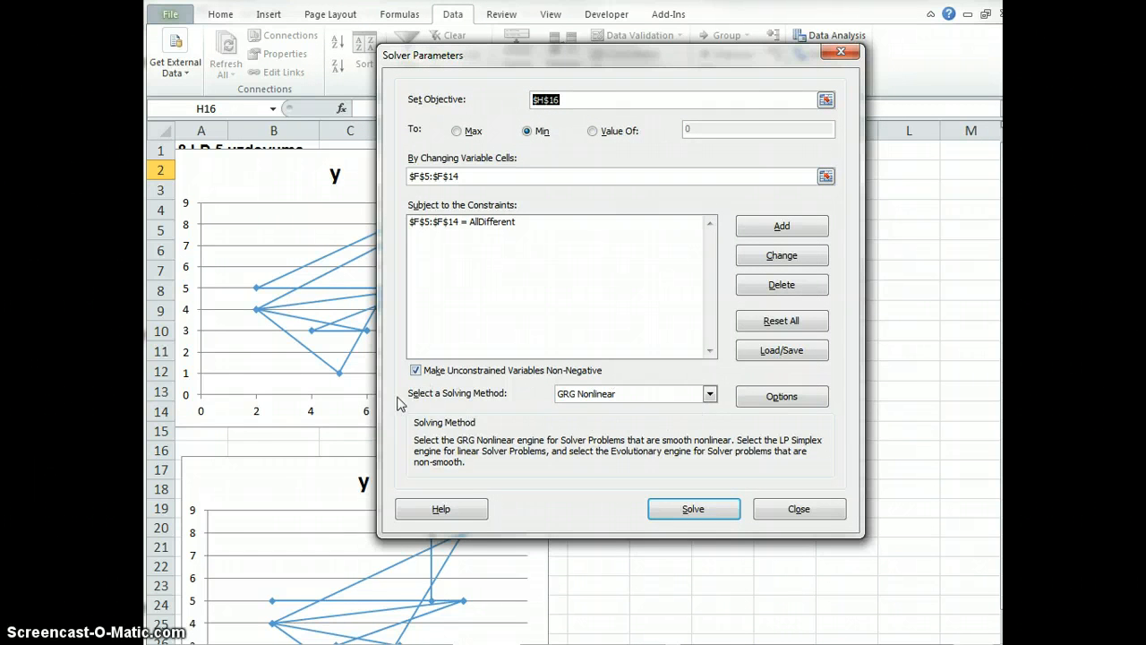
click(709, 394)
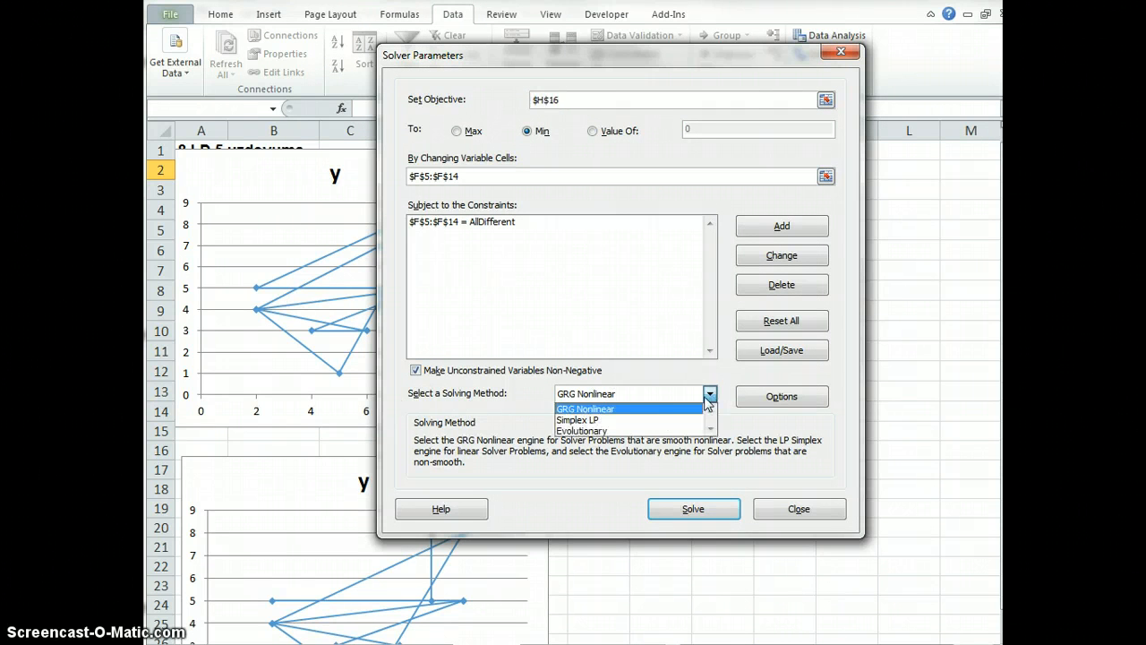
click(591, 432)
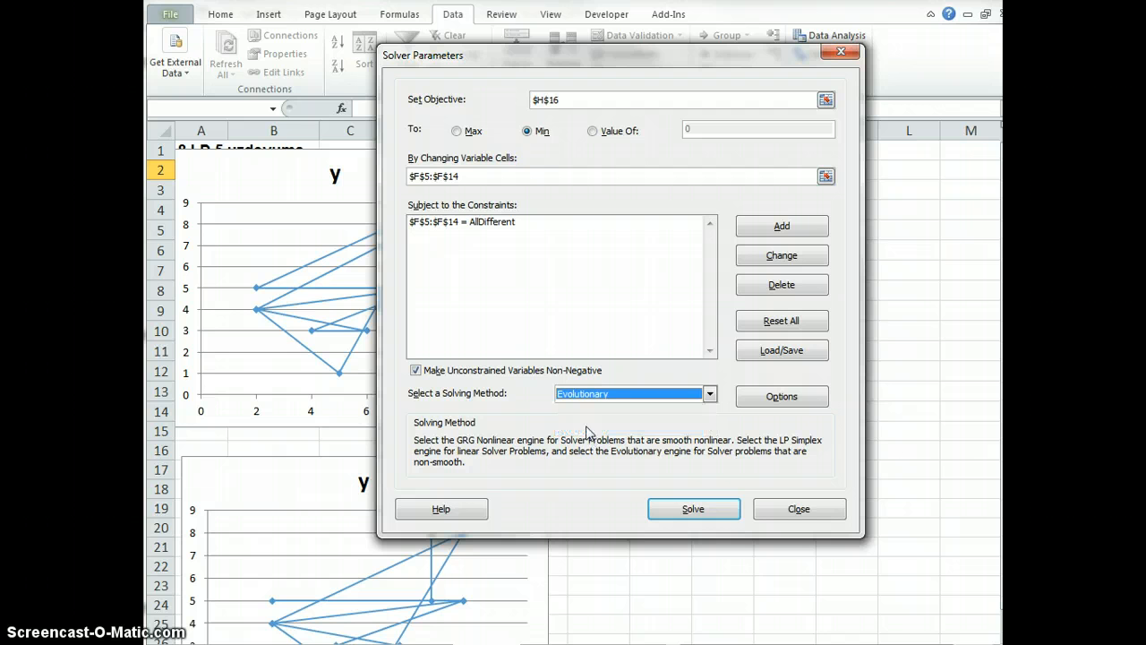
click(685, 518)
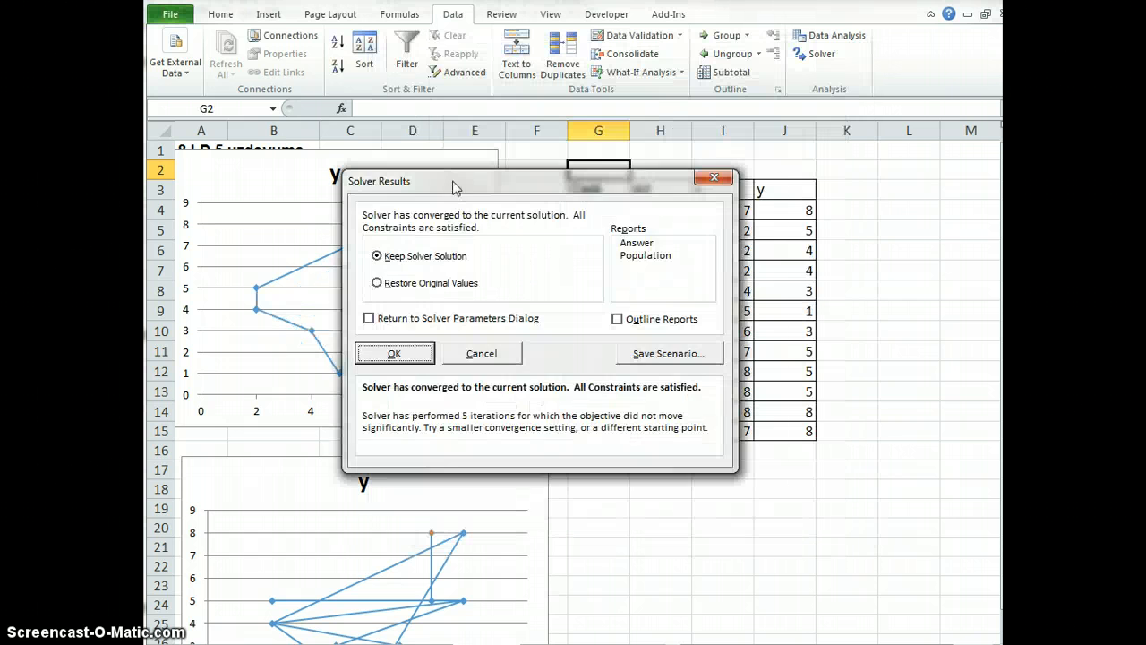
drag(453, 186, 659, 203)
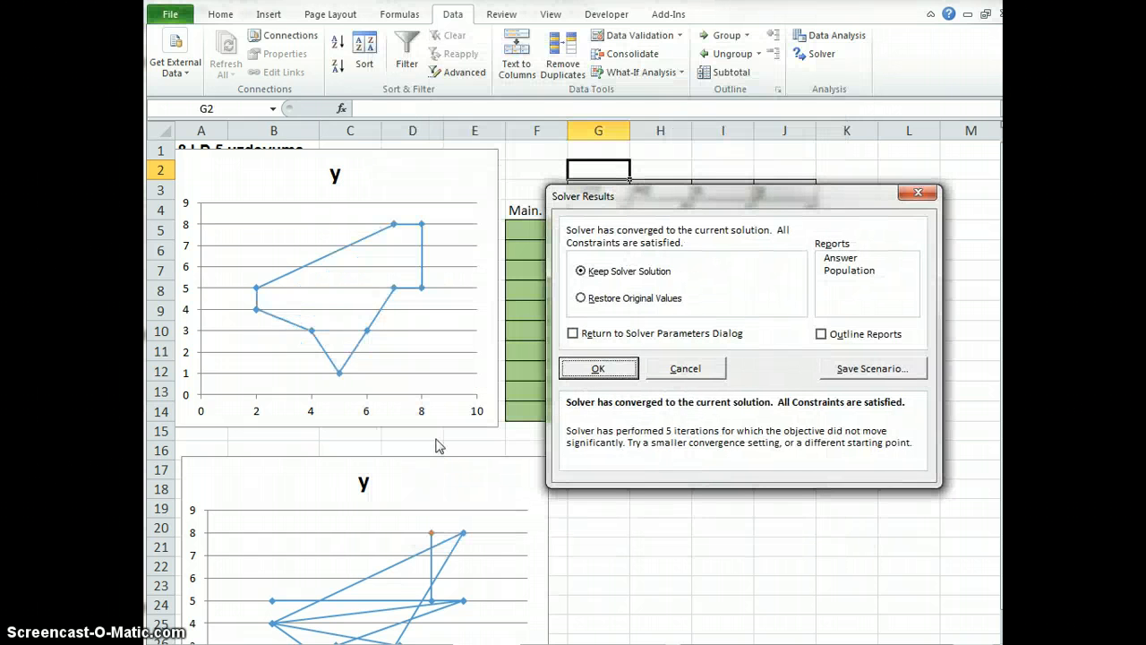
click(625, 375)
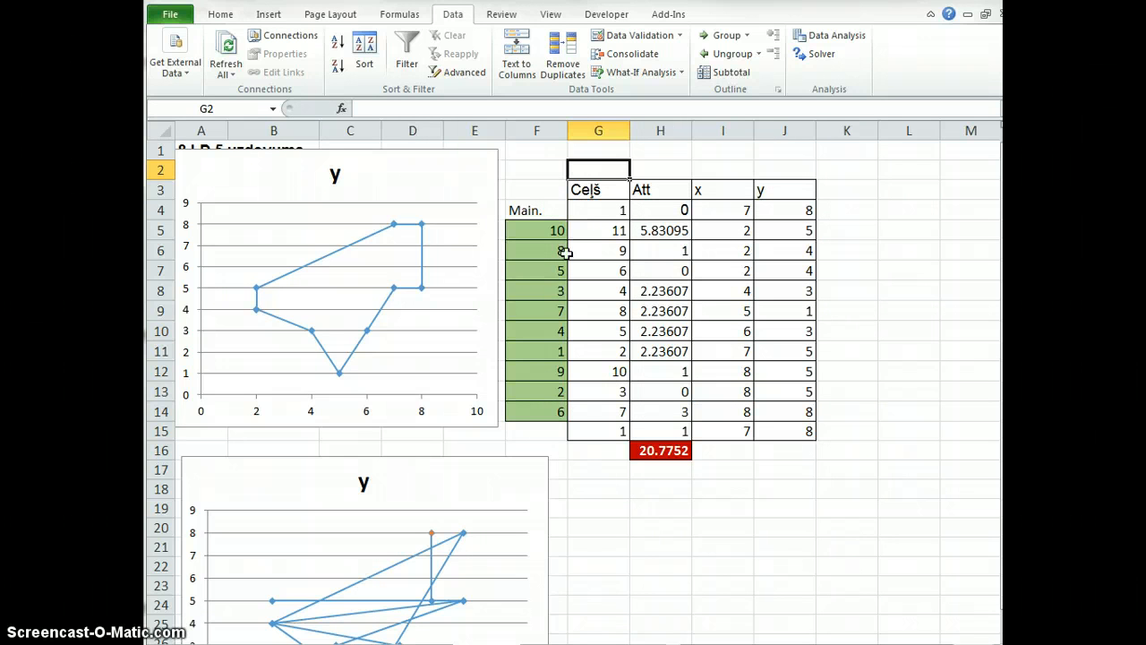
Step: Examine the optimised stop order in F5:F14 against the route chart
drag(545, 230, 548, 412)
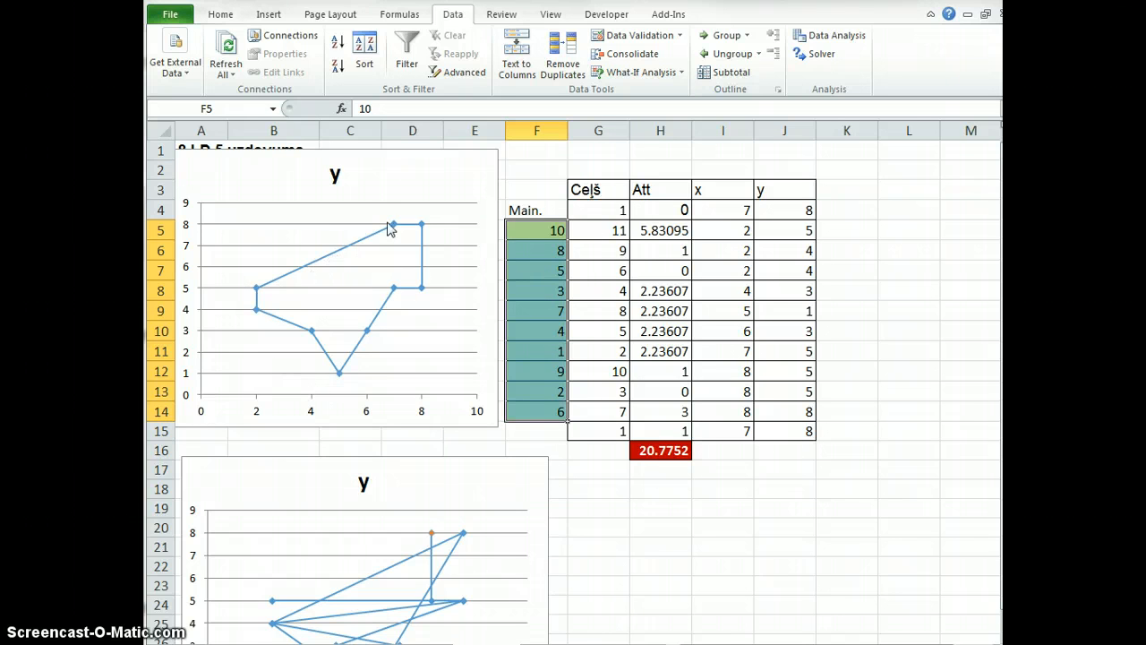
click(542, 154)
drag(534, 230, 555, 411)
click(592, 458)
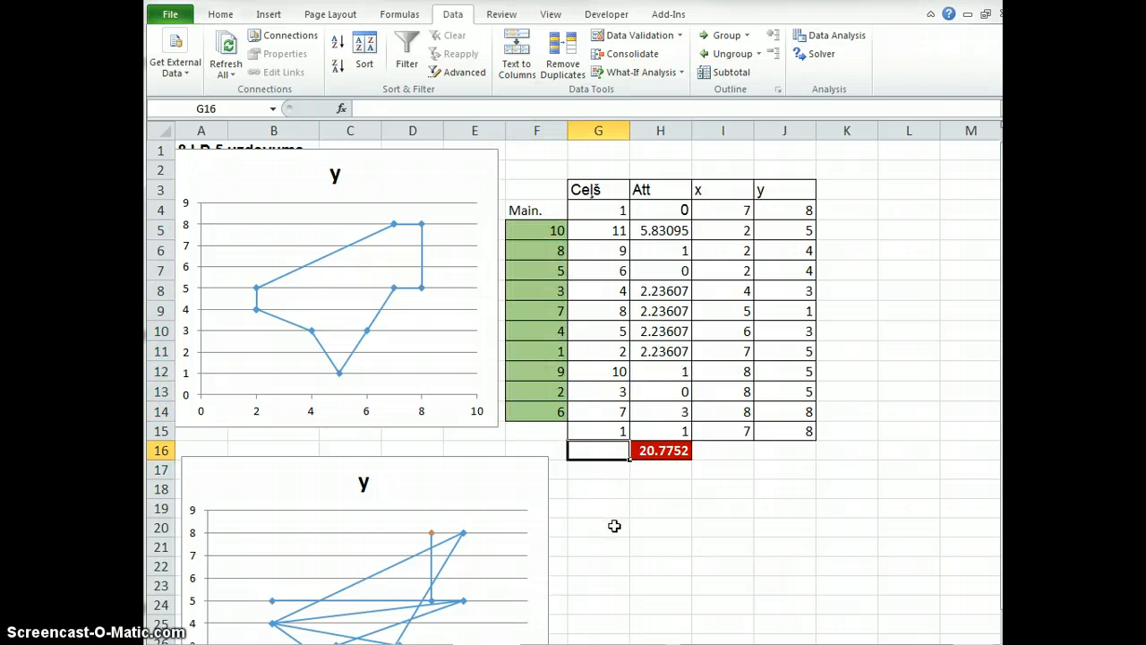